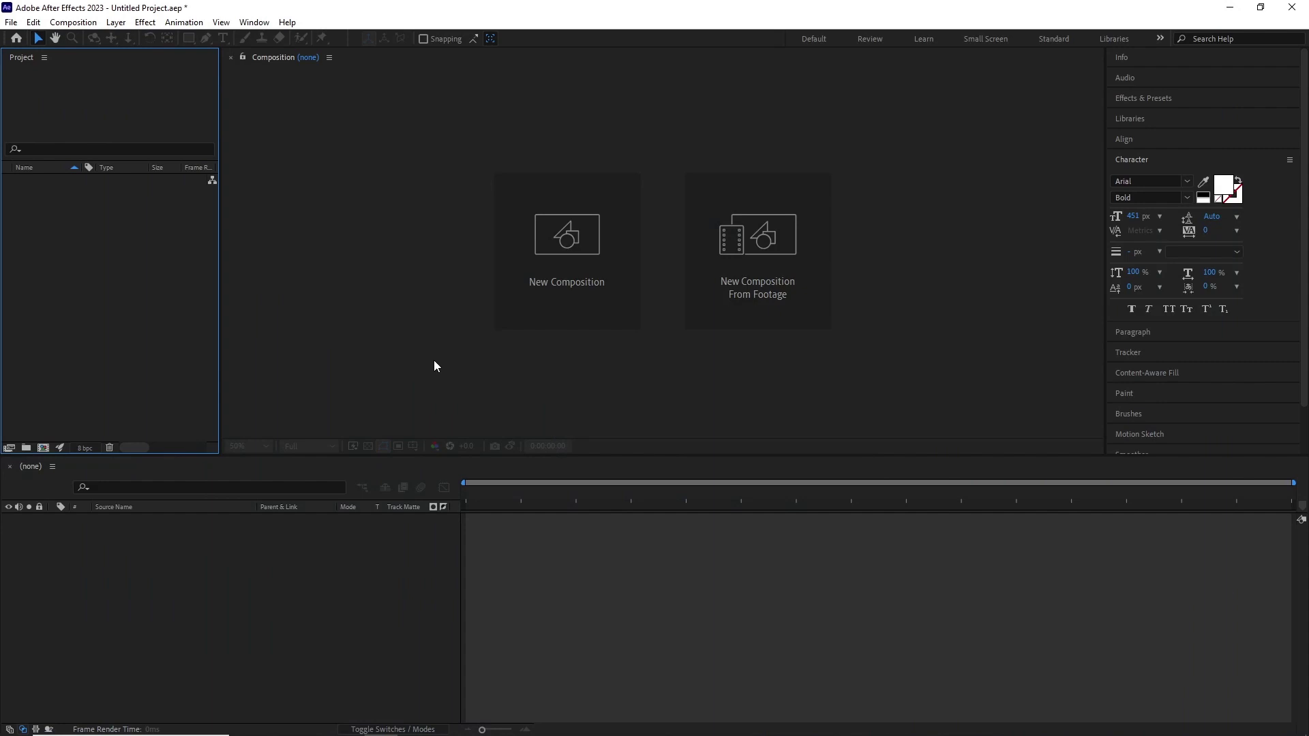
Create a 1920x1080 composition named PLACEHOLDER and turn on the title/action safe guides.
{"action": "left_click", "coordinate": [552, 247]}
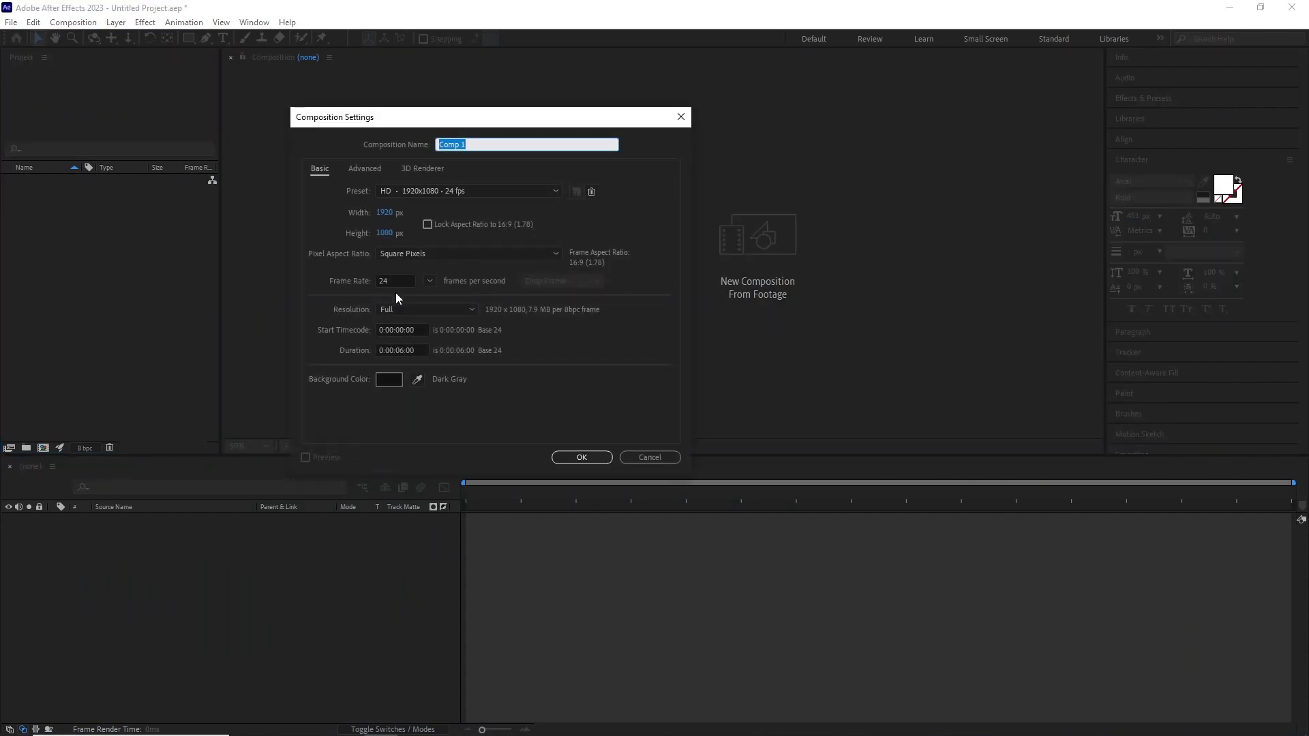
{"action": "type", "text": "PLACEHOLDER"}
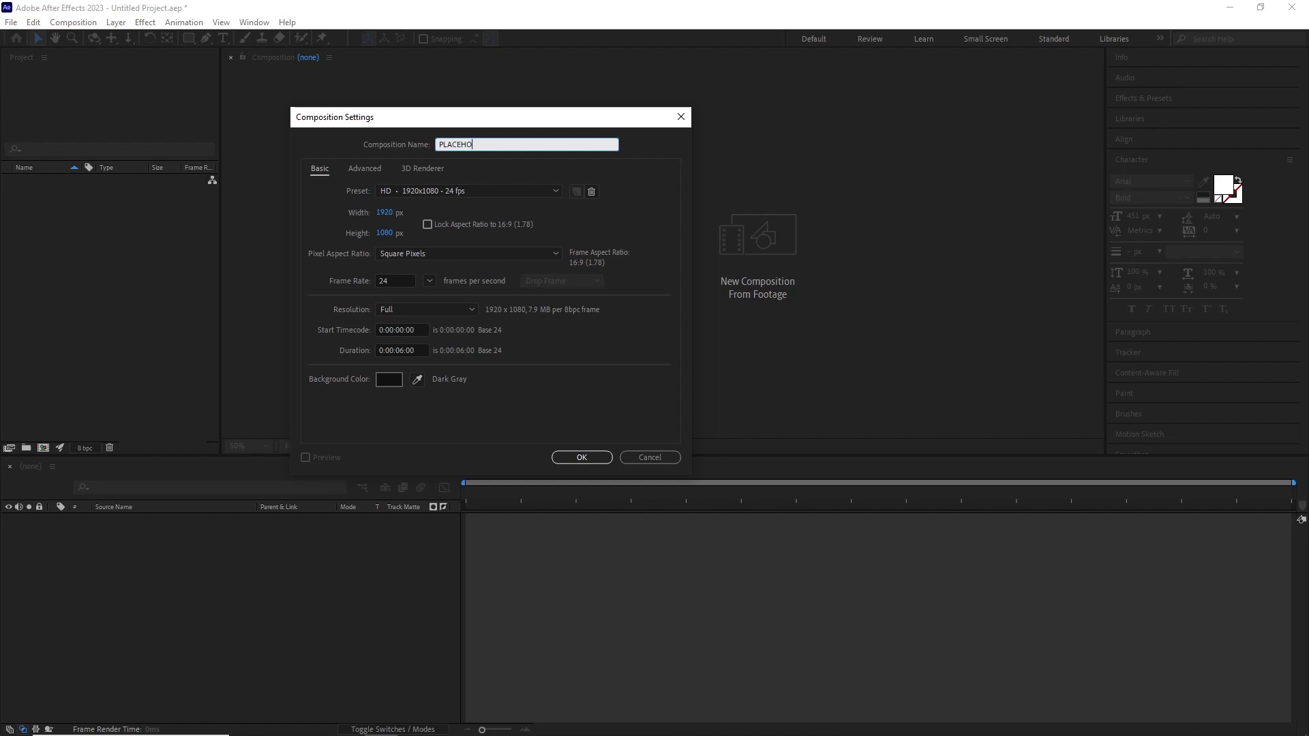
{"action": "left_click", "coordinate": [580, 457]}
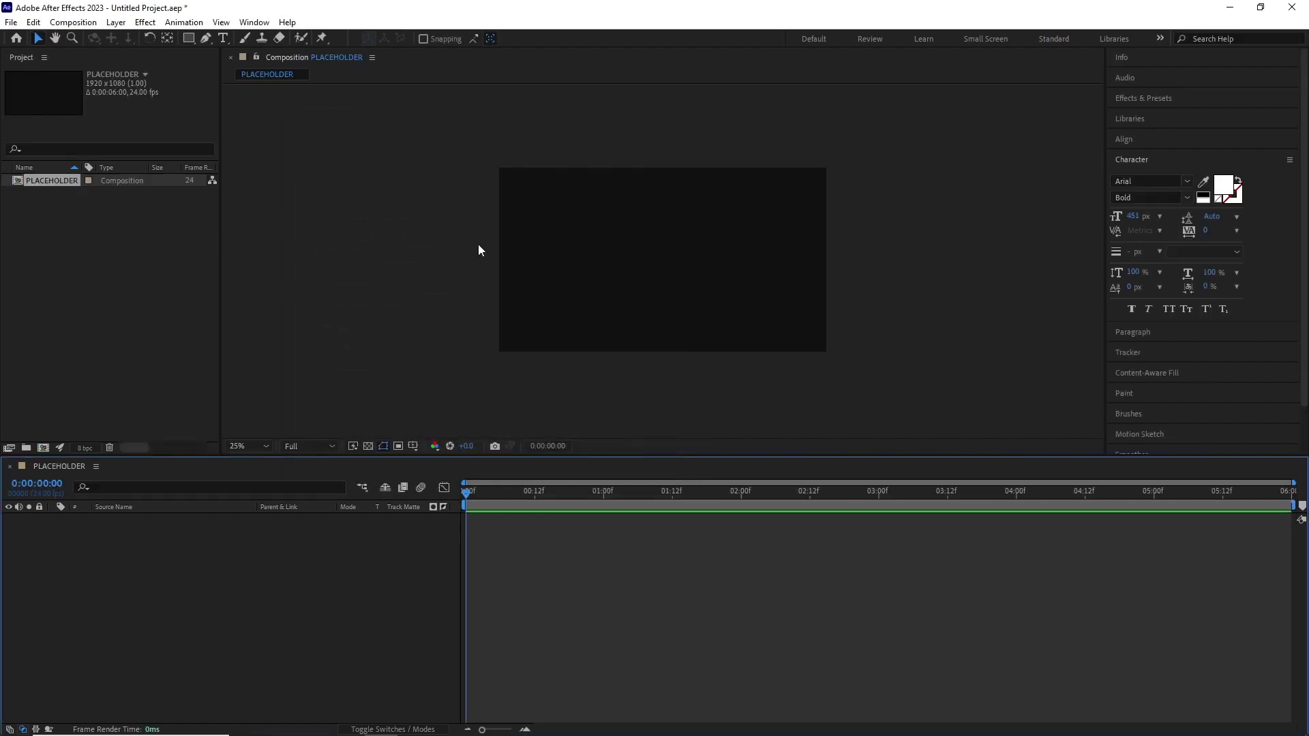
{"action": "left_click", "coordinate": [412, 446]}
{"action": "left_click", "coordinate": [436, 459]}
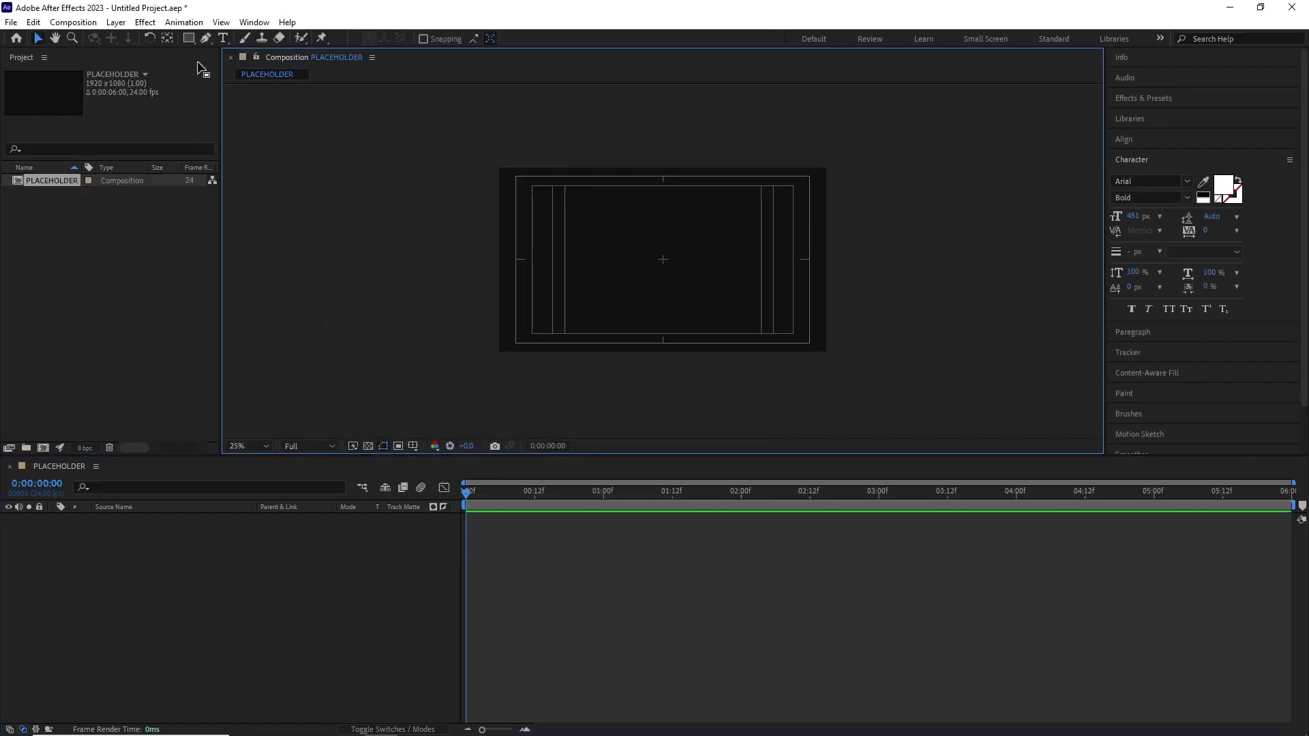
Add a bold white text layer reading LIQUID in the comp.
{"action": "left_click", "coordinate": [223, 38]}
{"action": "left_click", "coordinate": [587, 273]}
{"action": "type", "text": "LIQUID"}
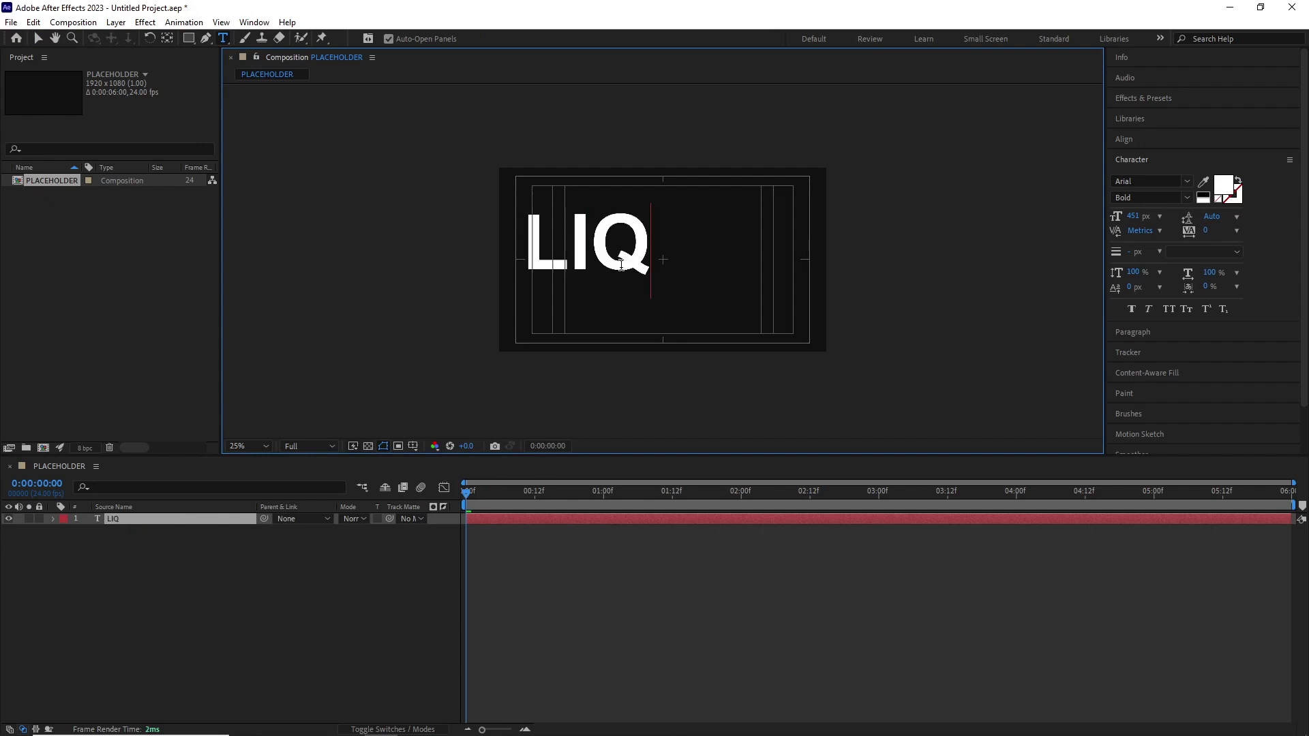
{"action": "left_click", "coordinate": [39, 38]}
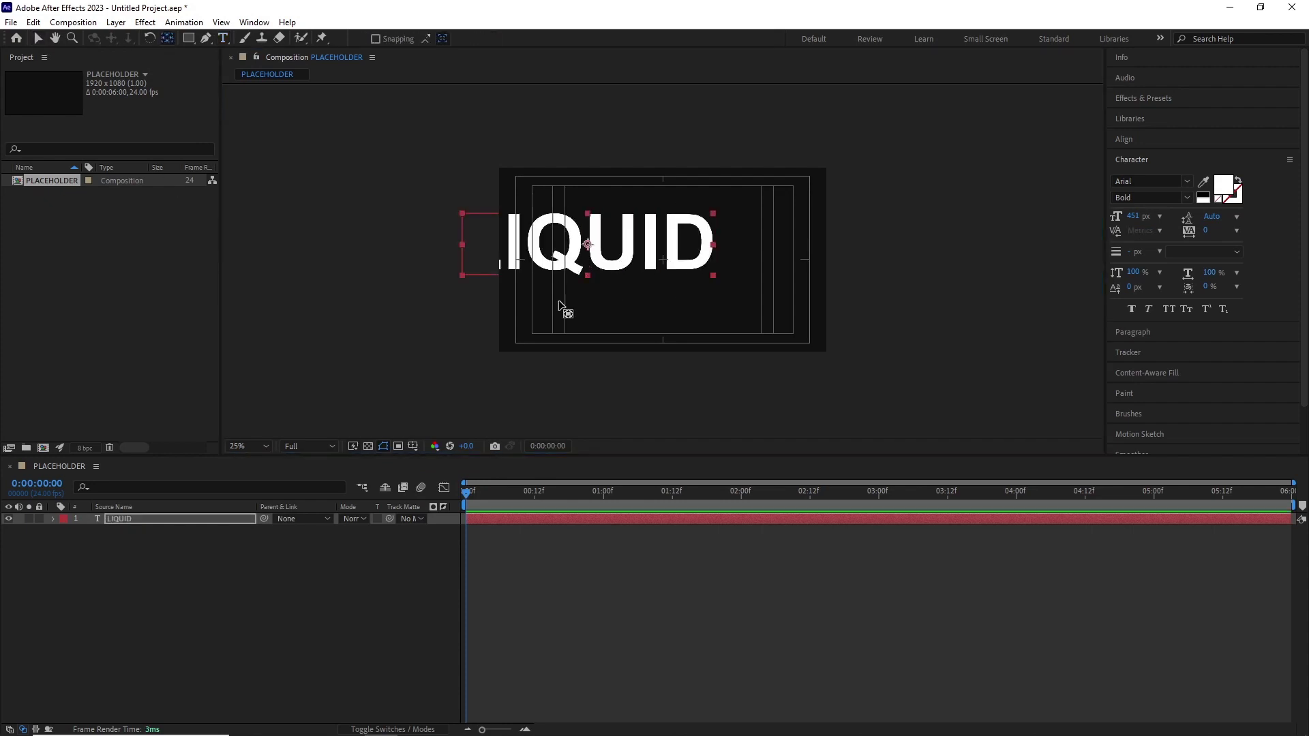
Centre the LIQUID text horizontally and vertically in the composition with the Align panel.
{"action": "left_click", "coordinate": [1124, 139]}
{"action": "left_click", "coordinate": [1143, 174]}
{"action": "left_click", "coordinate": [1213, 173]}
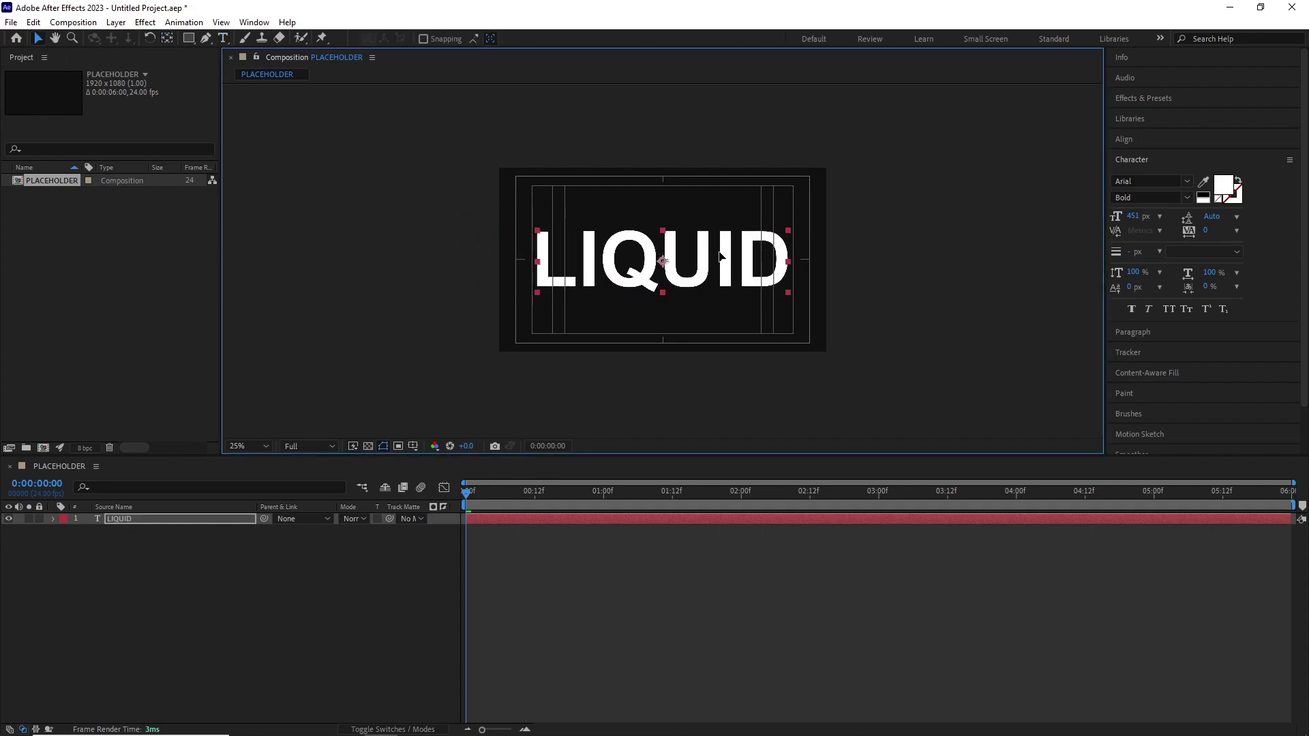
{"action": "left_click", "coordinate": [1213, 173]}
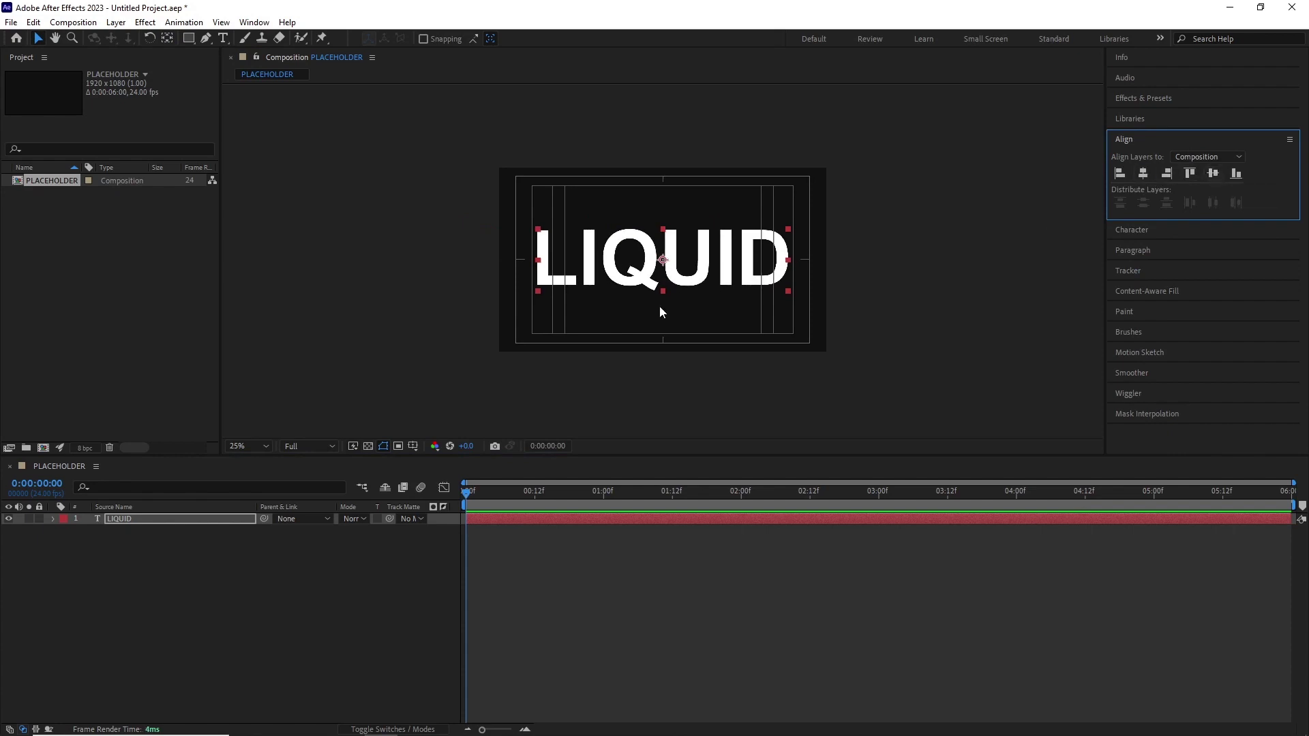
Create a new composition named MAP holding a white solid named WAVE.
{"action": "left_click", "coordinate": [73, 22]}
{"action": "left_click", "coordinate": [96, 33]}
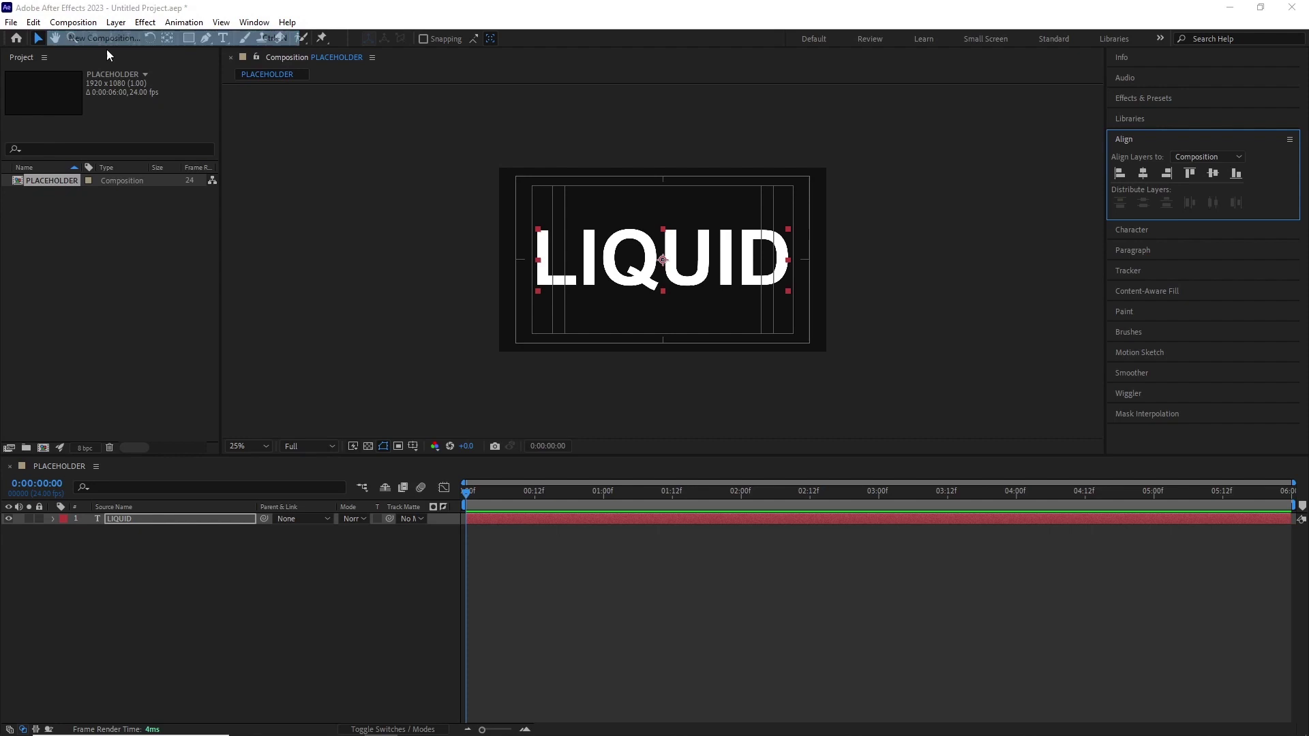
{"action": "left_click", "coordinate": [581, 457]}
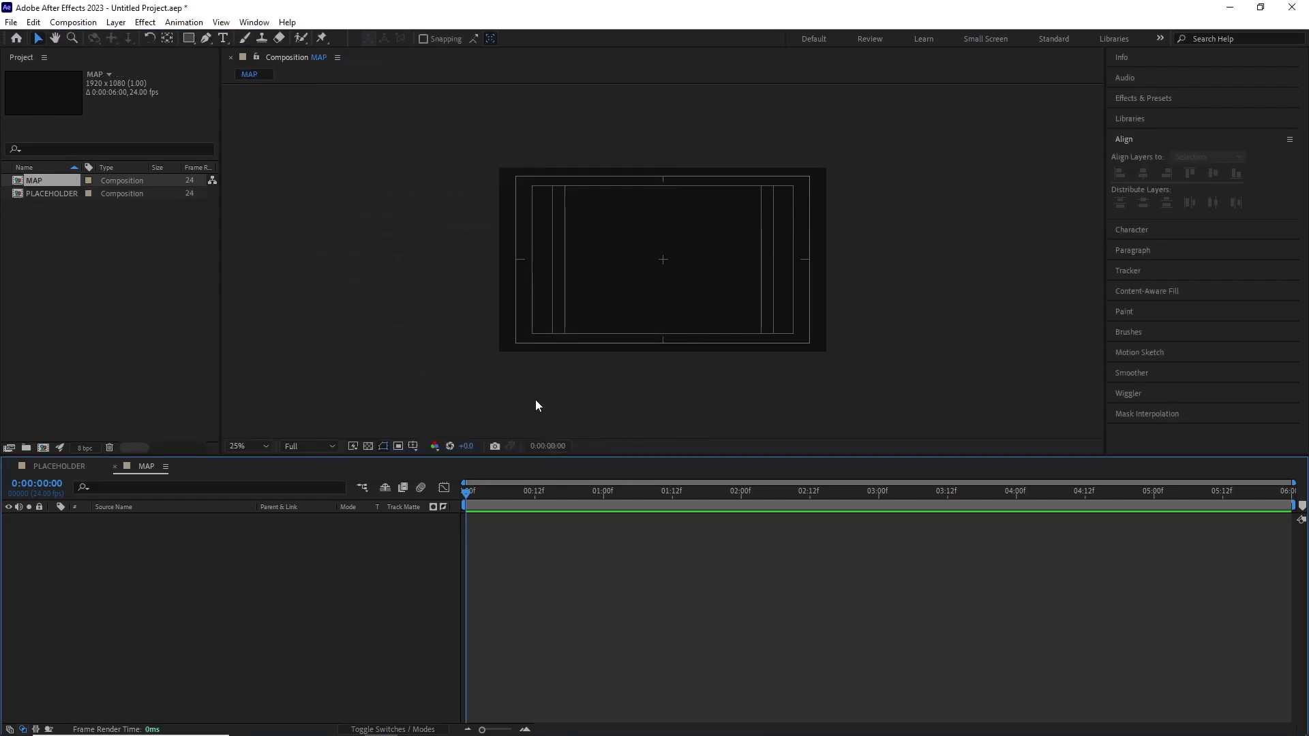
{"action": "left_click", "coordinate": [116, 22]}
{"action": "mouse_move", "coordinate": [133, 38]}
{"action": "left_click", "coordinate": [337, 55]}
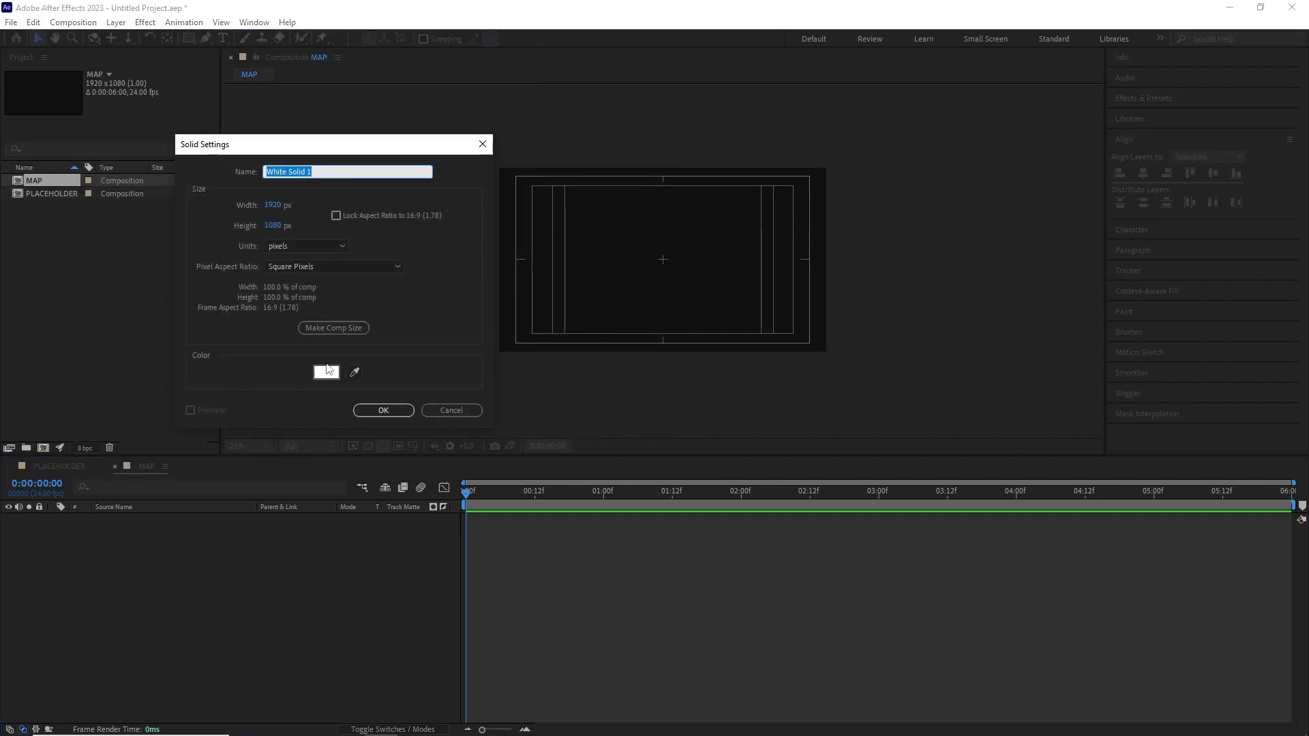
{"action": "type", "text": "WAVE"}
{"action": "left_click", "coordinate": [392, 409]}
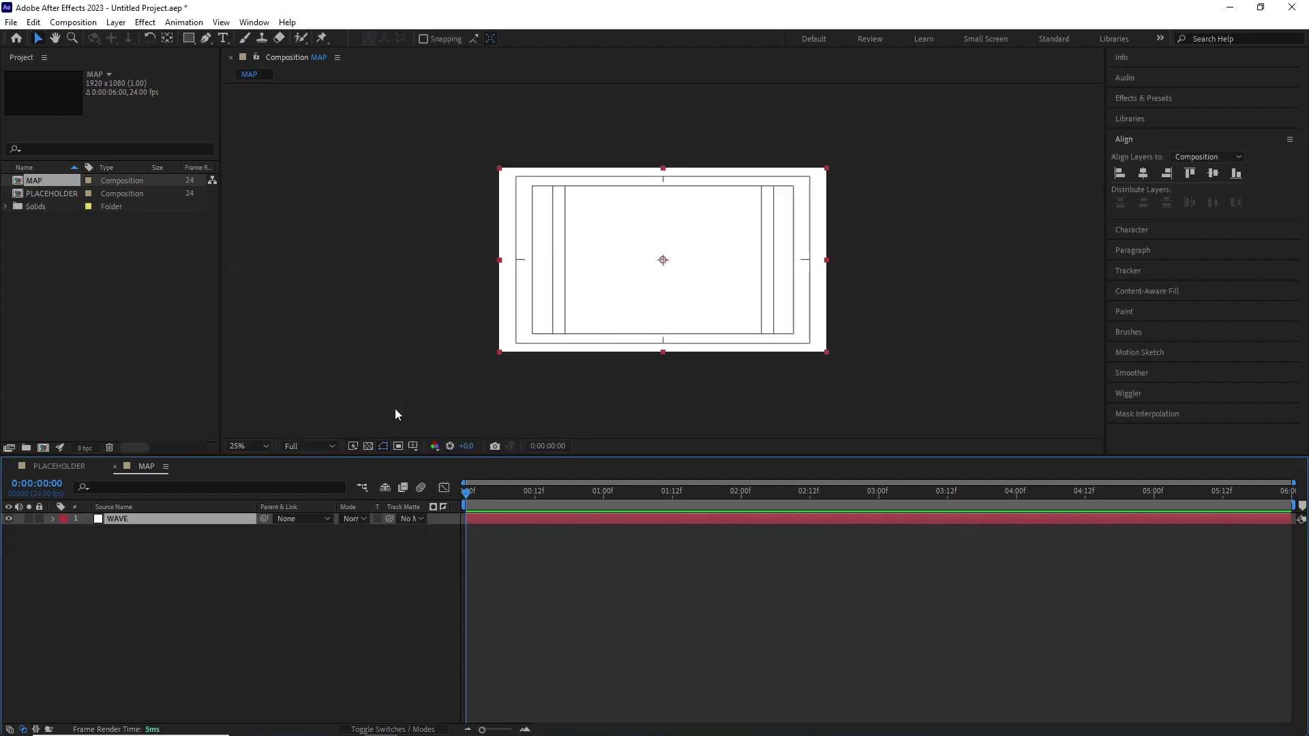
Apply Linear Wipe to the WAVE solid with a wipe angle of 0°.
{"action": "left_click", "coordinate": [146, 23]}
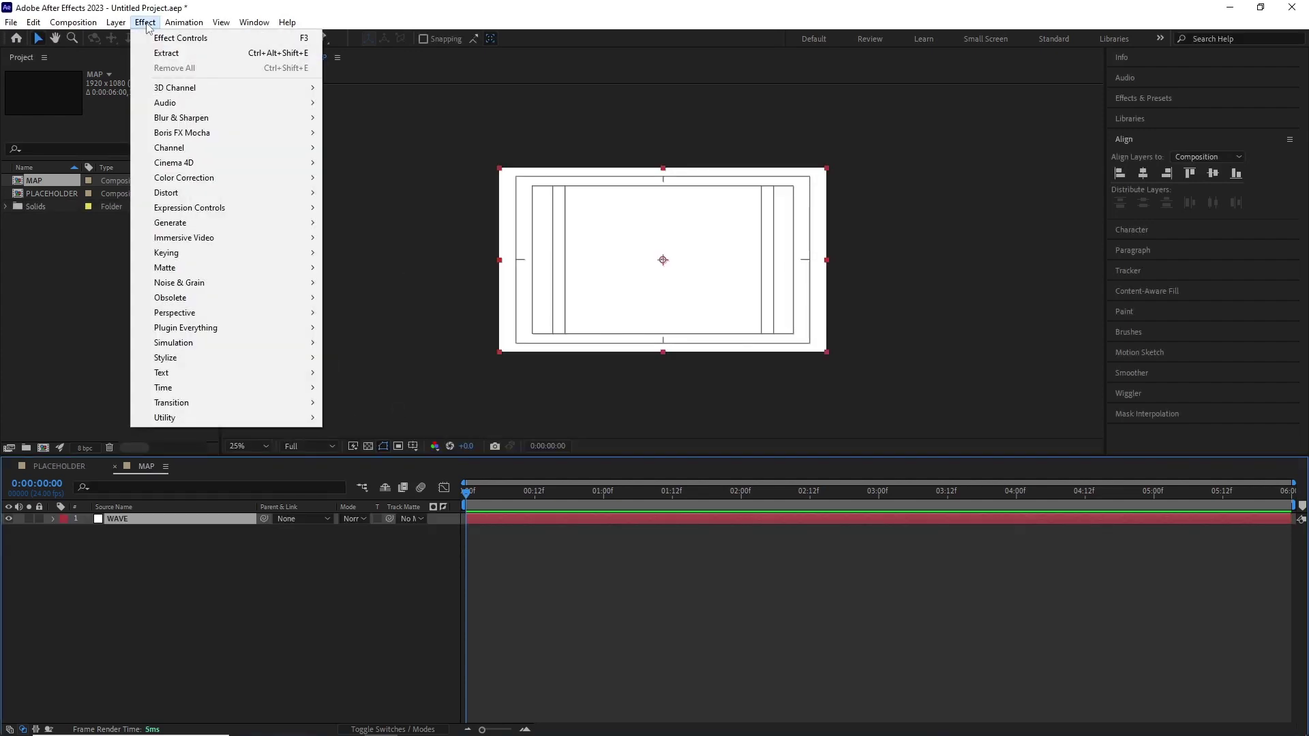
{"action": "mouse_move", "coordinate": [293, 402]}
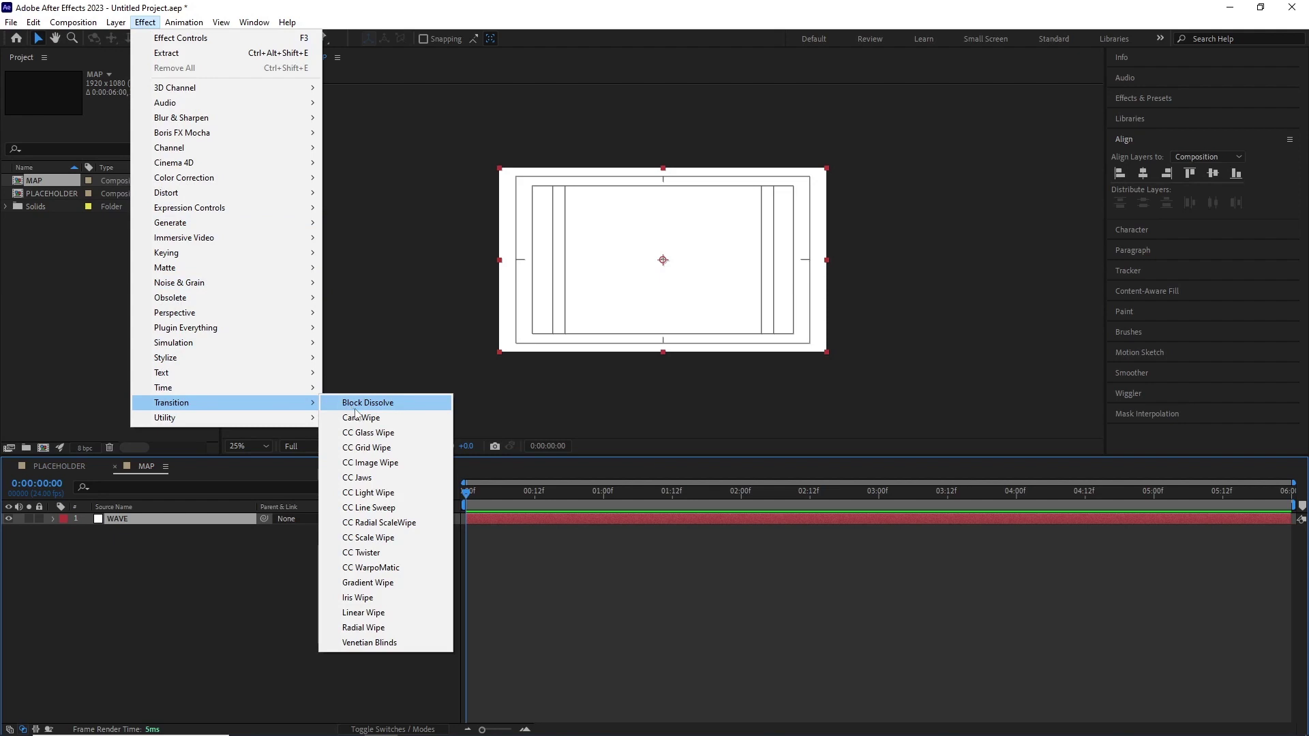
{"action": "left_click", "coordinate": [364, 612]}
{"action": "left_click", "coordinate": [140, 110]}
{"action": "type", "text": "0"}
{"action": "key", "text": "Return"}
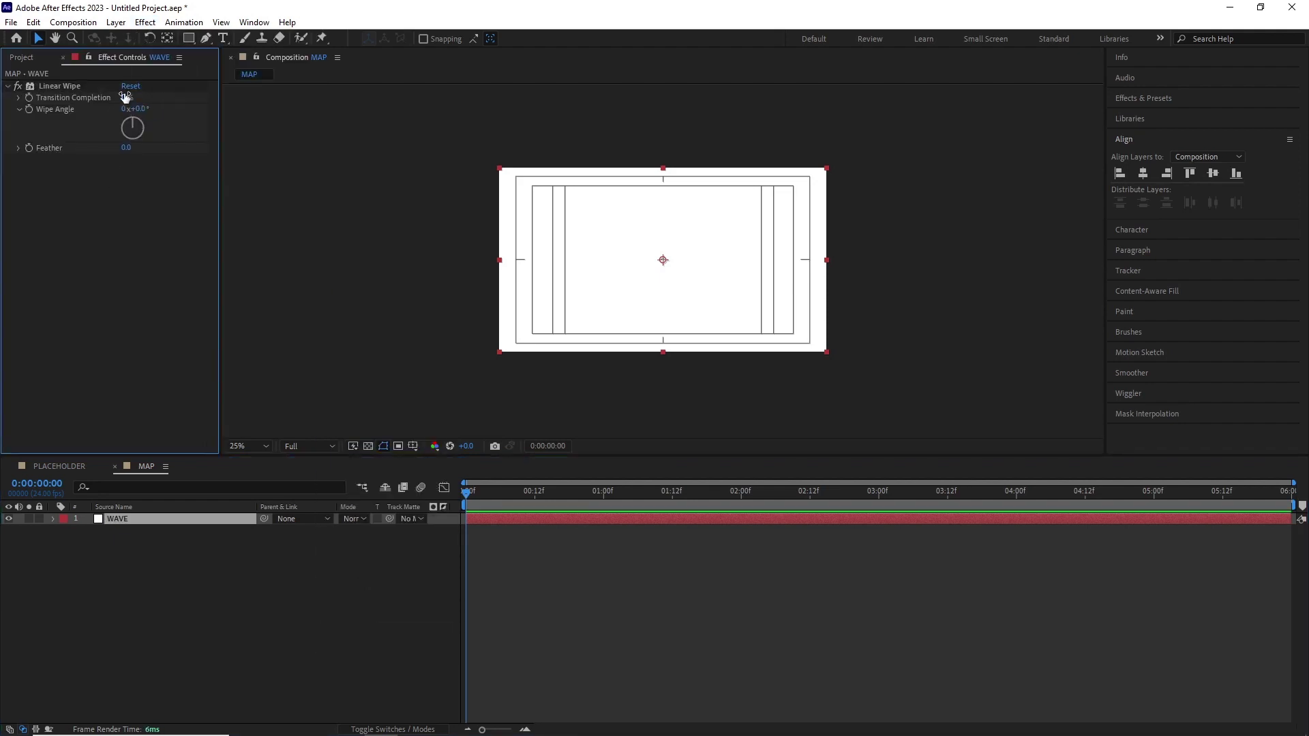
Keyframe Transition Completion from 100% at 0s to 0% at 4s, eased, and preview.
{"action": "left_click", "coordinate": [124, 97]}
{"action": "type", "text": "100"}
{"action": "key", "text": "Return"}
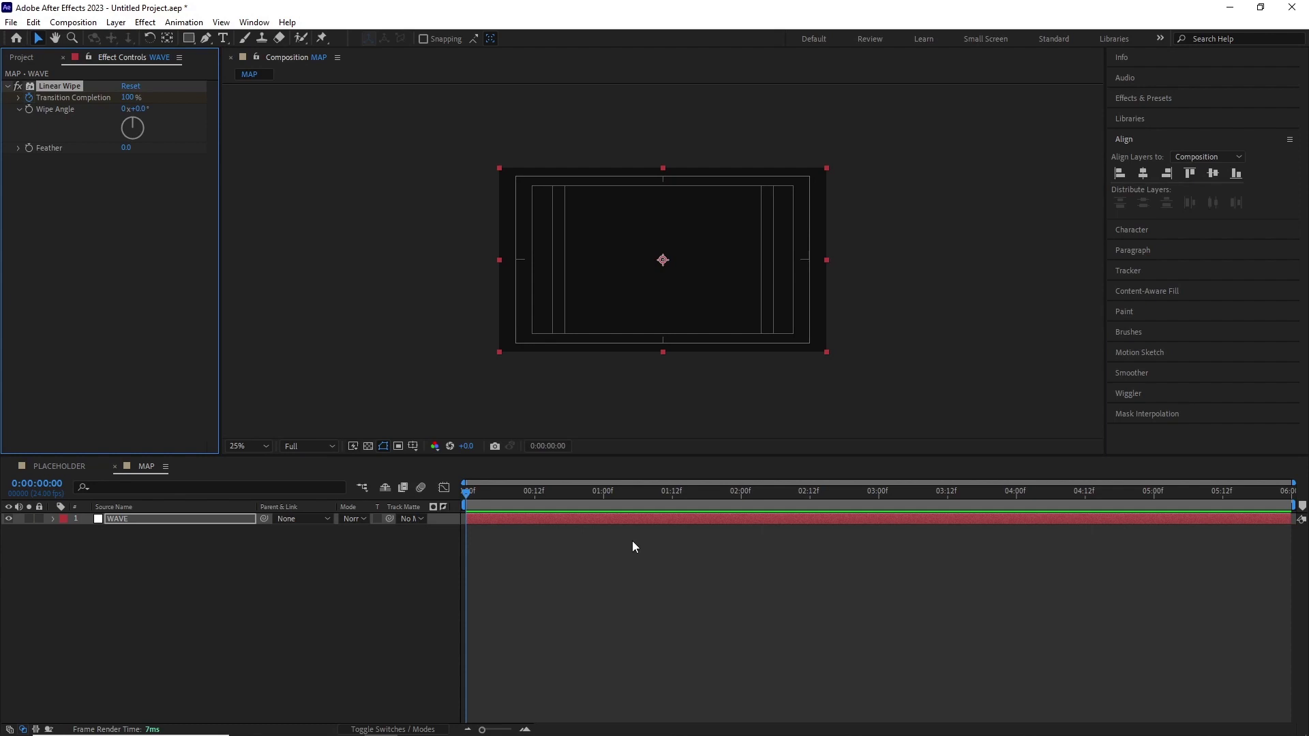
{"action": "key", "text": "u"}
{"action": "left_click_drag", "start_coordinate": [697, 513], "coordinate": [1015, 530]}
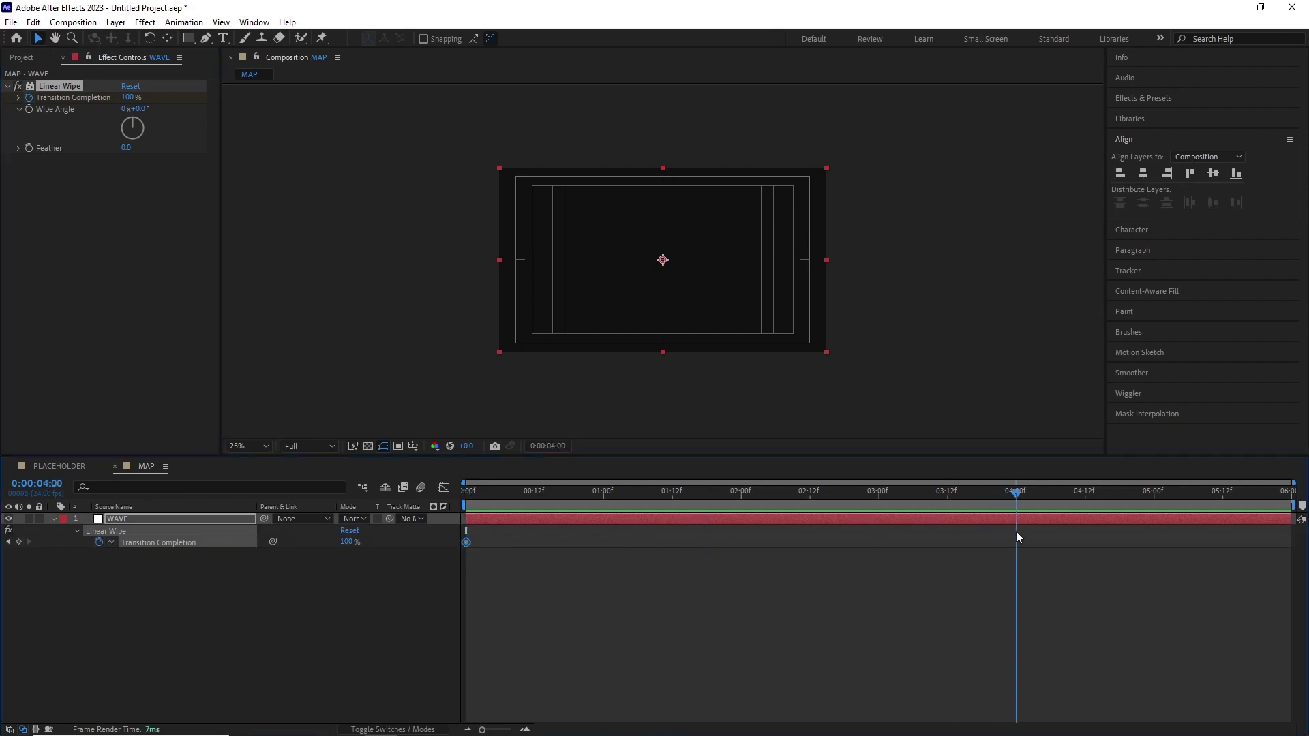
{"action": "left_click", "coordinate": [123, 97]}
{"action": "type", "text": "0"}
{"action": "key", "text": "Return"}
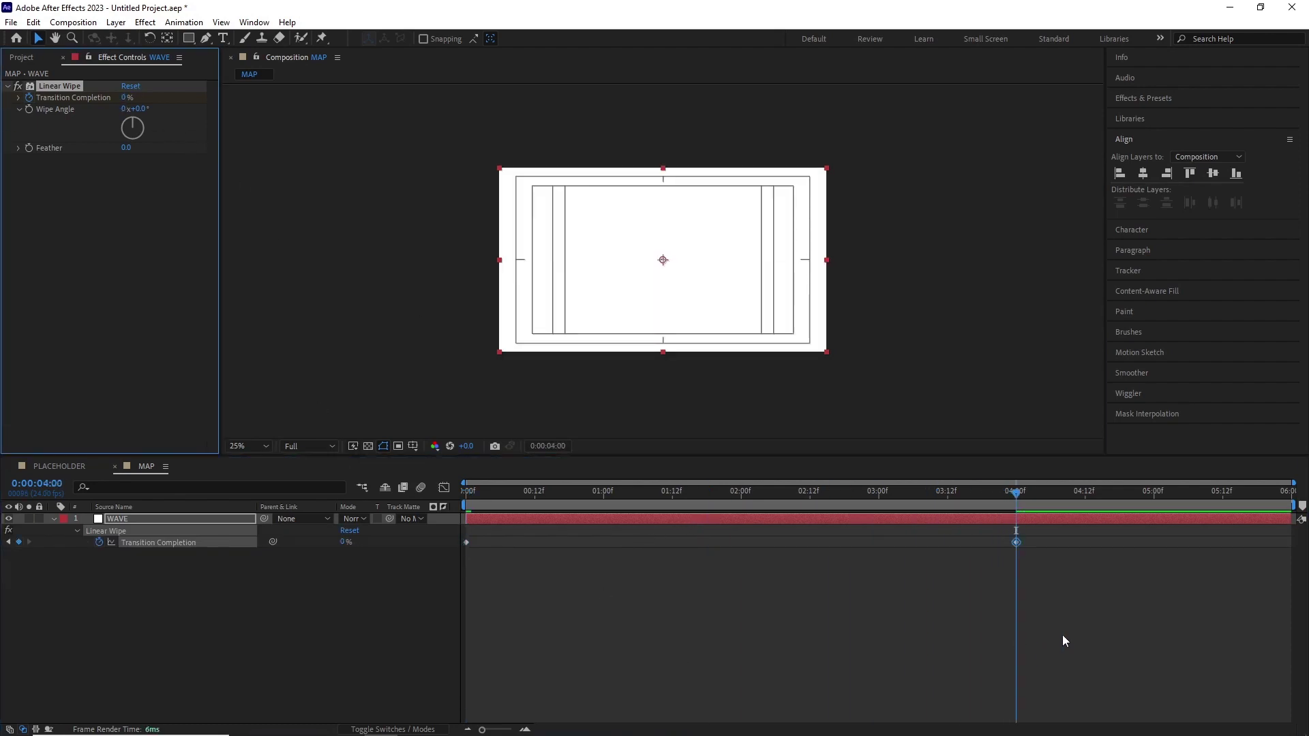
{"action": "key", "text": "F9"}
{"action": "key", "text": "space"}
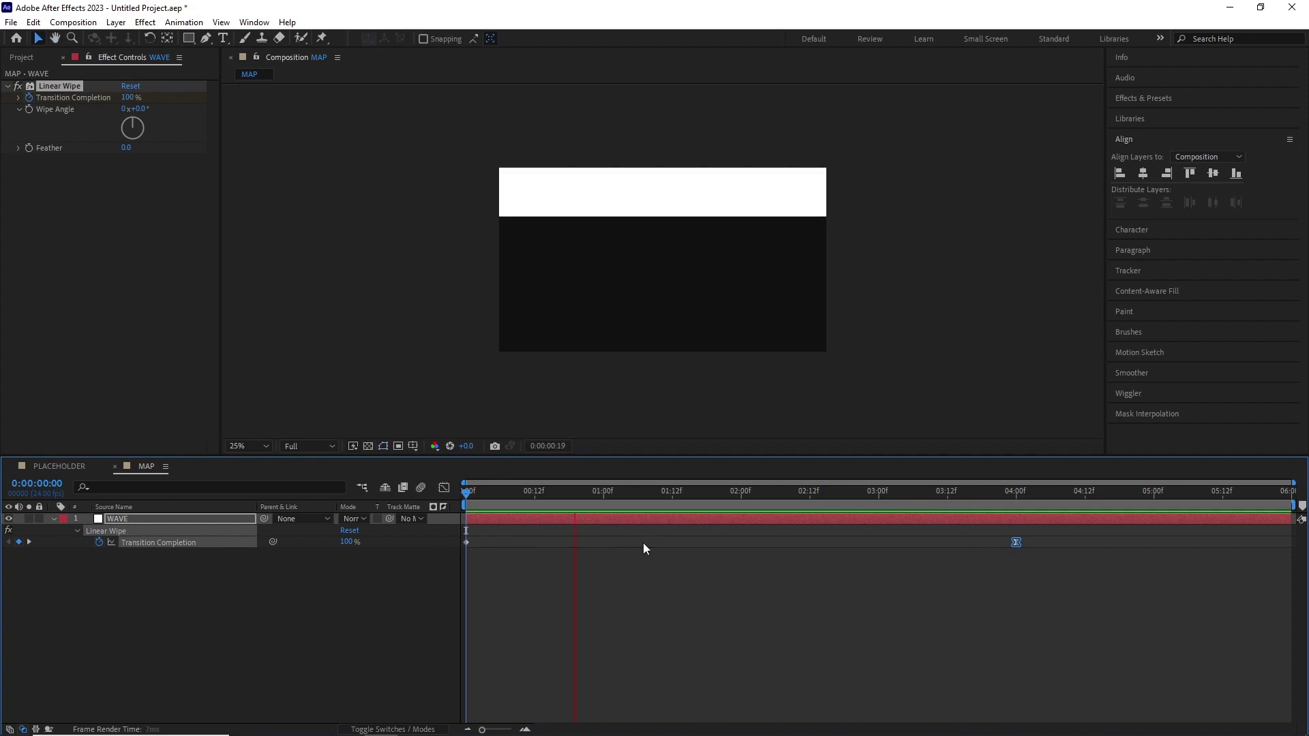
Apply Wave Warp to the WAVE solid with wave height 87 and wave width 60.
{"action": "key", "text": "space"}
{"action": "left_click", "coordinate": [146, 23]}
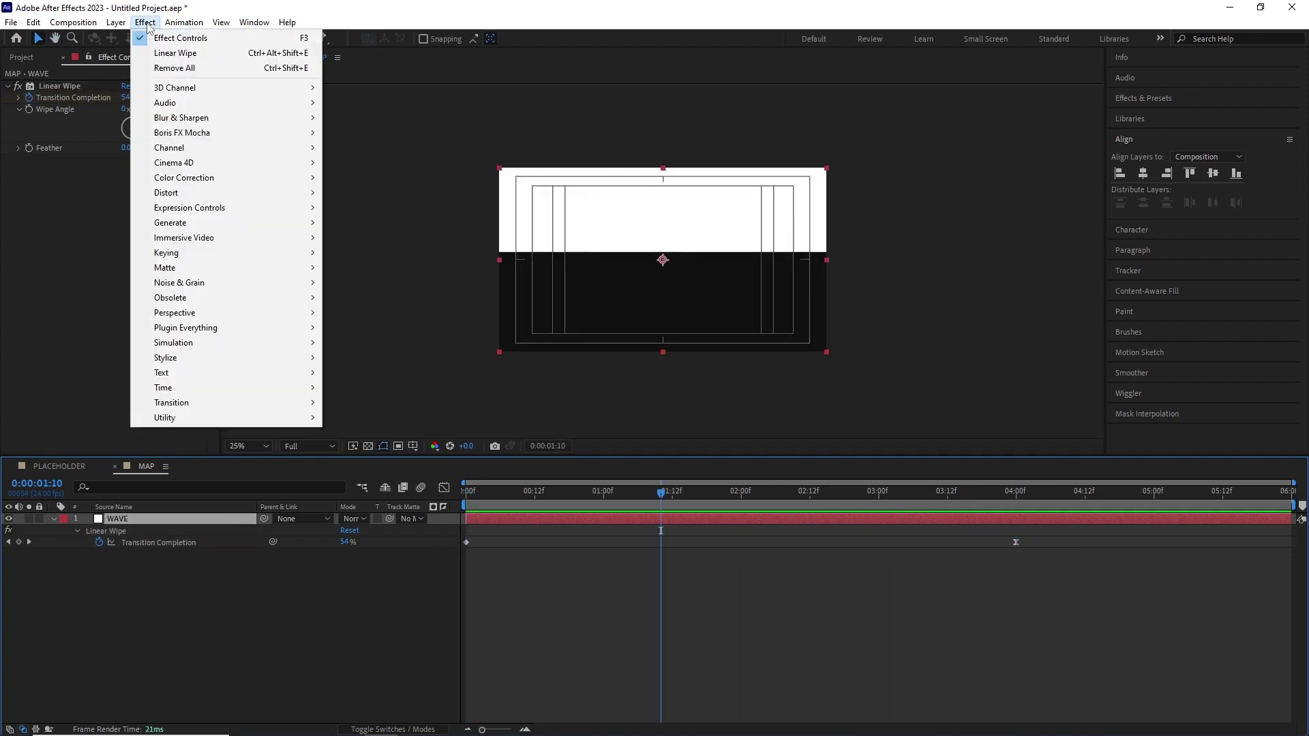
{"action": "mouse_move", "coordinate": [272, 194]}
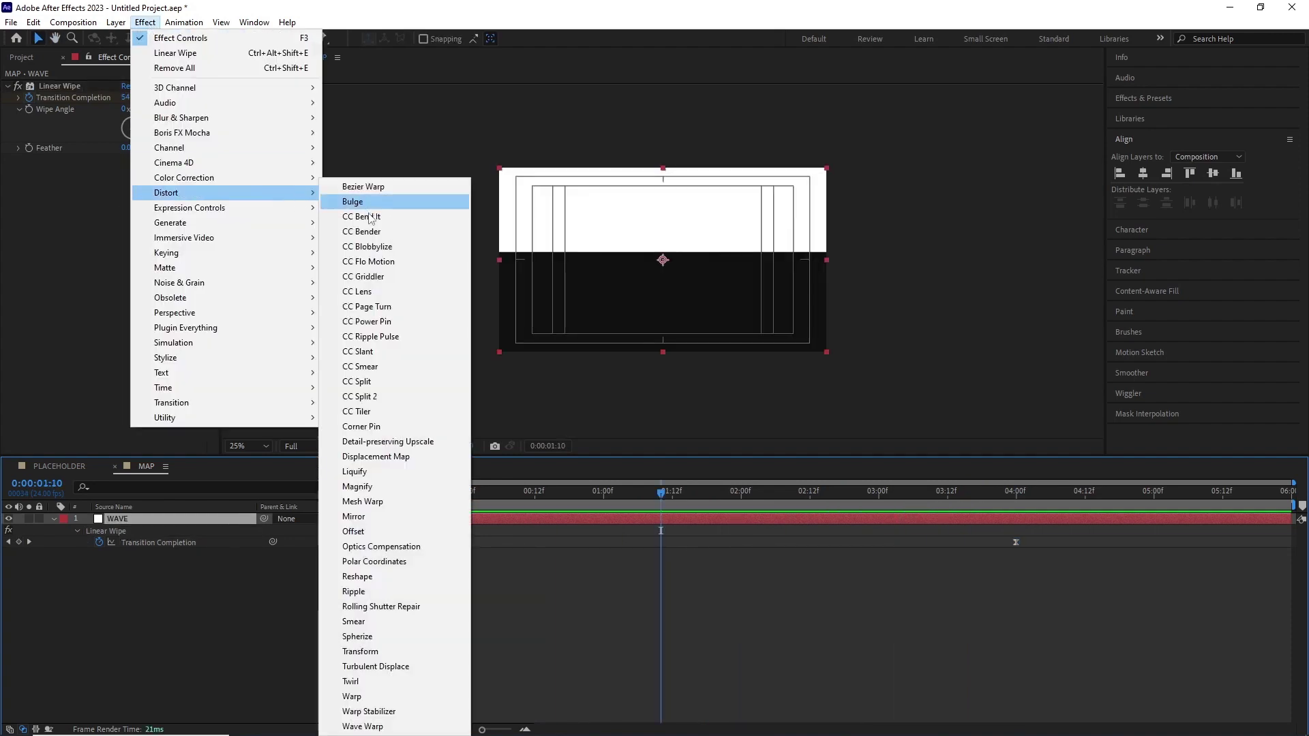
{"action": "left_click", "coordinate": [363, 726]}
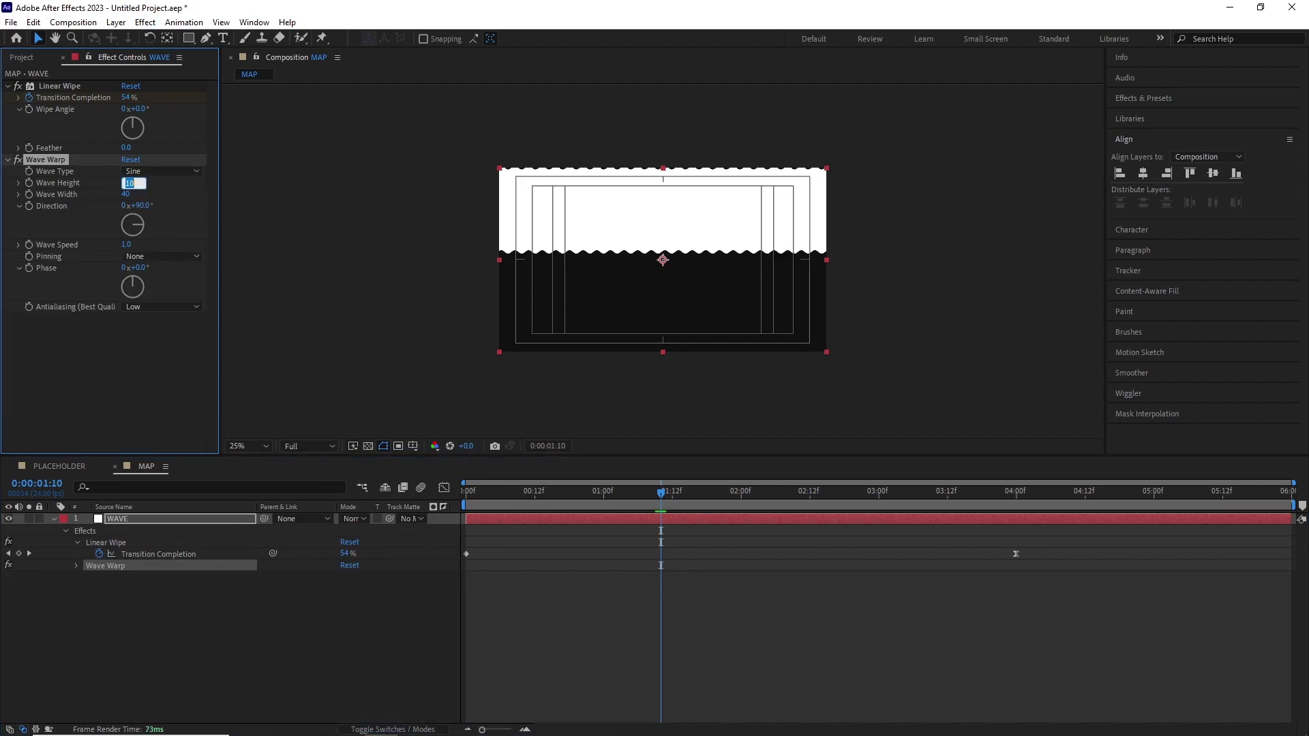
{"action": "type", "text": "87"}
{"action": "key", "text": "Return"}
{"action": "left_click", "coordinate": [126, 194]}
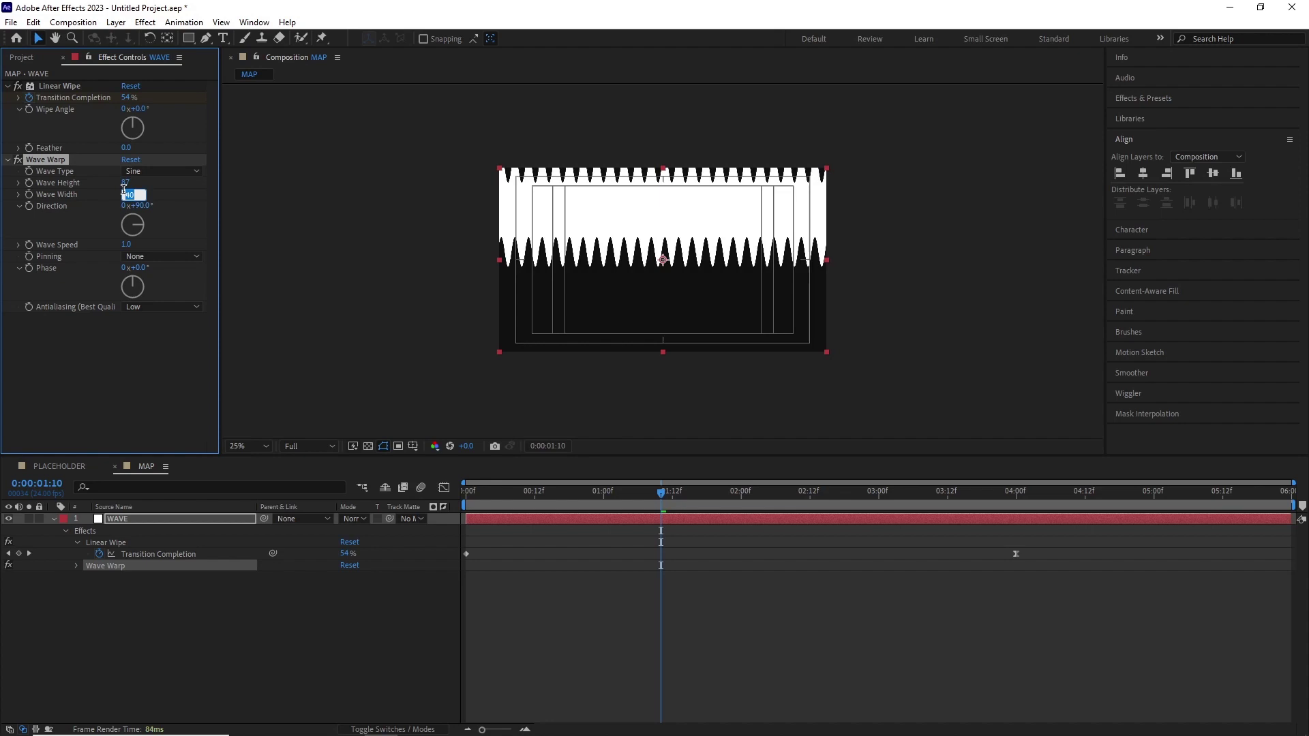
{"action": "type", "text": "60"}
{"action": "key", "text": "Return"}
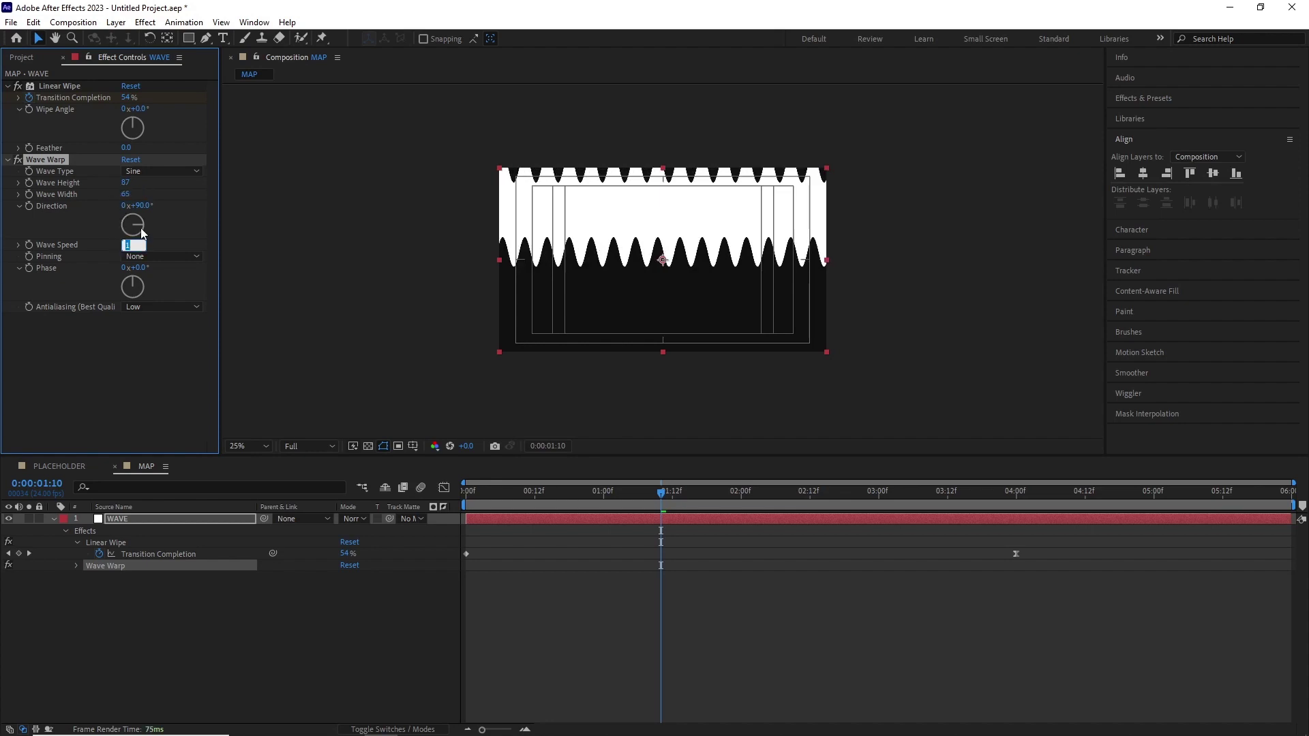
Set Wave Warp speed to 0, pinning to Top Edge, and antialiasing to High.
{"action": "type", "text": "0"}
{"action": "key", "text": "Return"}
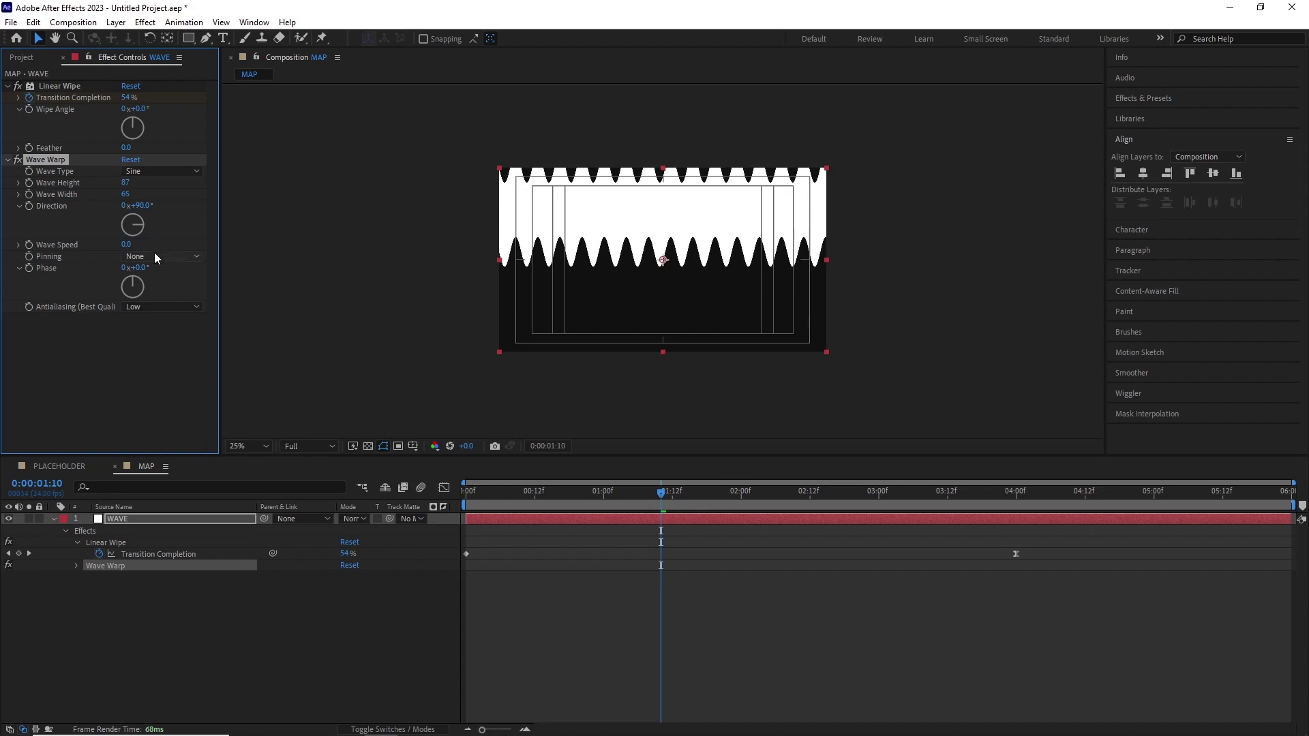
{"action": "left_click", "coordinate": [155, 256]}
{"action": "left_click", "coordinate": [169, 335]}
{"action": "left_click", "coordinate": [164, 307]}
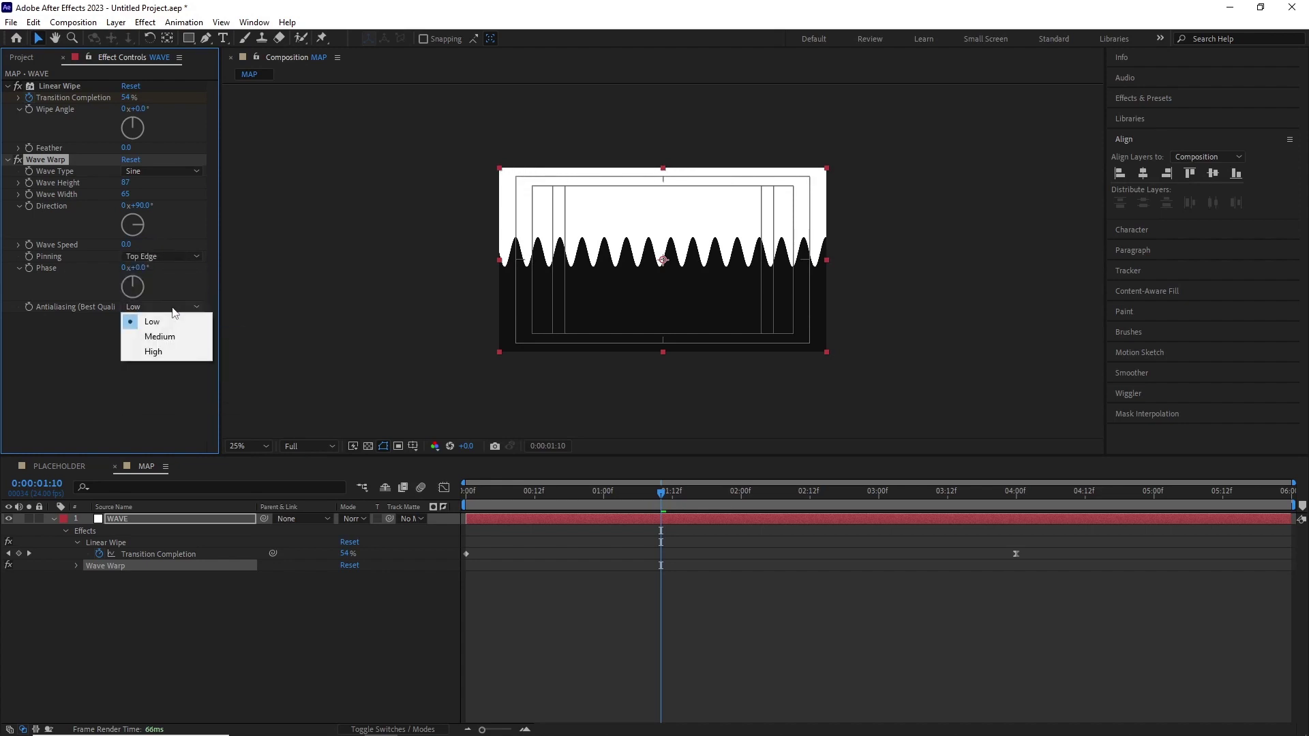
{"action": "left_click", "coordinate": [173, 352]}
Duplicate the Wave Warp and give Wave Warp 2 a wave height of 61.
{"action": "key", "text": "Page_Up"}
{"action": "key", "text": "ctrl+d"}
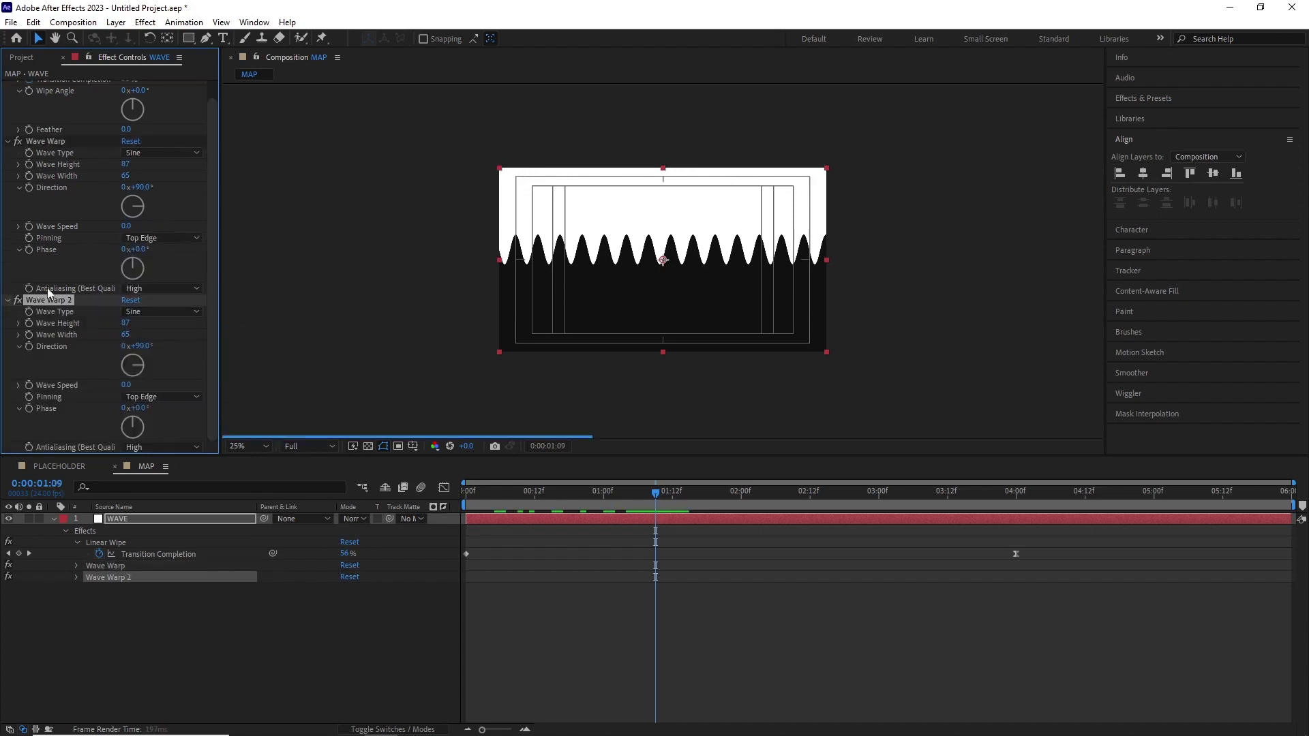
{"action": "left_click", "coordinate": [126, 323]}
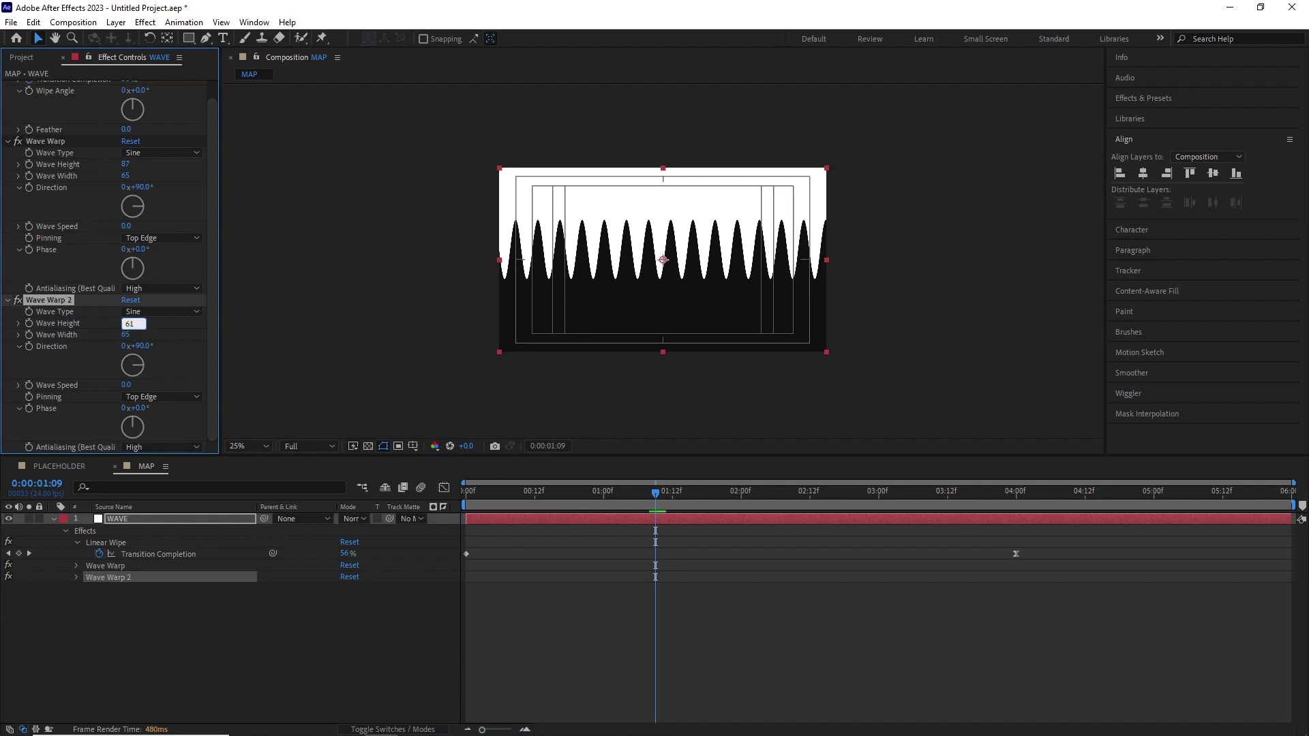
{"action": "key", "text": "Return"}
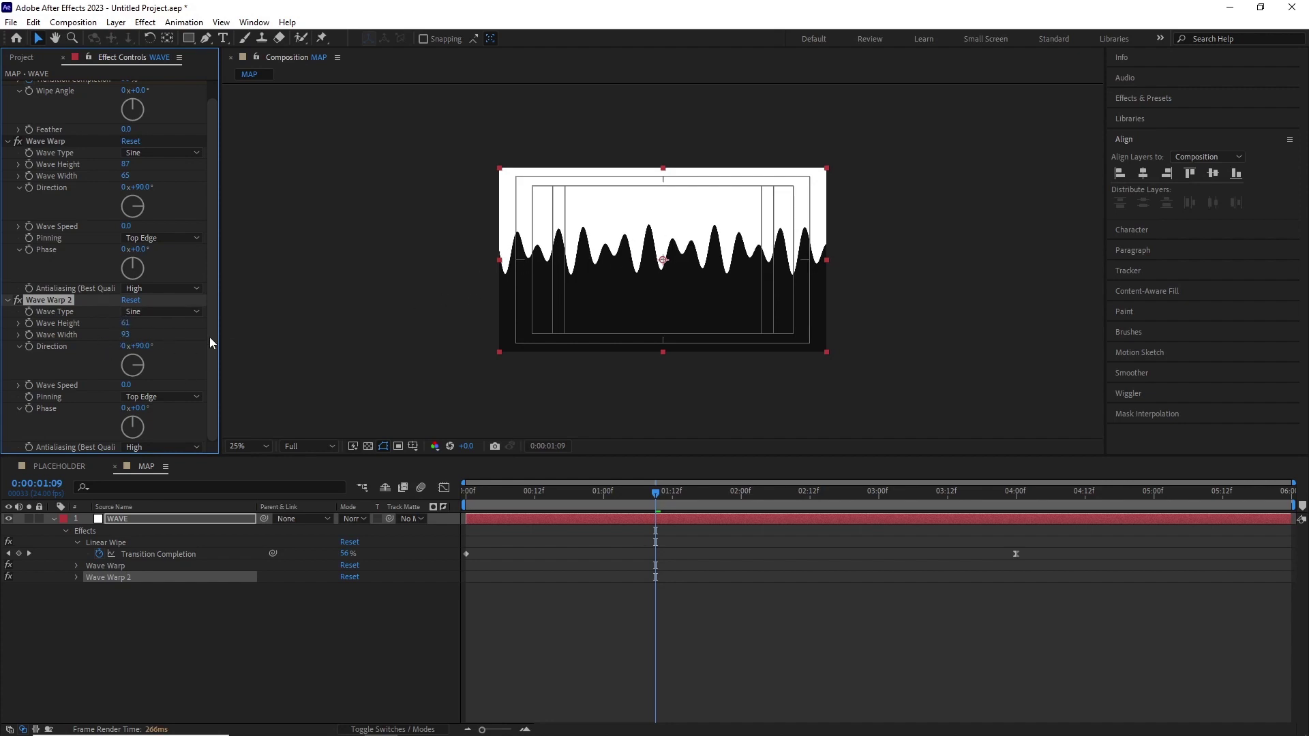
Add a third Wave Warp with height 126, width 40 and Circle wave type.
{"action": "key", "text": "ctrl+d"}
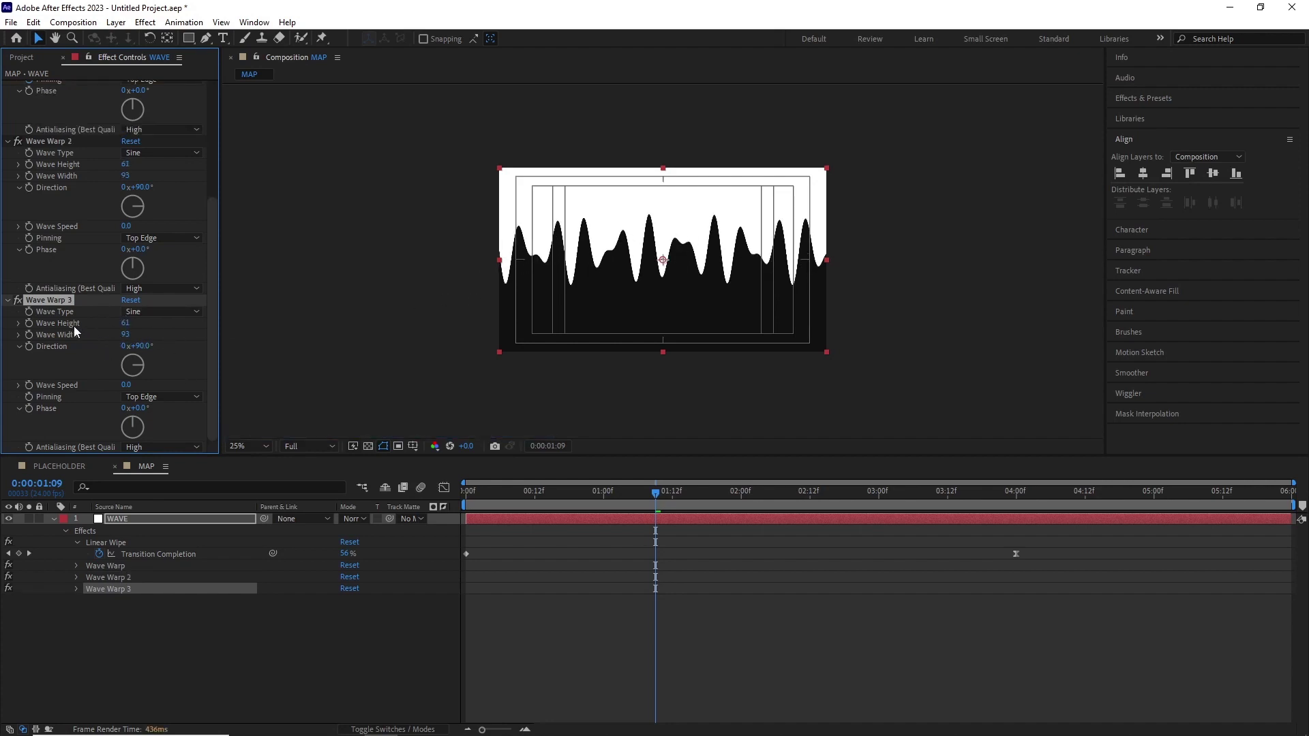
{"action": "left_click", "coordinate": [125, 326]}
{"action": "left_click", "coordinate": [124, 335]}
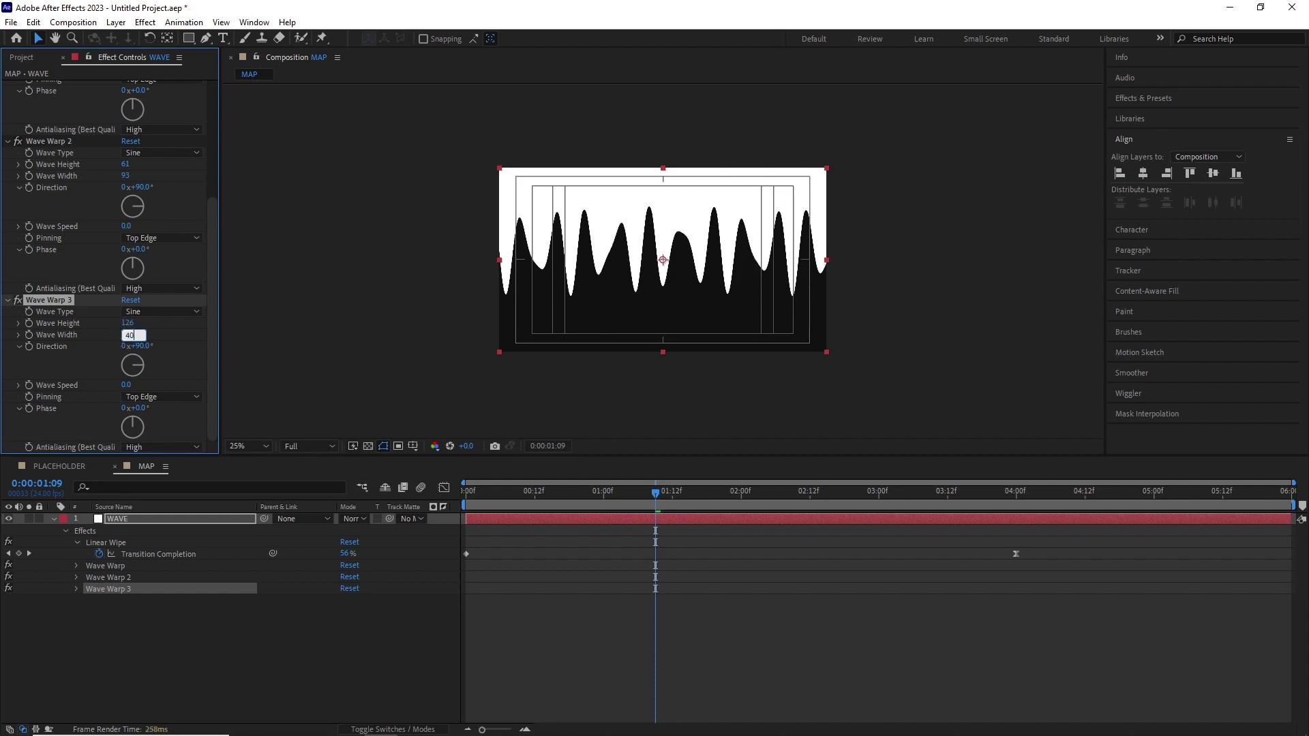
{"action": "type", "text": "40"}
{"action": "key", "text": "Return"}
{"action": "left_click", "coordinate": [156, 314]}
{"action": "left_click", "coordinate": [157, 386]}
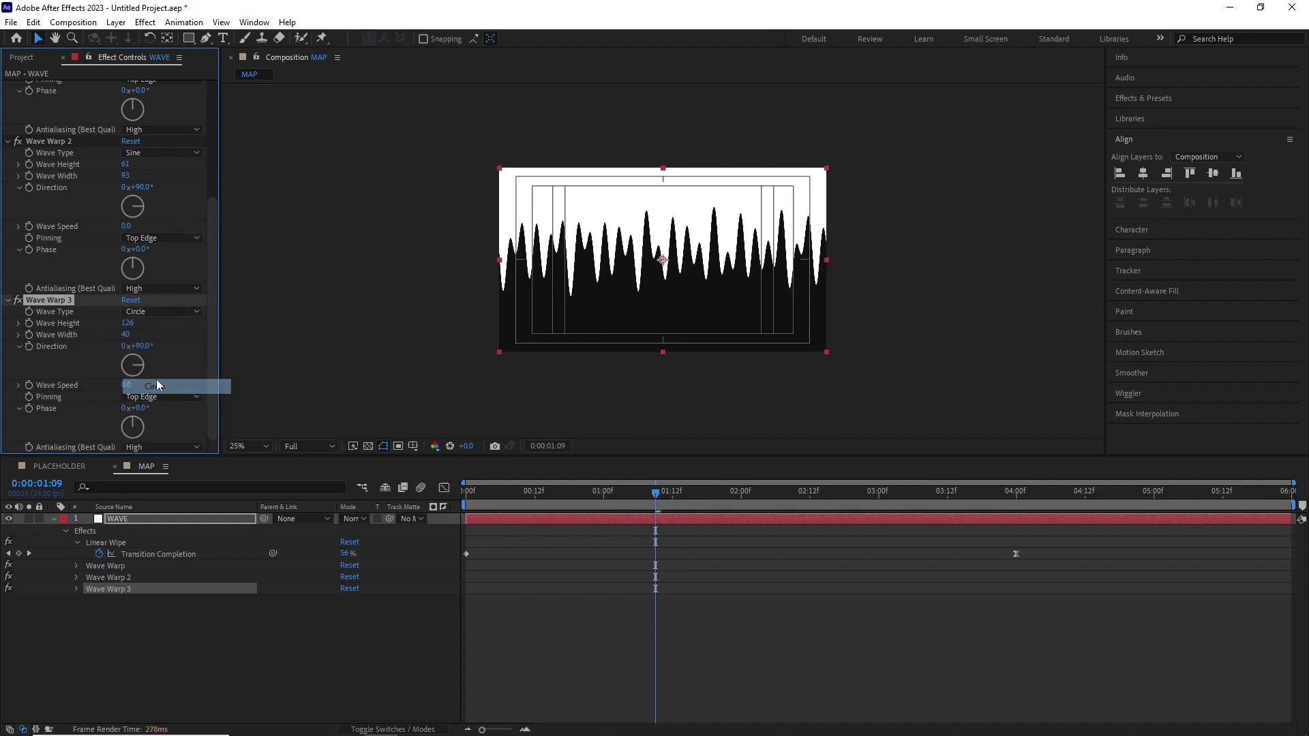
Preview the dripping reveal from the start of the composition.
{"action": "left_click", "coordinate": [577, 526]}
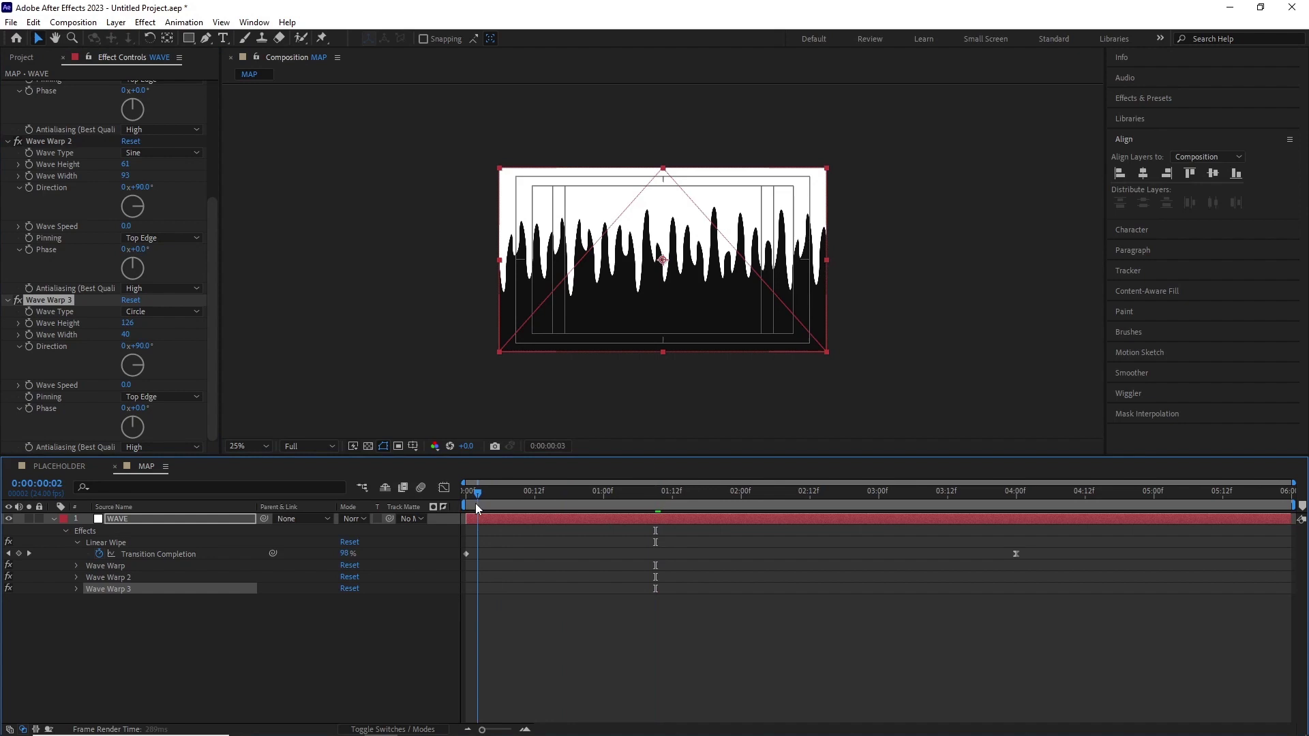
{"action": "key", "text": "Home"}
{"action": "key", "text": "space"}
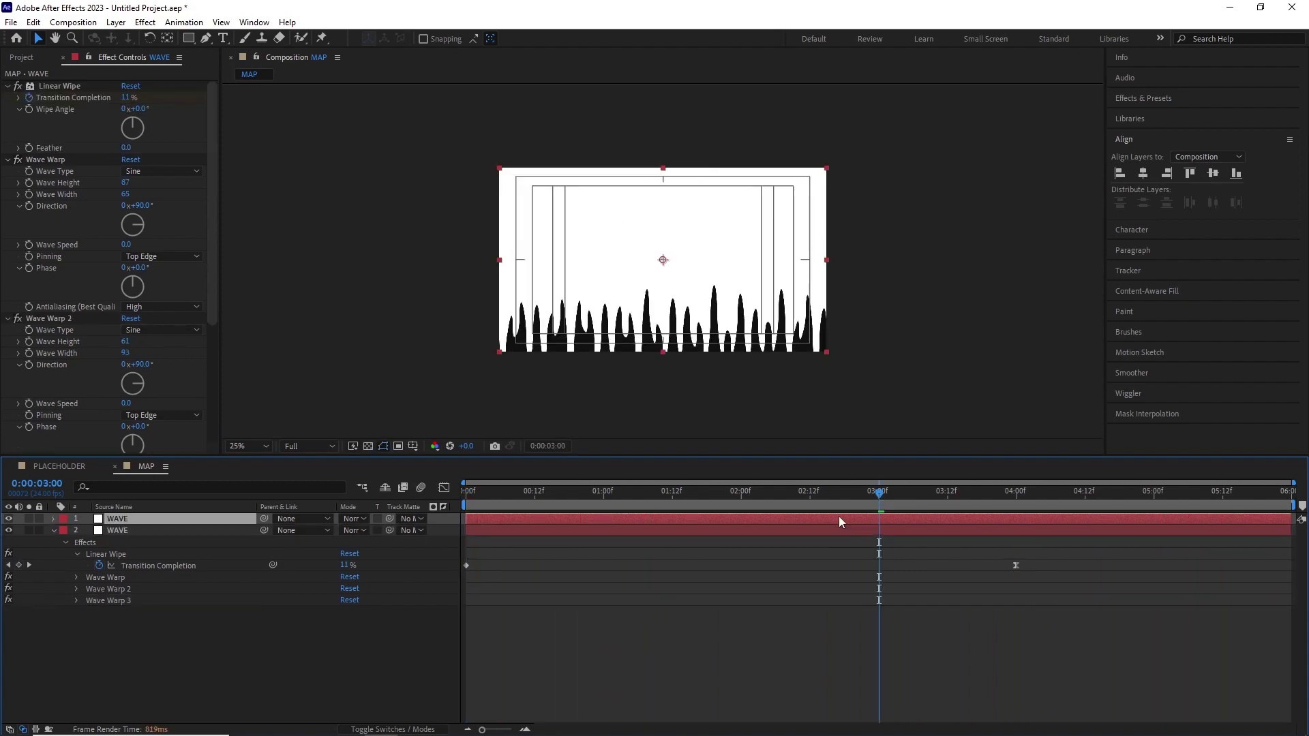
Keyframe the duplicate WAVE layer's position, moving the 3:00 keyframe to 2:00, and preview.
{"action": "left_click", "coordinate": [938, 504]}
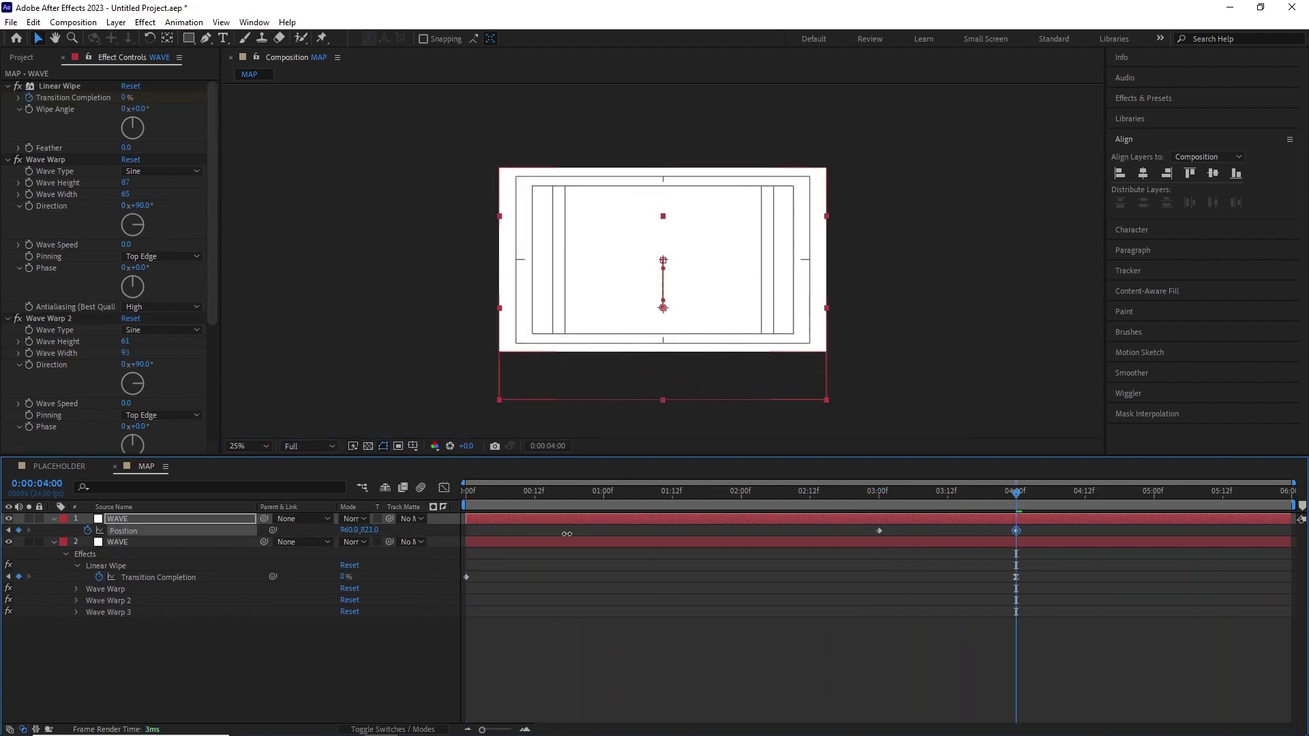
{"action": "key", "text": "Home"}
{"action": "key", "text": "space"}
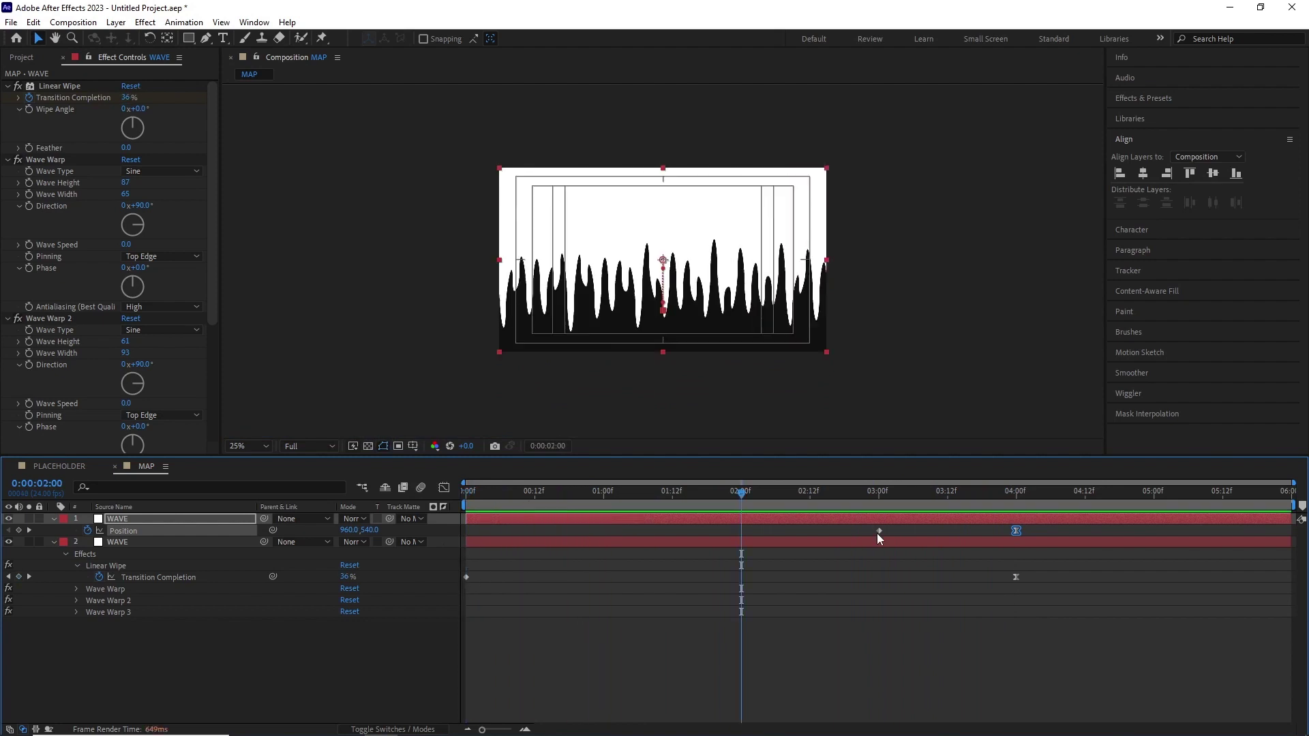
{"action": "left_click_drag", "start_coordinate": [879, 531], "coordinate": [742, 531]}
{"action": "left_click_drag", "start_coordinate": [1009, 492], "coordinate": [695, 525]}
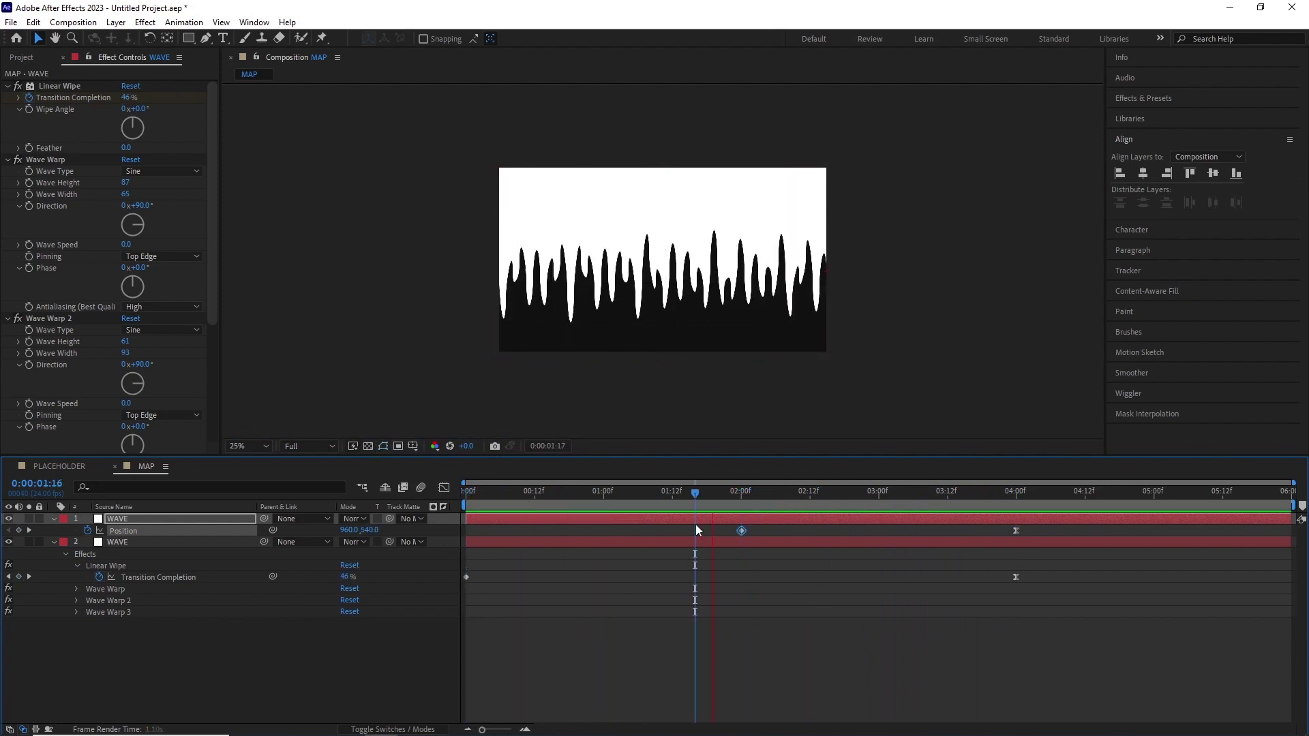
{"action": "key", "text": "space"}
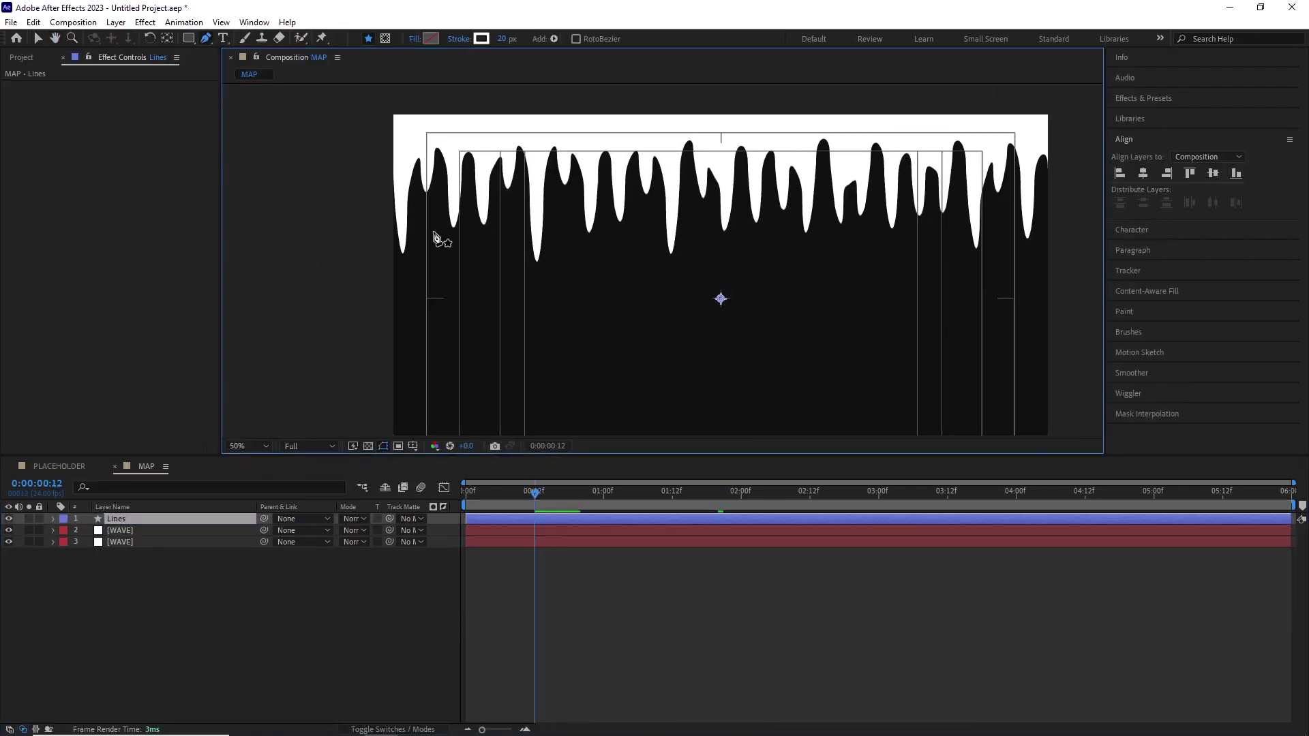
Draw six short vertical drip strokes along the drip tips on a Lines layer.
{"action": "left_click_drag", "start_coordinate": [433, 231], "coordinate": [433, 271]}
{"action": "mouse_move", "coordinate": [470, 224]}
{"action": "left_mouse_down"}
{"action": "mouse_move", "coordinate": [470, 262]}
{"action": "mouse_move", "coordinate": [527, 291]}
{"action": "left_mouse_up"}
{"action": "left_click_drag", "start_coordinate": [574, 194], "coordinate": [574, 253]}
{"action": "left_click_drag", "start_coordinate": [627, 217], "coordinate": [628, 241]}
{"action": "left_click_drag", "start_coordinate": [658, 212], "coordinate": [658, 259]}
{"action": "left_click_drag", "start_coordinate": [709, 215], "coordinate": [709, 261]}
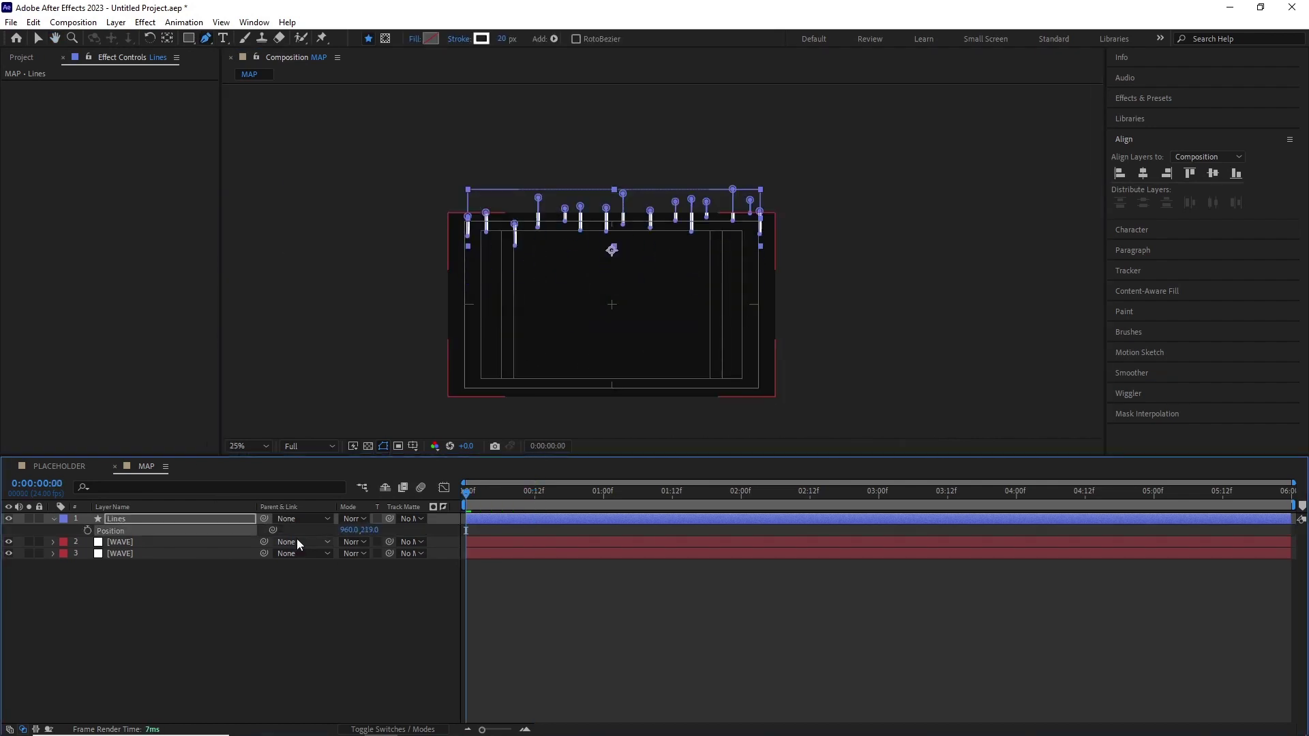
Pull the Lines second position keyframe earlier, delay the layer about 12 frames, and preview.
{"action": "left_click_drag", "start_coordinate": [1016, 531], "coordinate": [878, 530]}
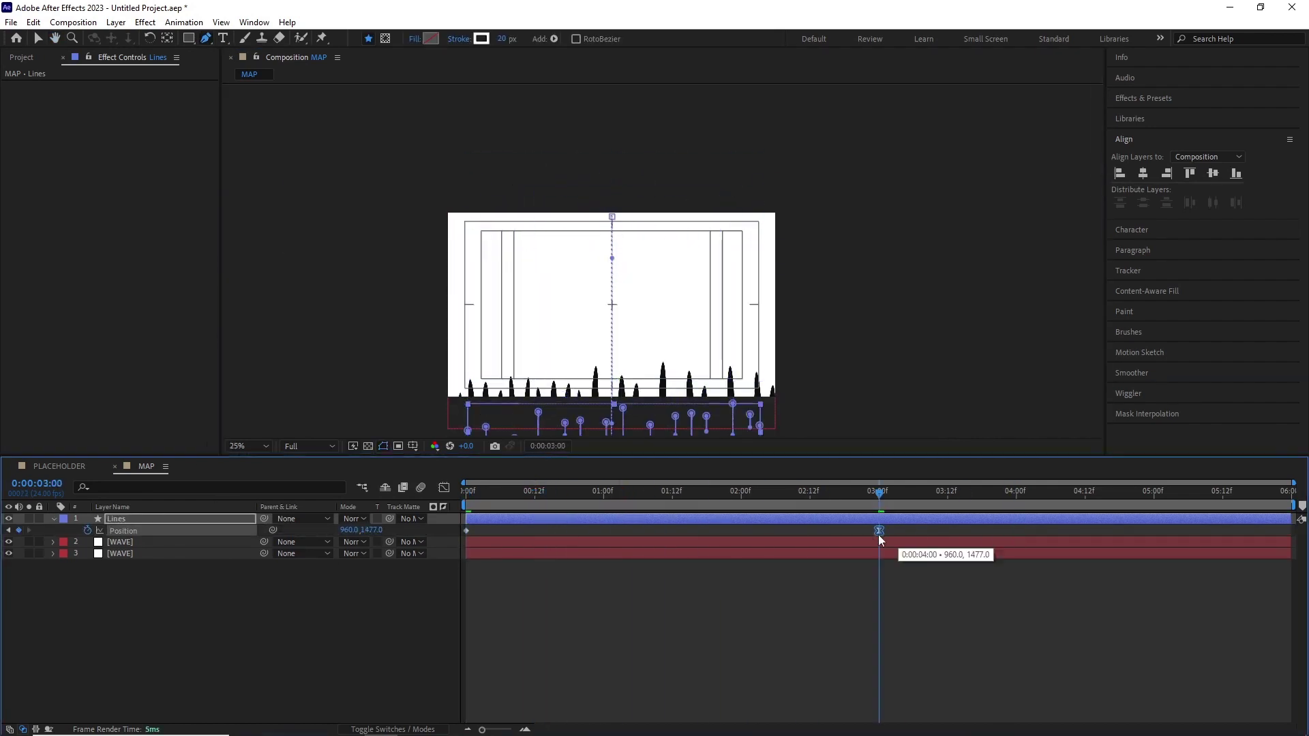
{"action": "left_click_drag", "start_coordinate": [530, 519], "coordinate": [599, 522]}
{"action": "key", "text": "space"}
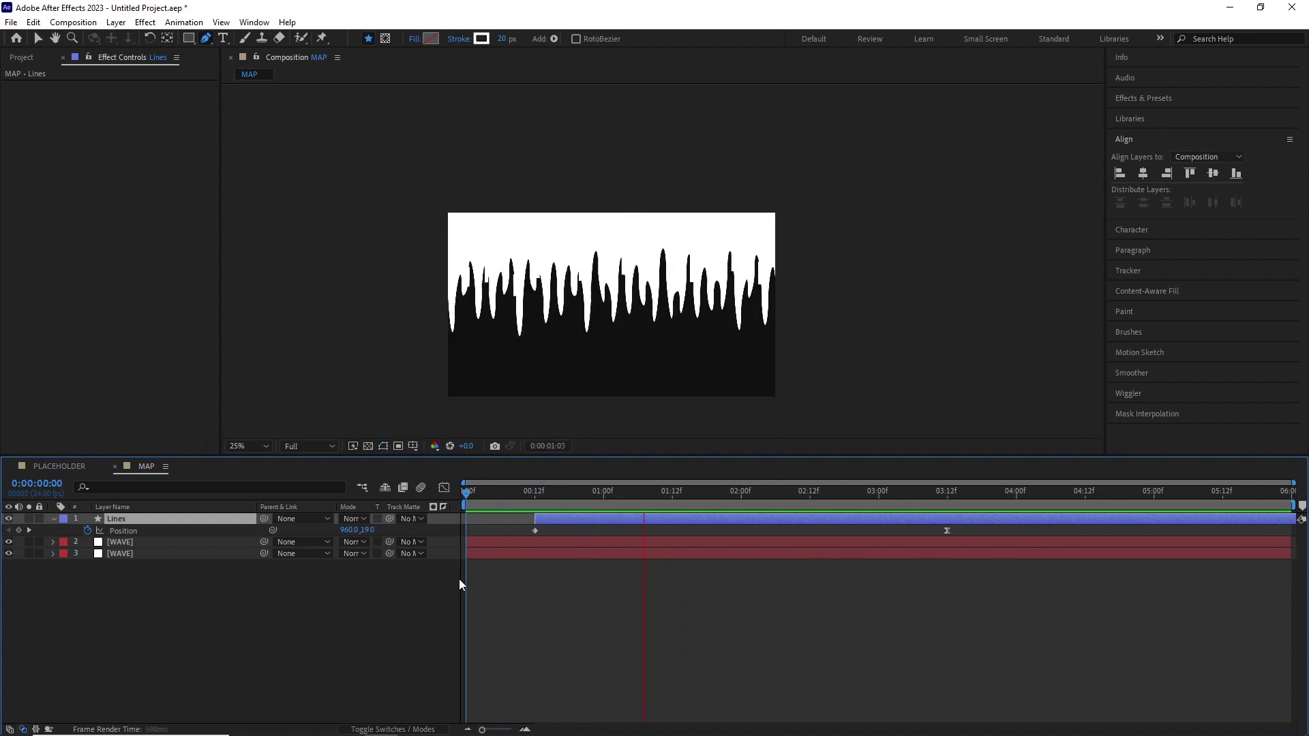
{"action": "left_click", "coordinate": [947, 530]}
{"action": "key", "text": "Home"}
{"action": "key", "text": "space"}
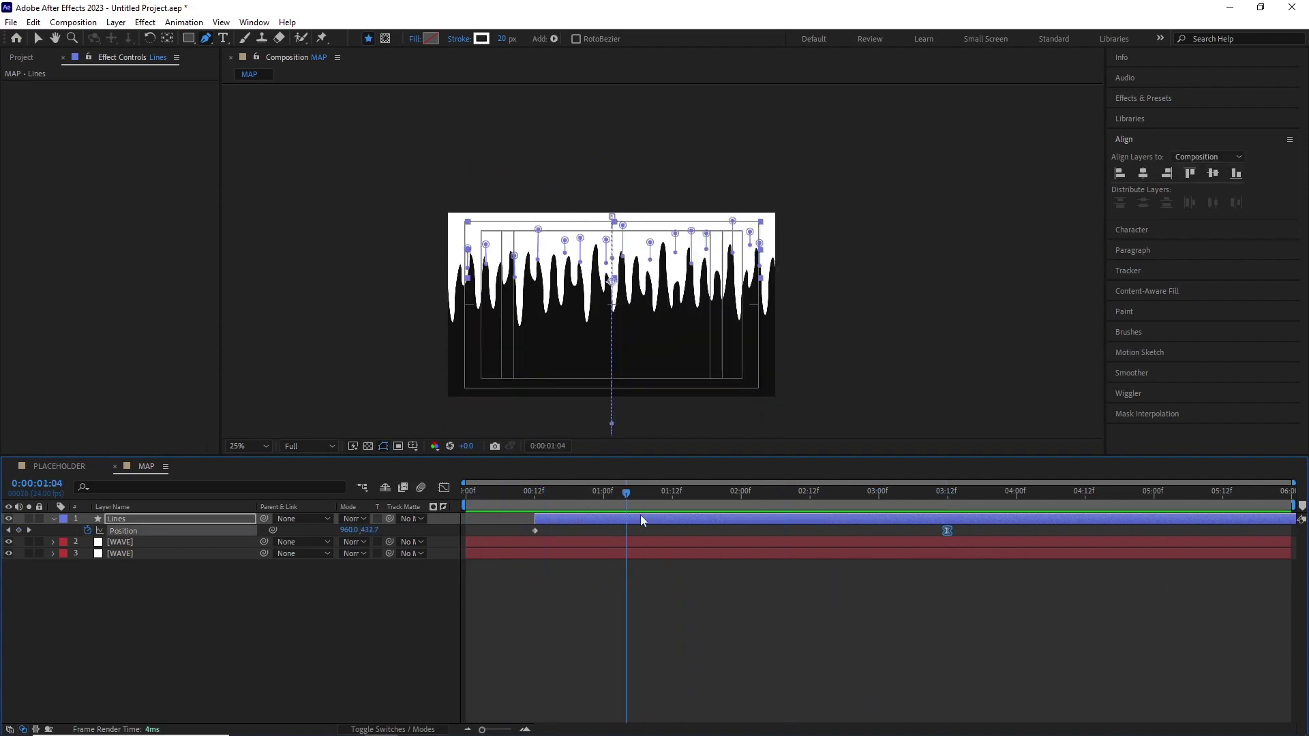
Shift the Lines layer about 6 frames earlier and preview up to 1:00.
{"action": "left_click_drag", "start_coordinate": [640, 518], "coordinate": [606, 519]}
{"action": "key", "text": "Home"}
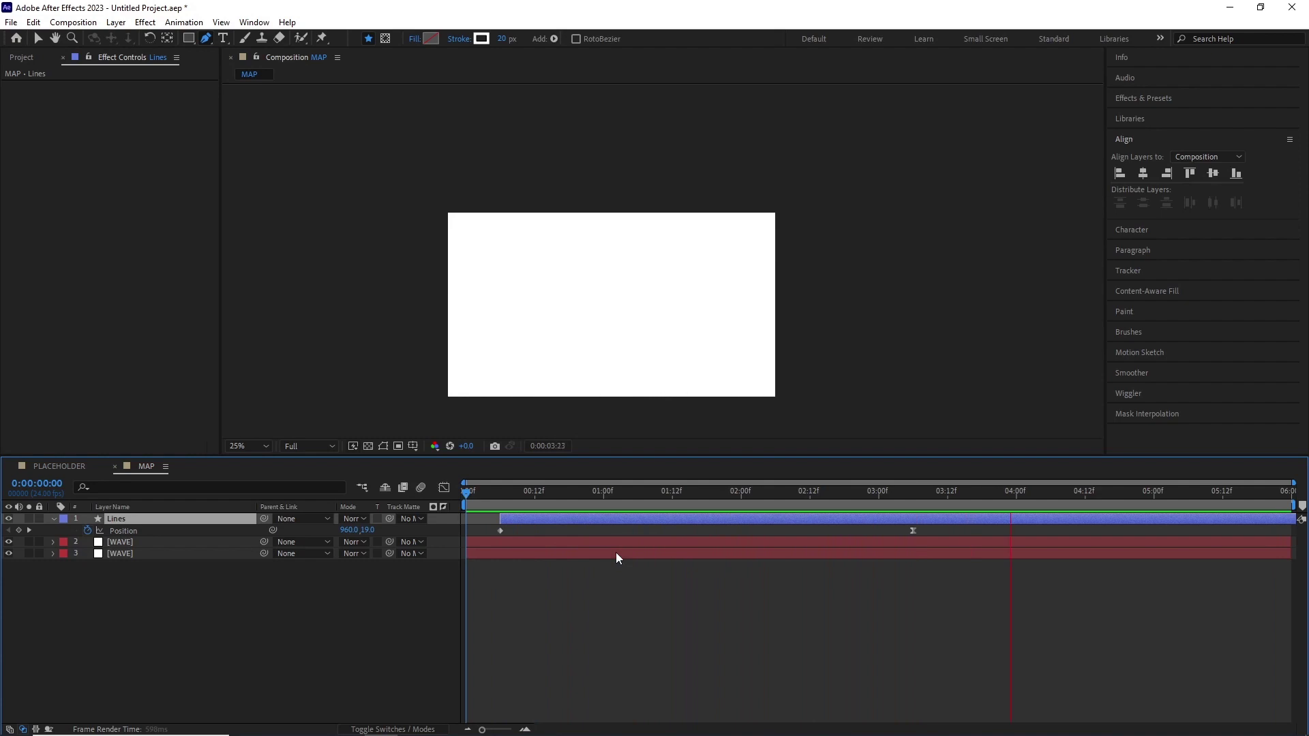
{"action": "key", "text": "space"}
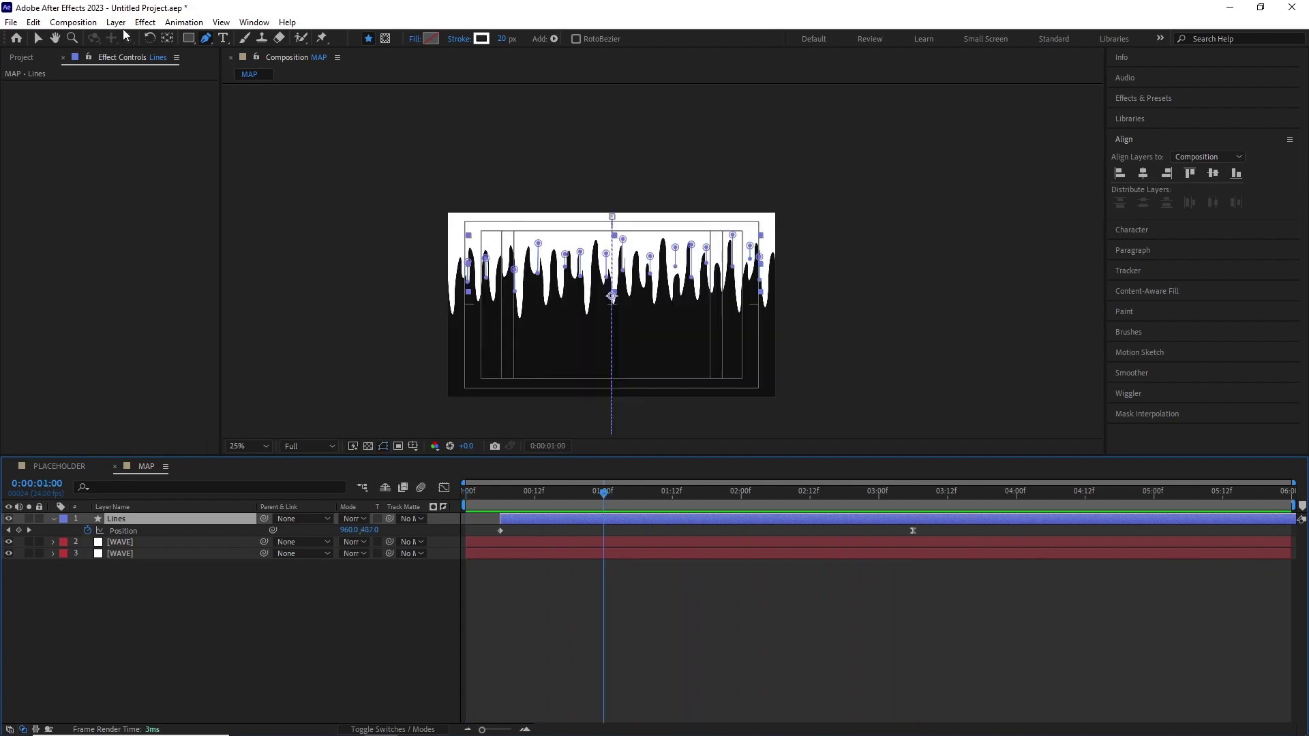
{"action": "left_click", "coordinate": [116, 22]}
Add an adjustment layer with Turbulent Displace set to Amount 26 and Size 36.
{"action": "mouse_move", "coordinate": [176, 45]}
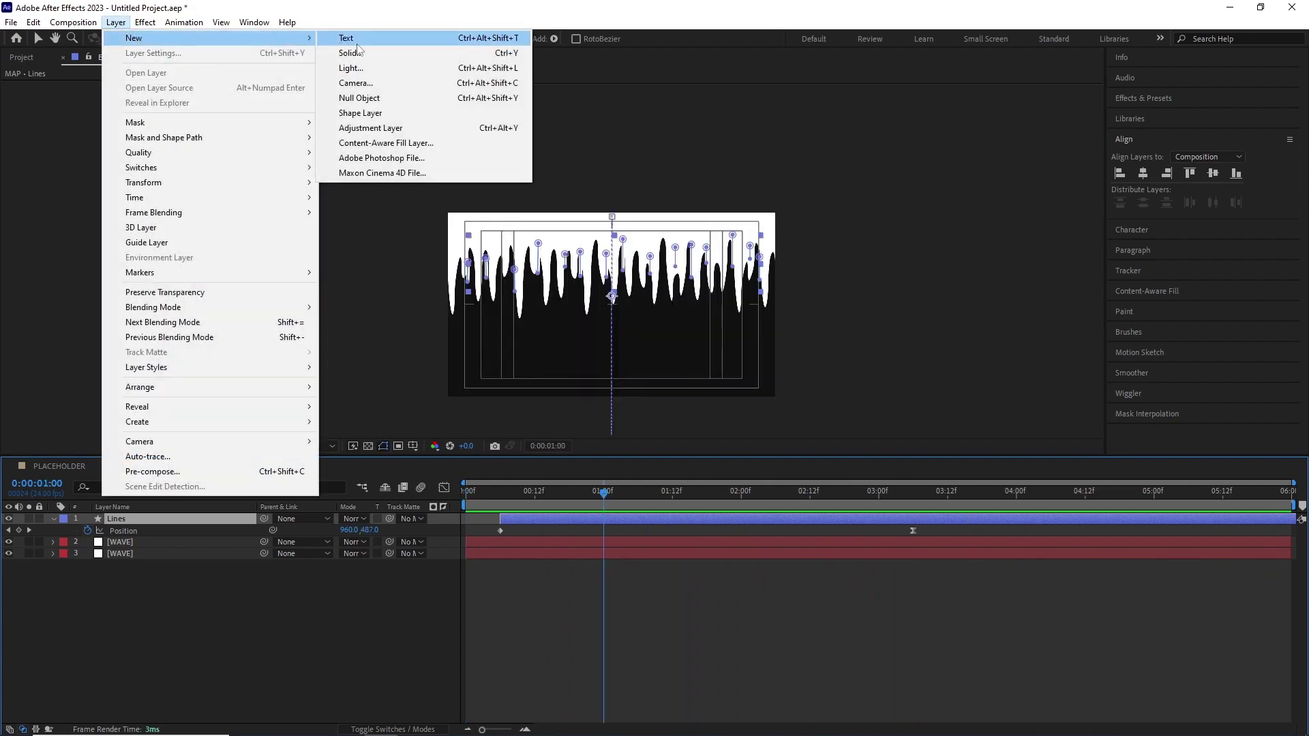
{"action": "left_click", "coordinate": [387, 130]}
{"action": "left_click", "coordinate": [145, 22]}
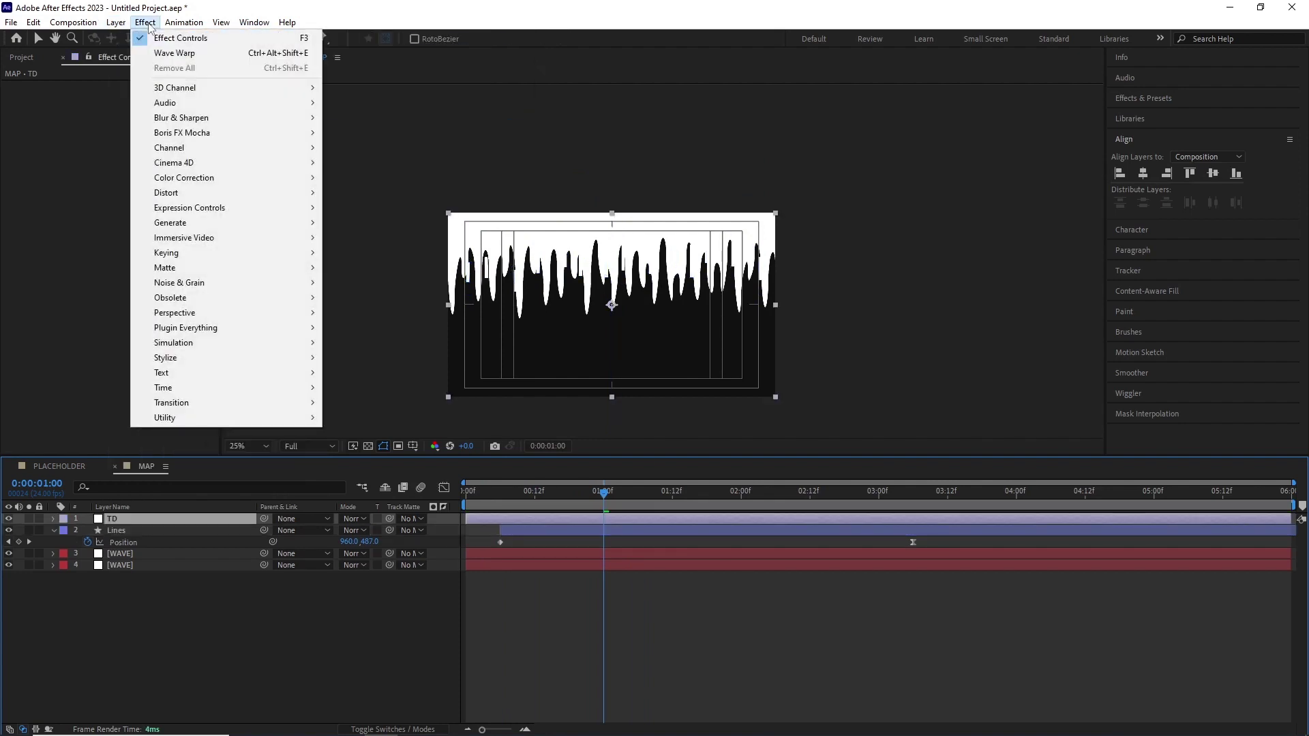
{"action": "mouse_move", "coordinate": [310, 193]}
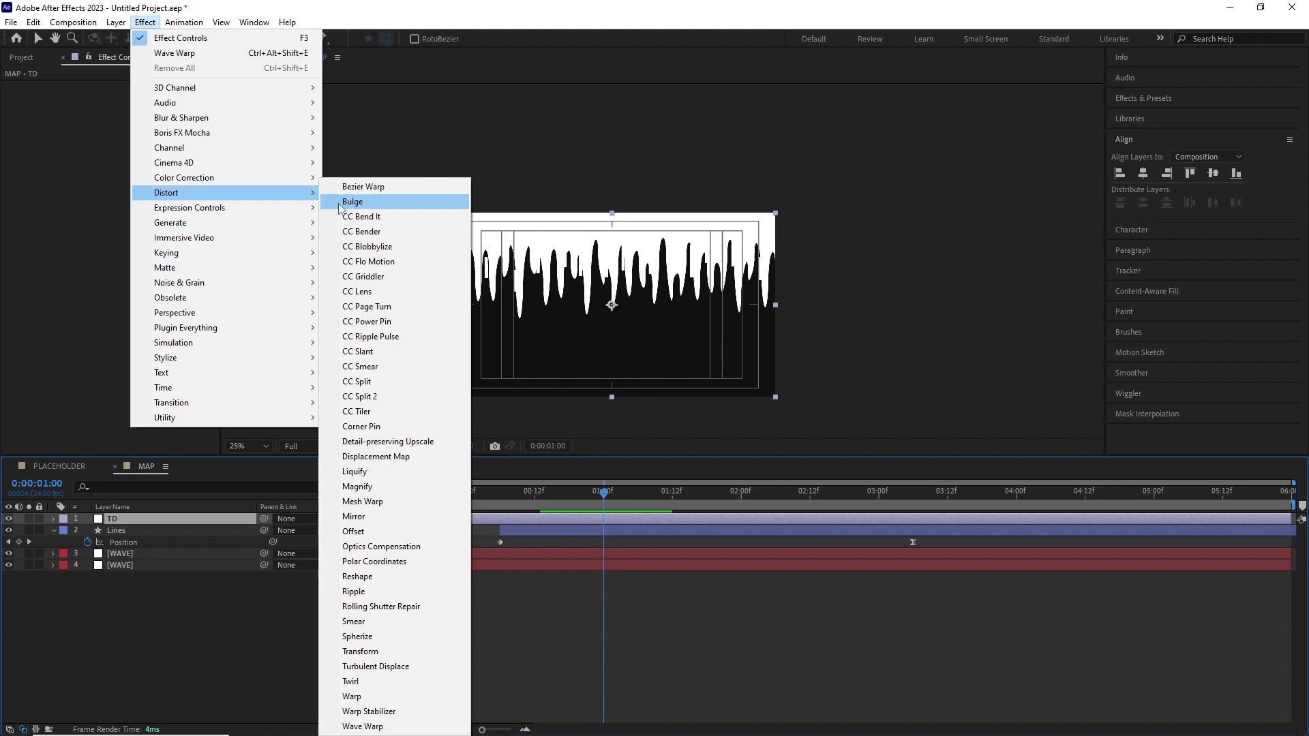
{"action": "left_click", "coordinate": [399, 667]}
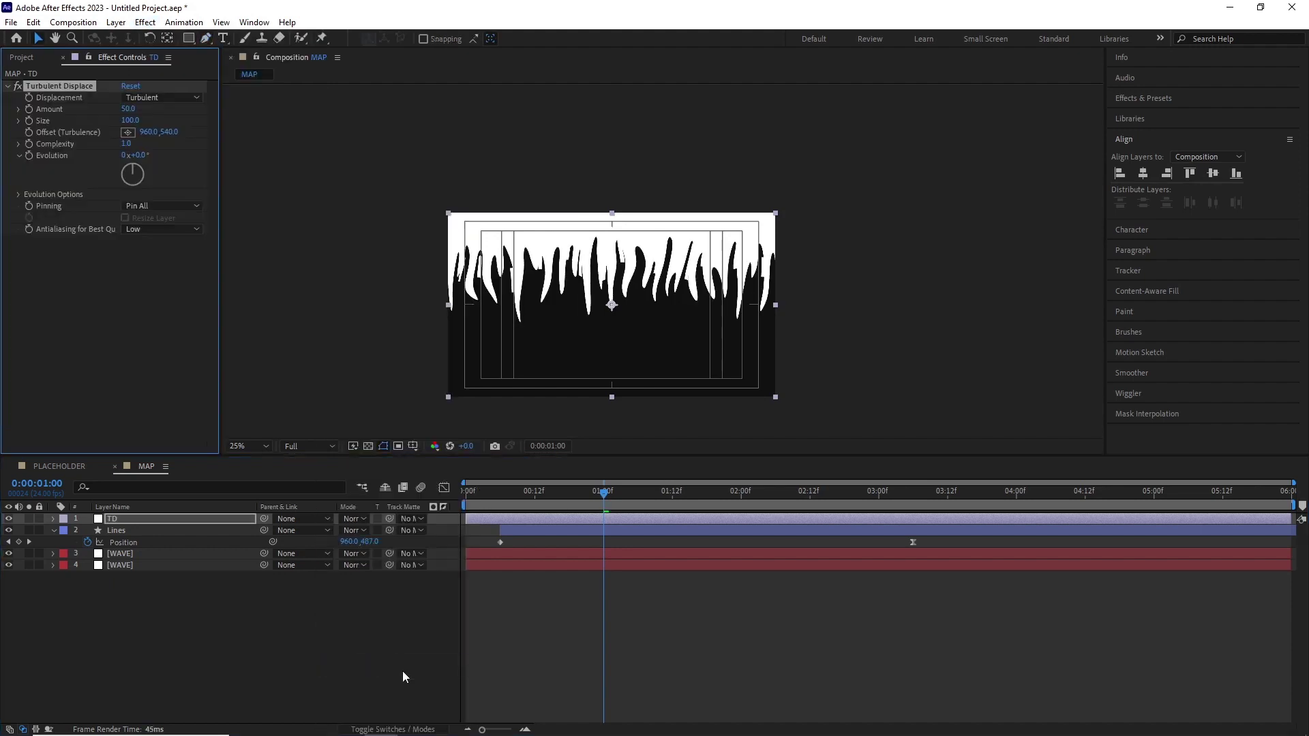
{"action": "left_click", "coordinate": [133, 119]}
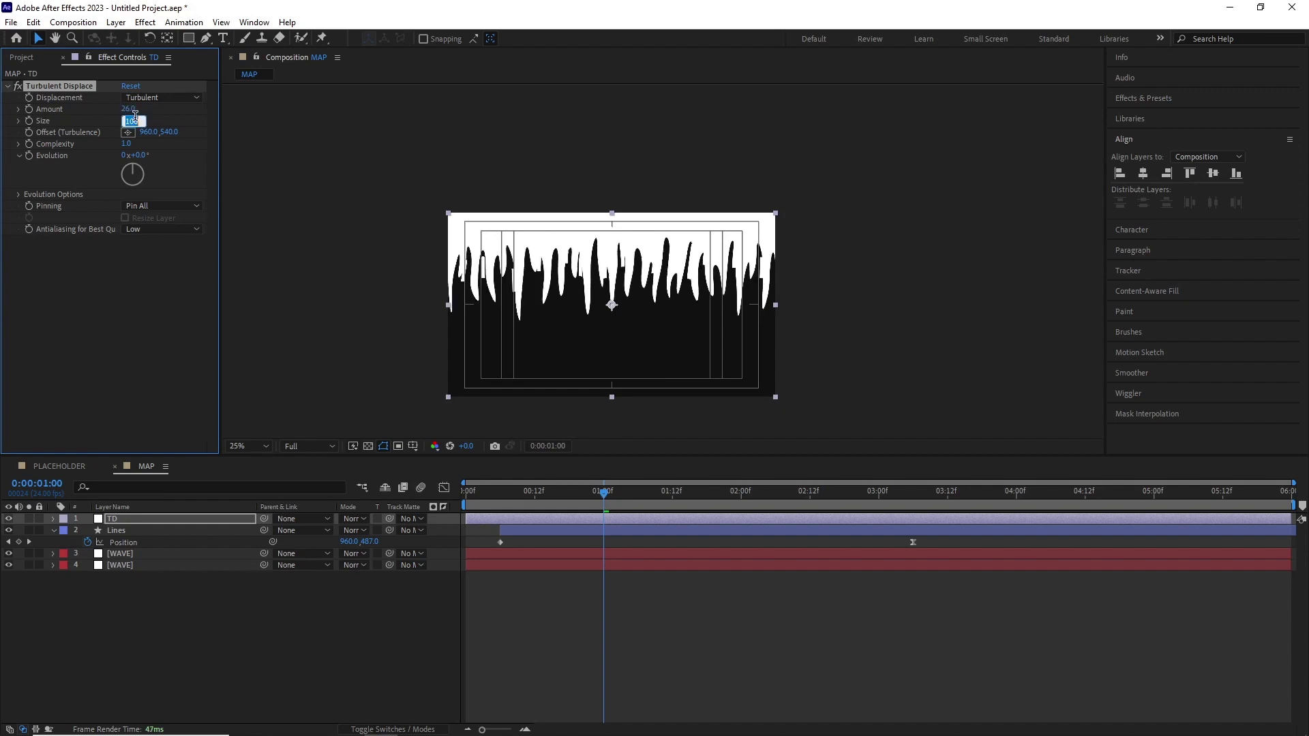
{"action": "key", "text": "Return"}
Give Turbulent Displace's Evolution a time*10 expression and scrub to check the motion.
{"action": "left_click_drag", "start_coordinate": [579, 497], "coordinate": [620, 506]}
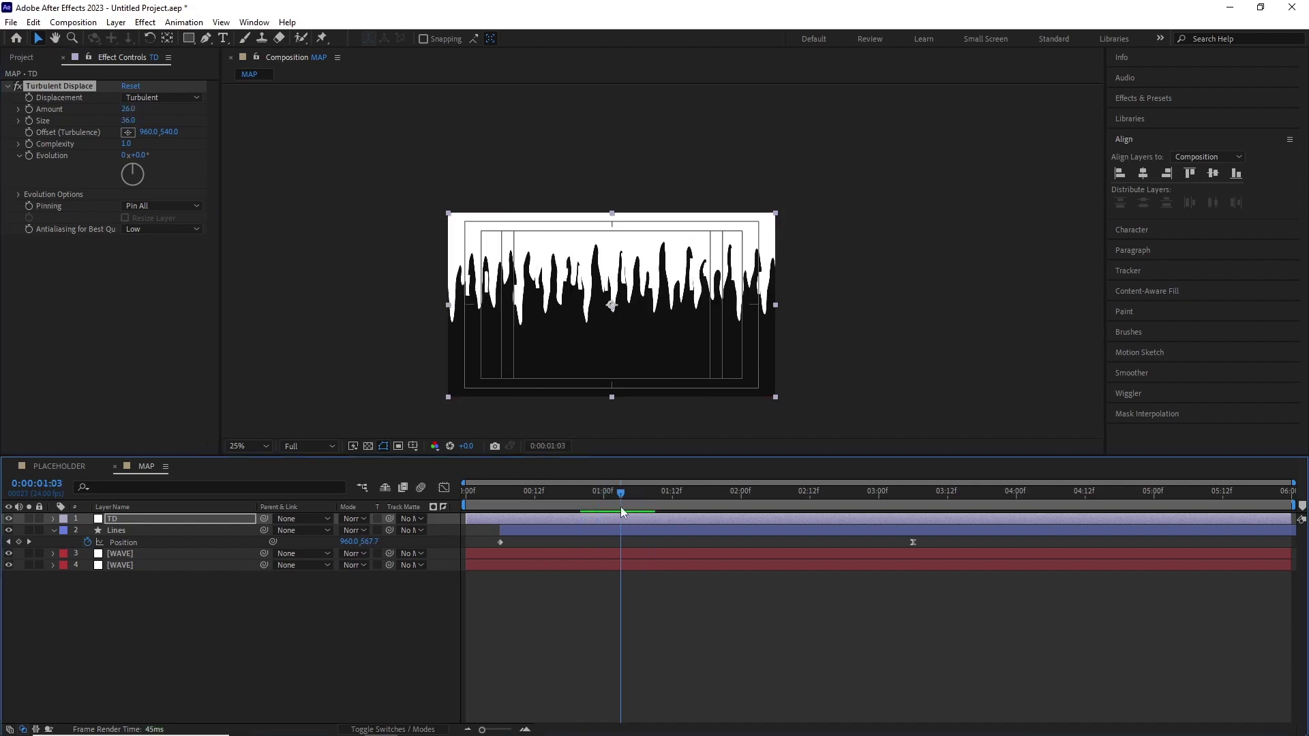
{"action": "left_click", "coordinate": [30, 156], "text": "alt"}
{"action": "type", "text": "time*"}
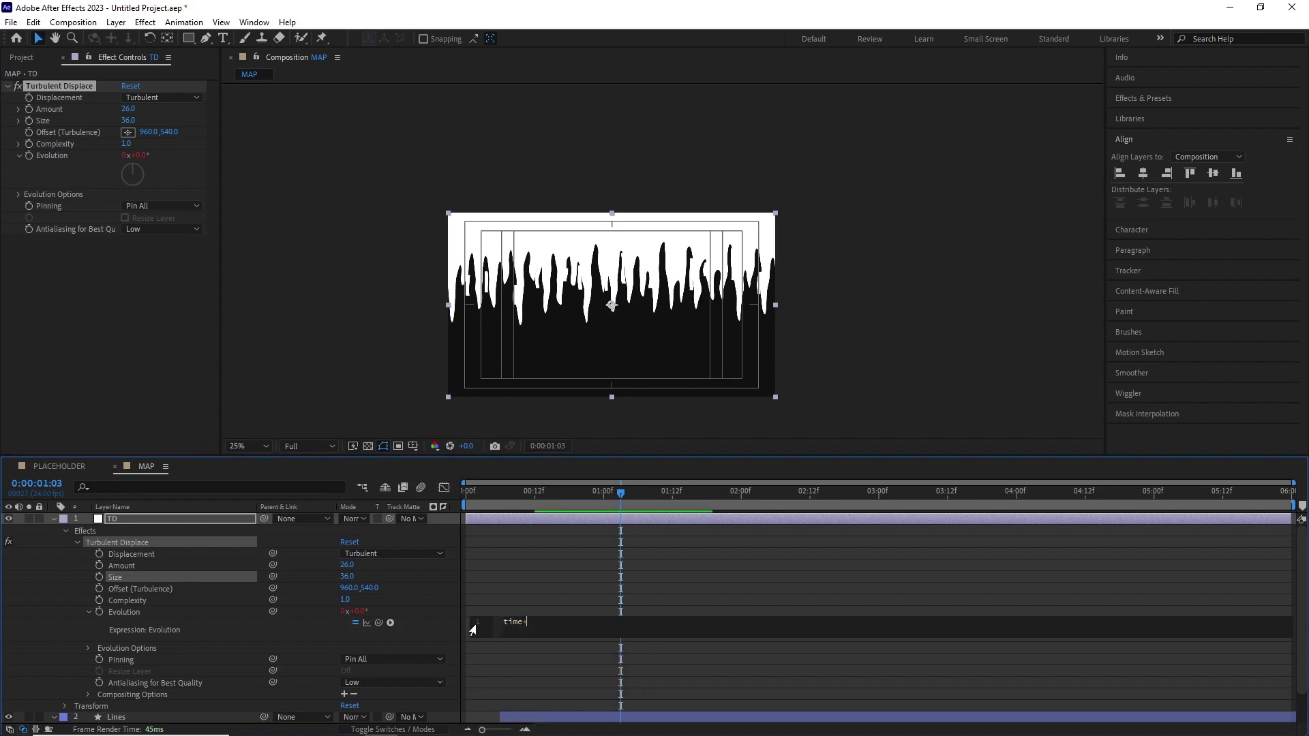
{"action": "left_click_drag", "start_coordinate": [535, 497], "coordinate": [455, 533]}
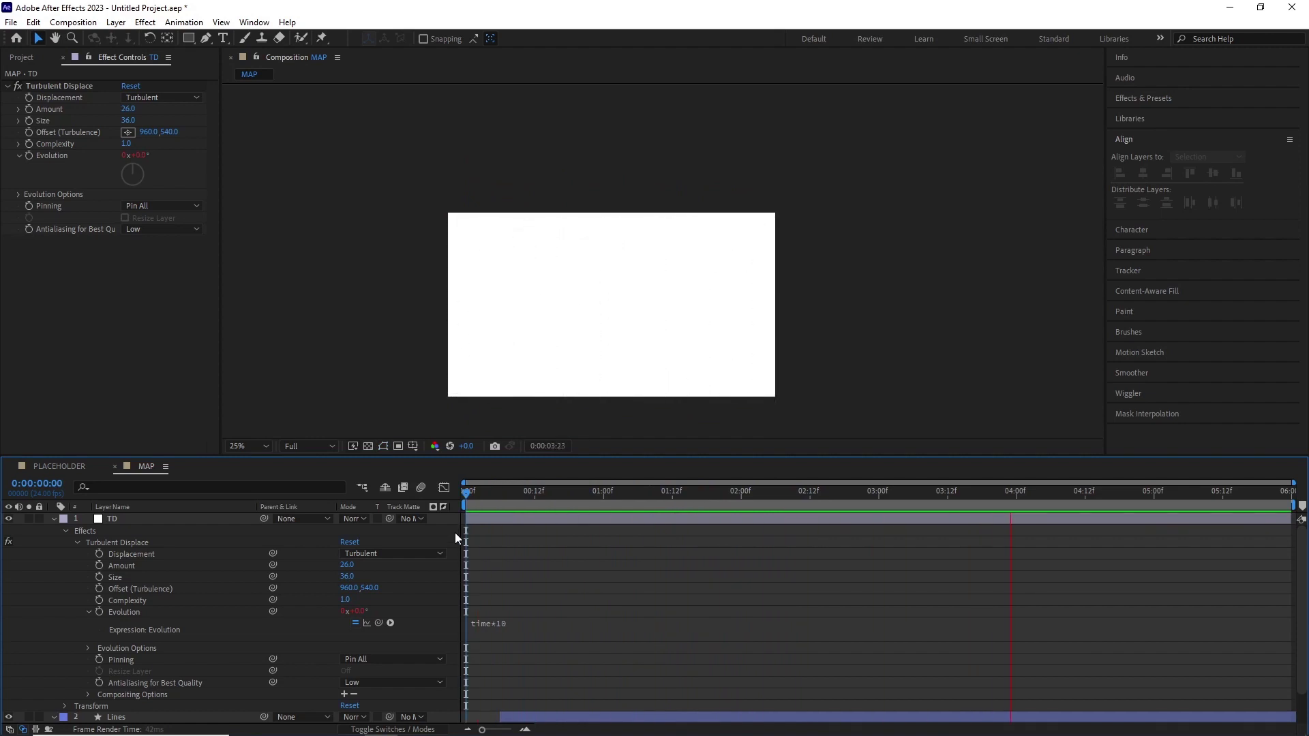
Add a new adjustment layer to MAP and rename it B & L.
{"action": "left_click", "coordinate": [116, 22]}
{"action": "mouse_move", "coordinate": [147, 37]}
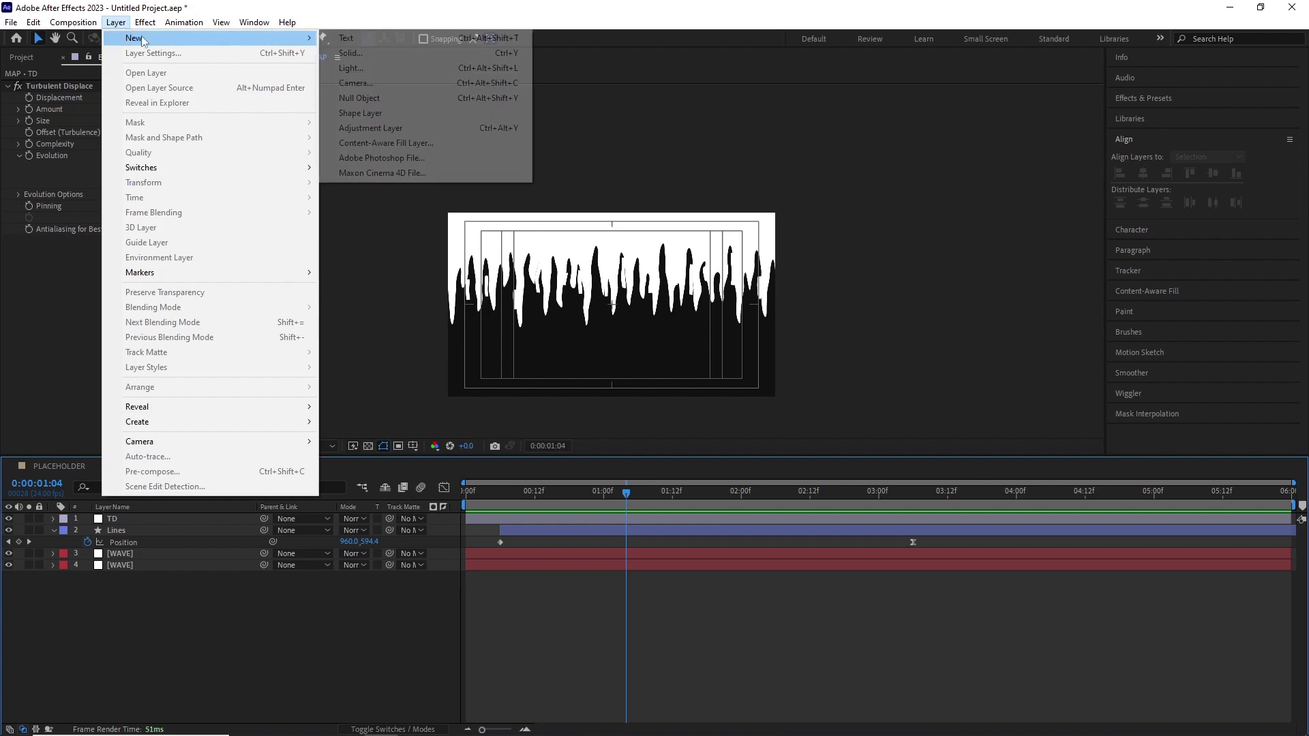
{"action": "left_click", "coordinate": [361, 129]}
{"action": "right_click", "coordinate": [200, 518]}
{"action": "left_click", "coordinate": [247, 479]}
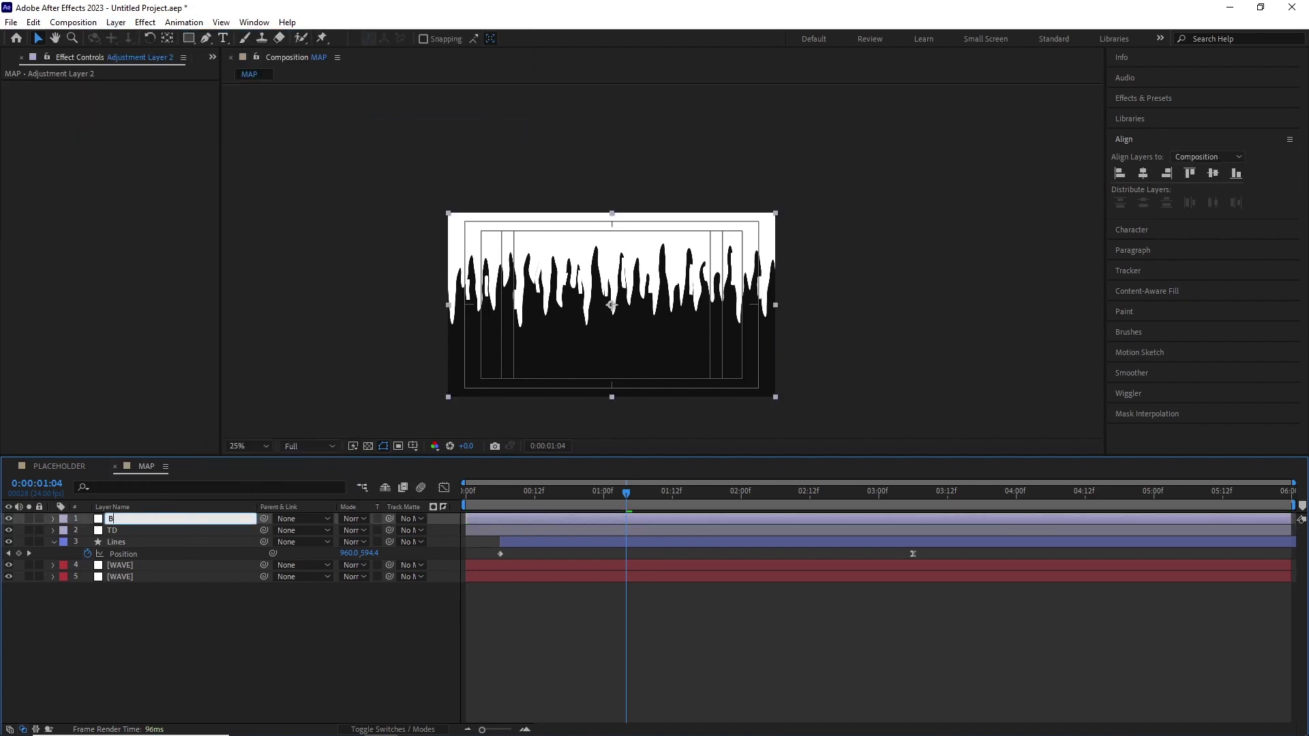
{"action": "key", "text": "Return"}
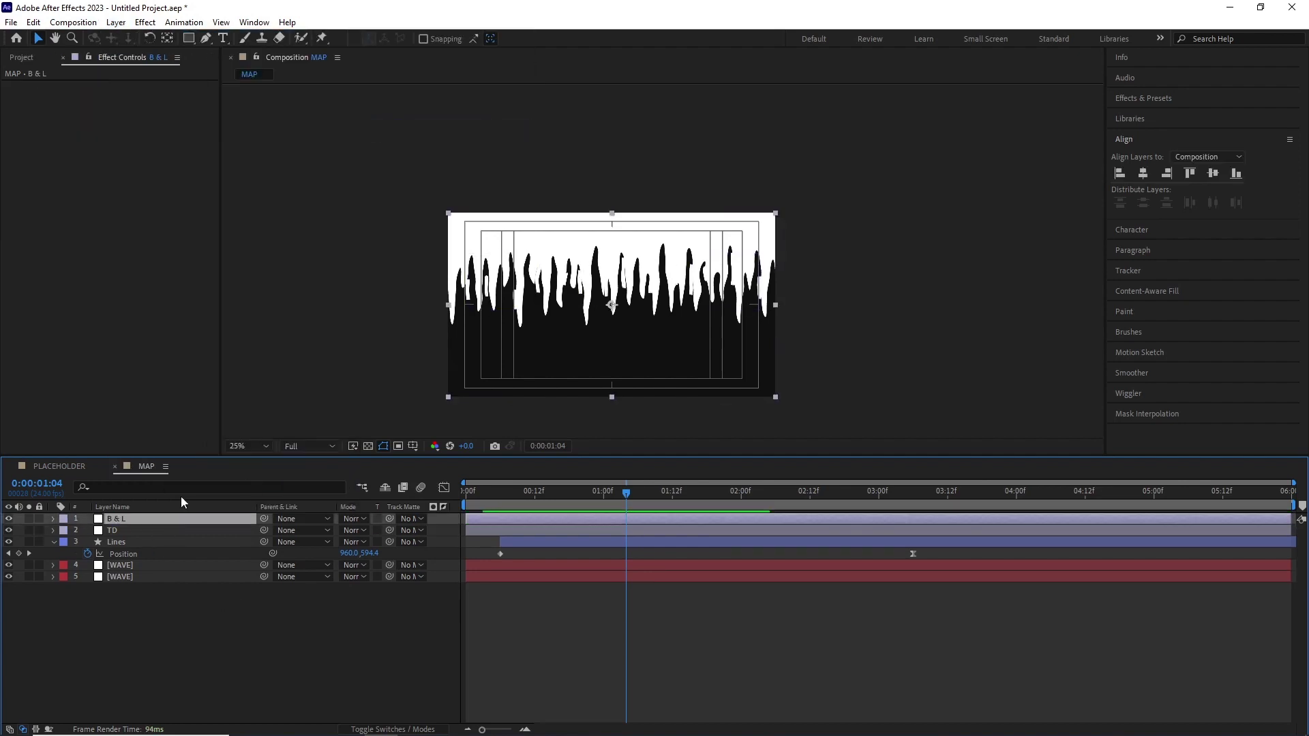
Apply Gaussian Blur to B & L with Blurriness 16.
{"action": "left_click", "coordinate": [145, 22]}
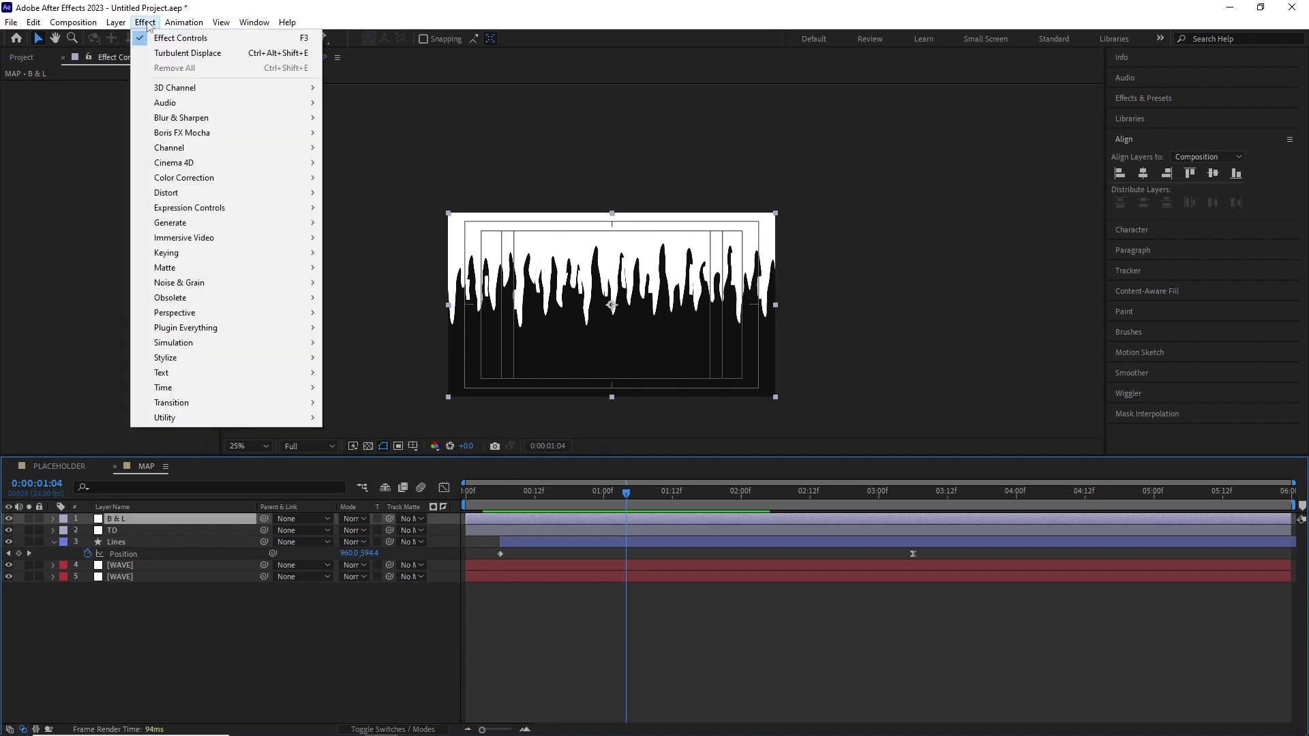
{"action": "mouse_move", "coordinate": [300, 118]}
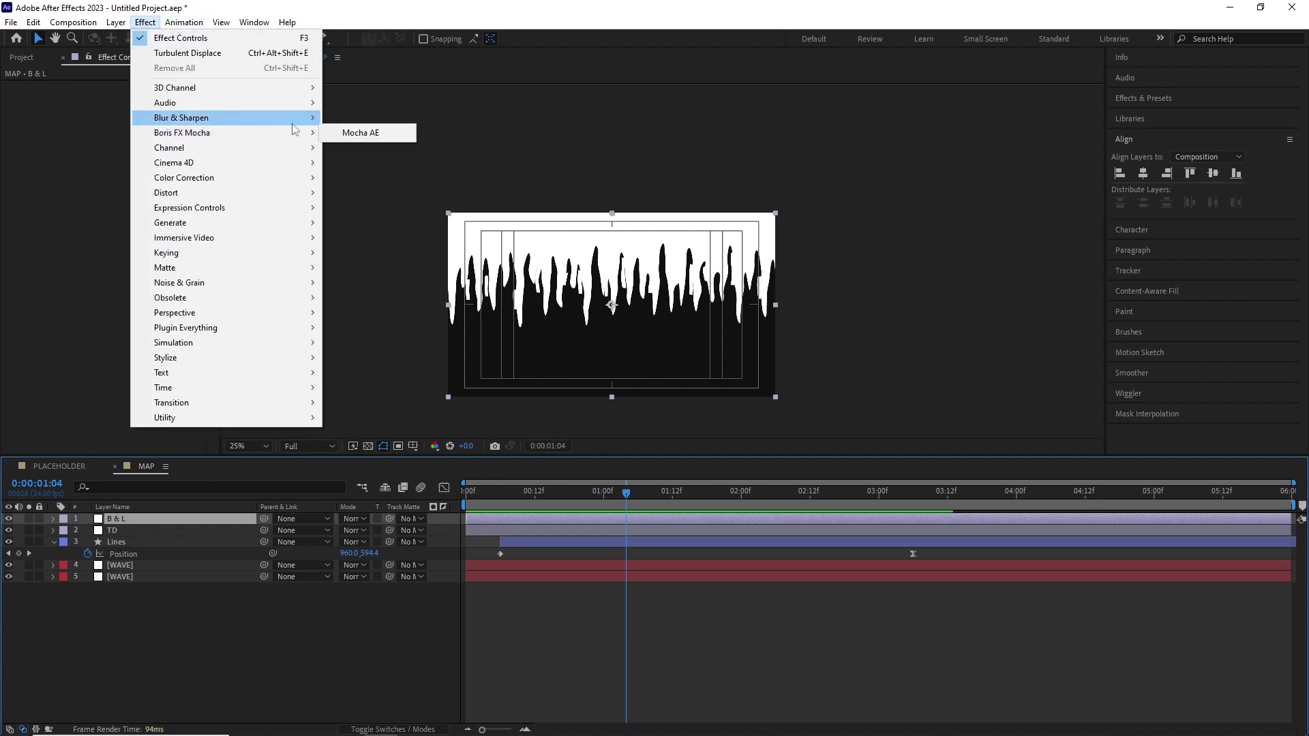
{"action": "left_click", "coordinate": [367, 282]}
{"action": "key", "text": "period"}
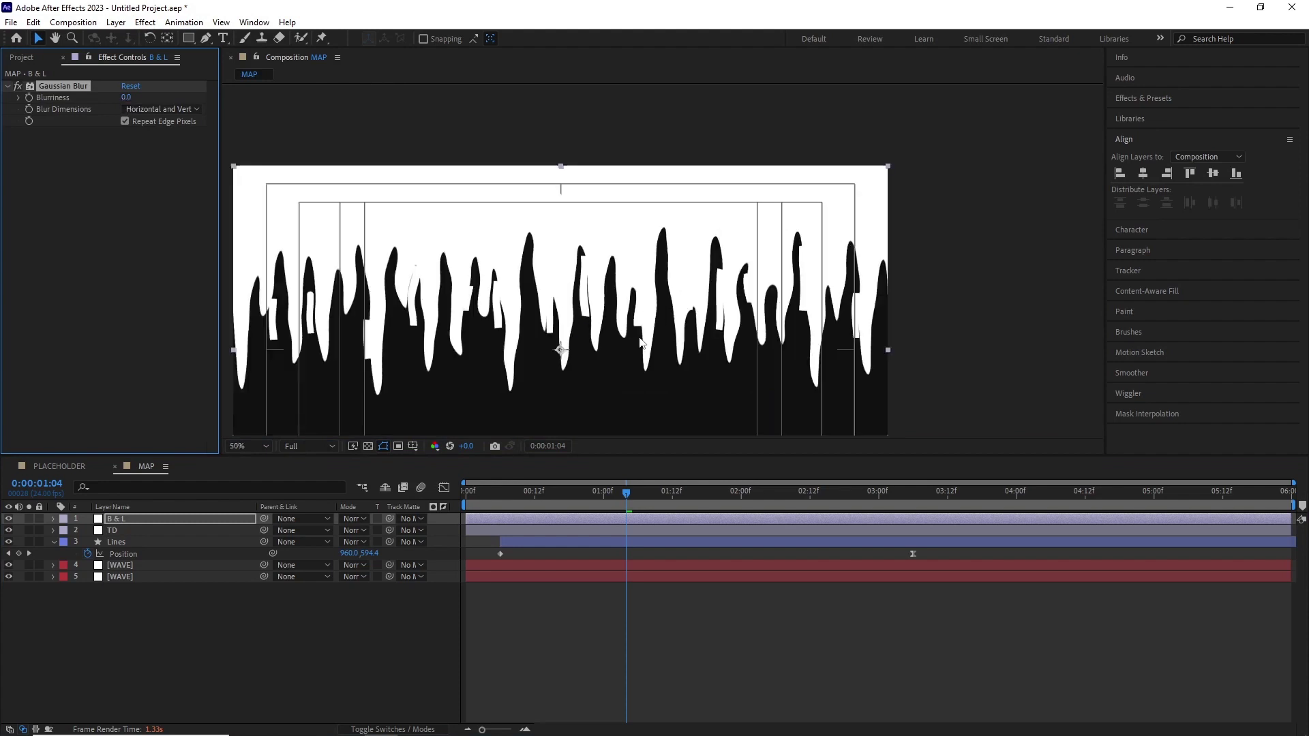
{"action": "key", "text": "Page_Down"}
{"action": "key", "text": "Page_Down"}
{"action": "key", "text": "Page_Down"}
{"action": "key", "text": "Page_Down"}
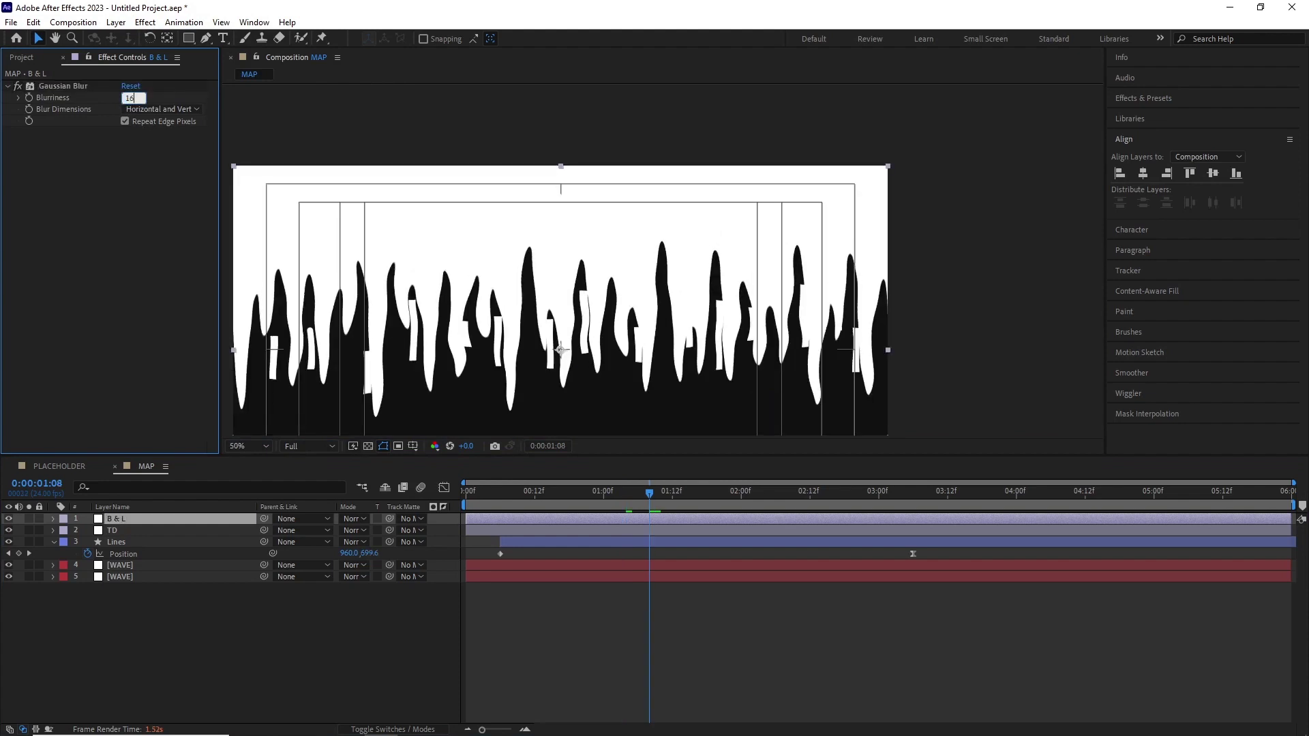
{"action": "left_click", "coordinate": [130, 97]}
{"action": "type", "text": "16"}
{"action": "key", "text": "Return"}
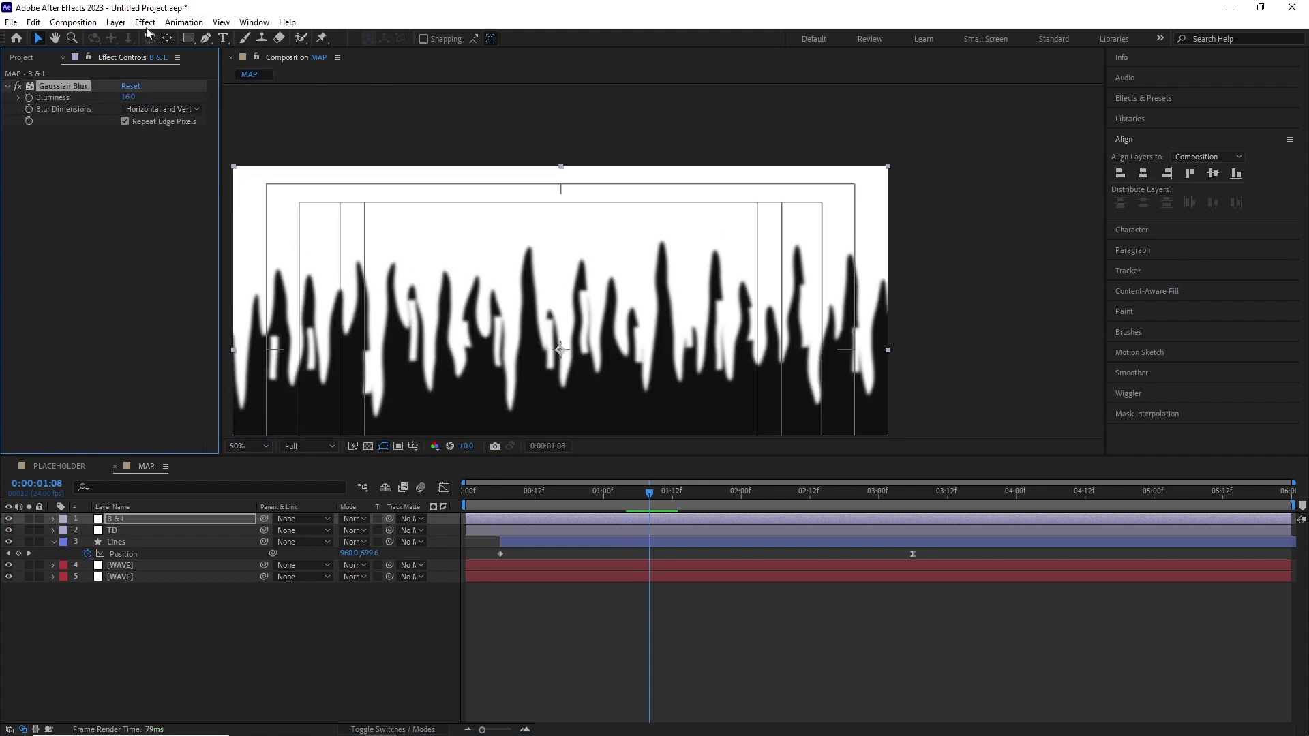
Add Levels on the Alpha channel, raising Input Black to about 45.
{"action": "left_click", "coordinate": [145, 22]}
{"action": "mouse_move", "coordinate": [248, 178]}
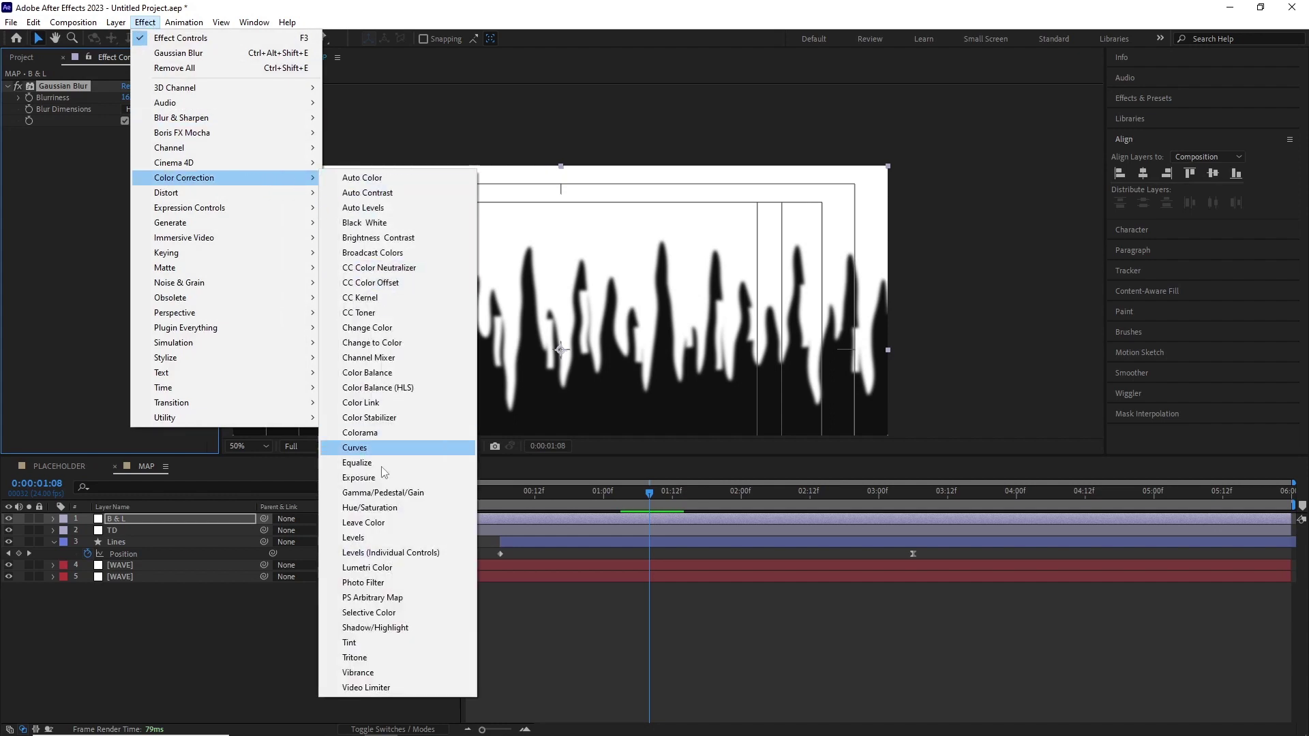
{"action": "left_click", "coordinate": [361, 538]}
{"action": "left_click", "coordinate": [179, 144]}
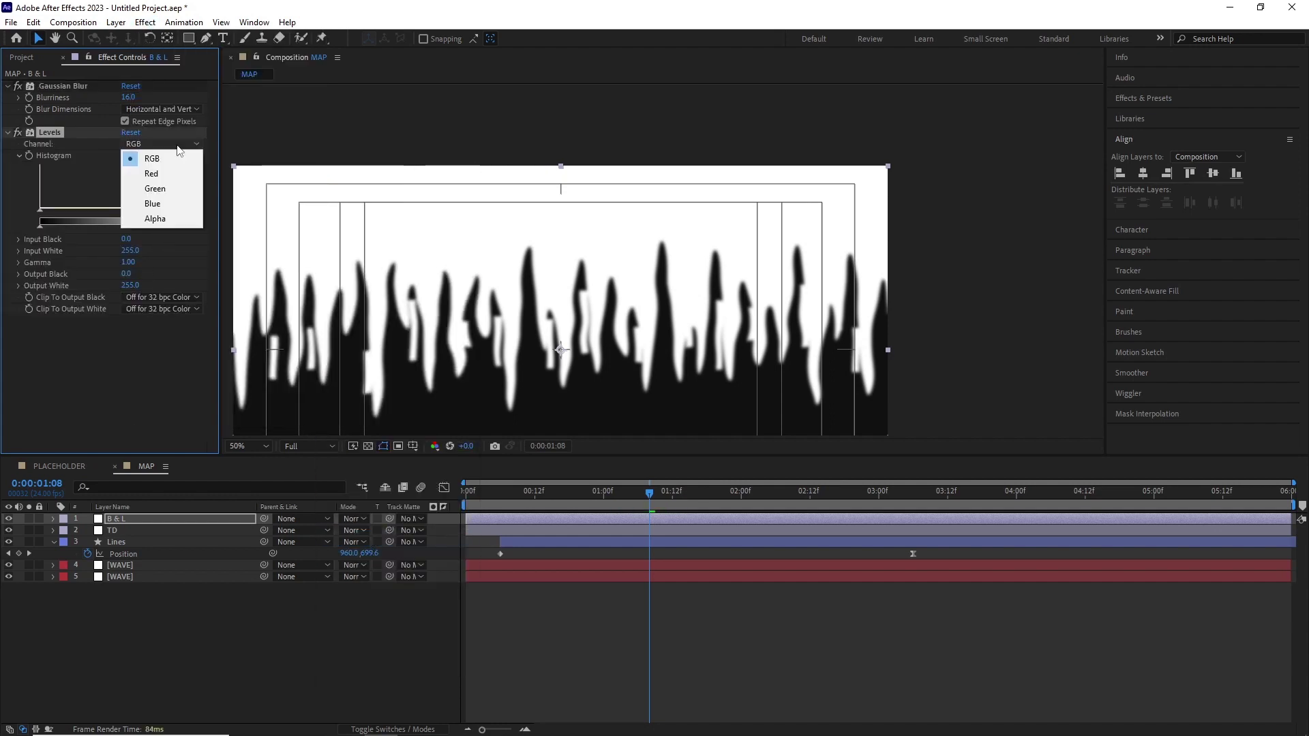
{"action": "left_click", "coordinate": [155, 218]}
{"action": "left_click_drag", "start_coordinate": [126, 239], "coordinate": [100, 245]}
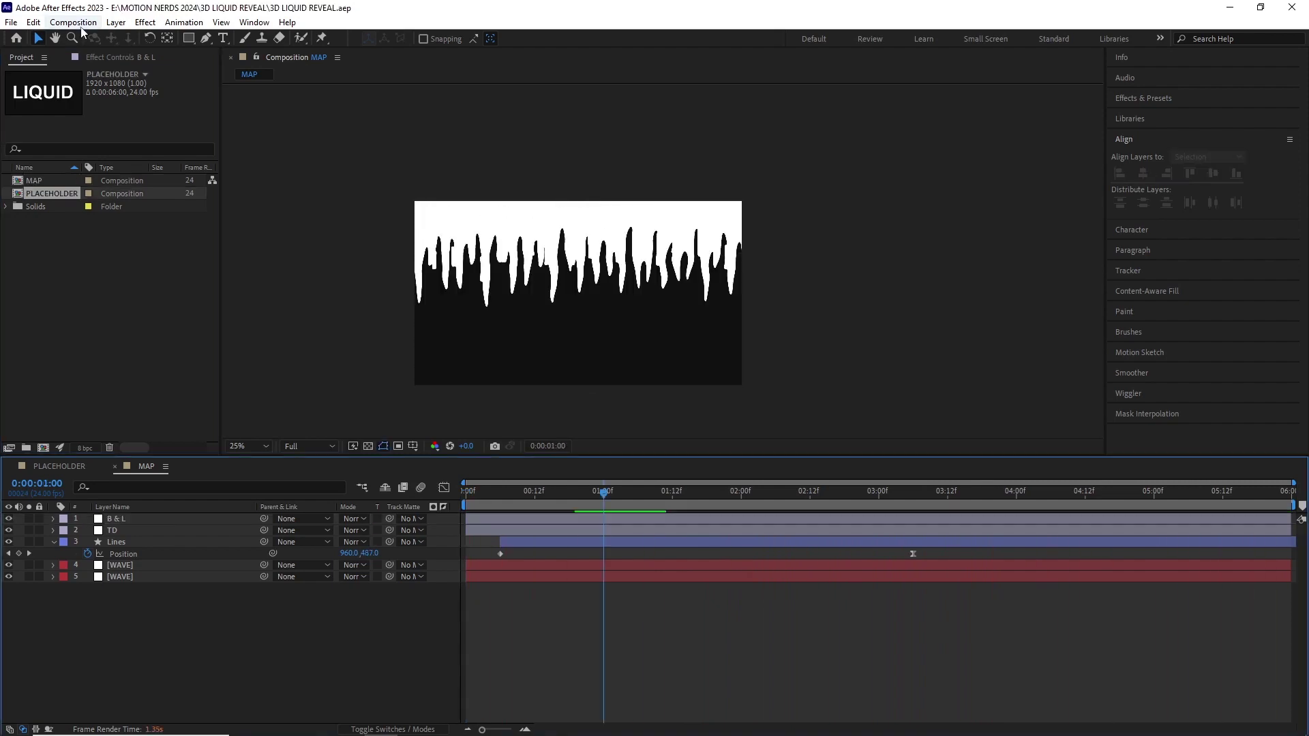
Create a new composition named BASIC REVEAL.
{"action": "left_click", "coordinate": [73, 22]}
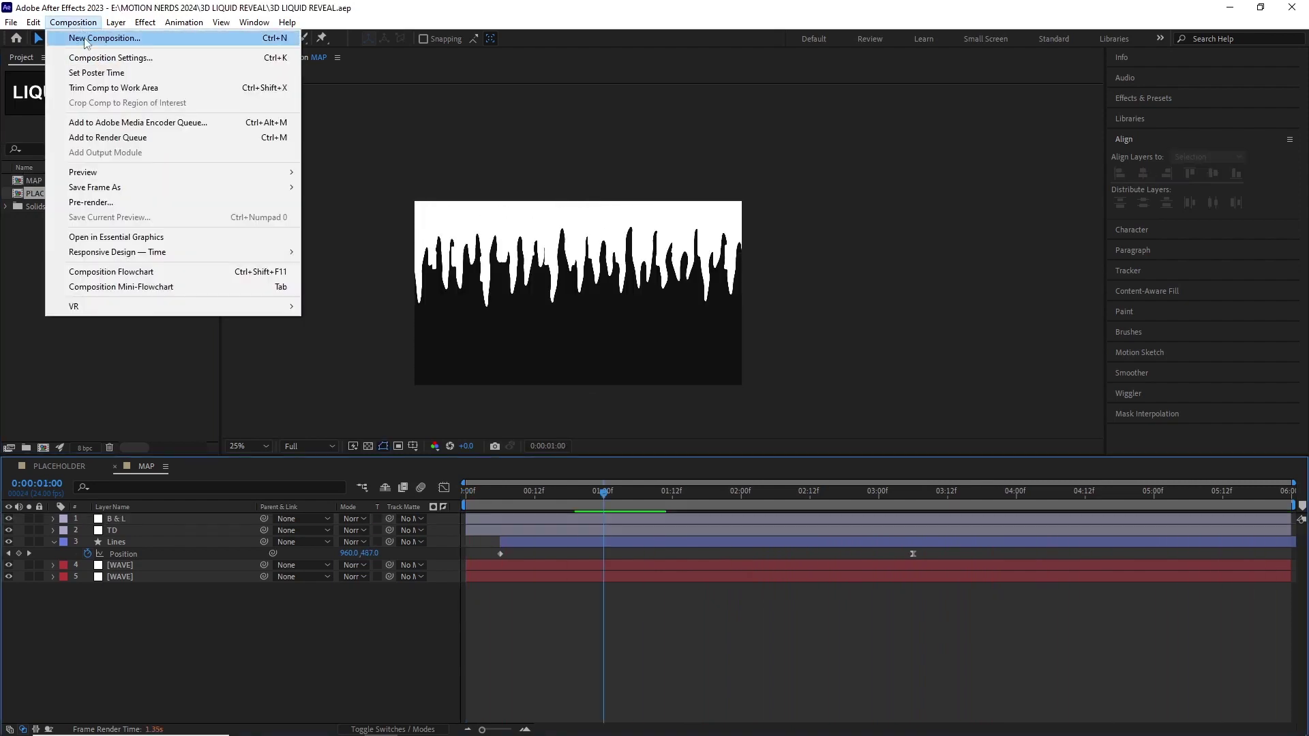
{"action": "left_click", "coordinate": [82, 34]}
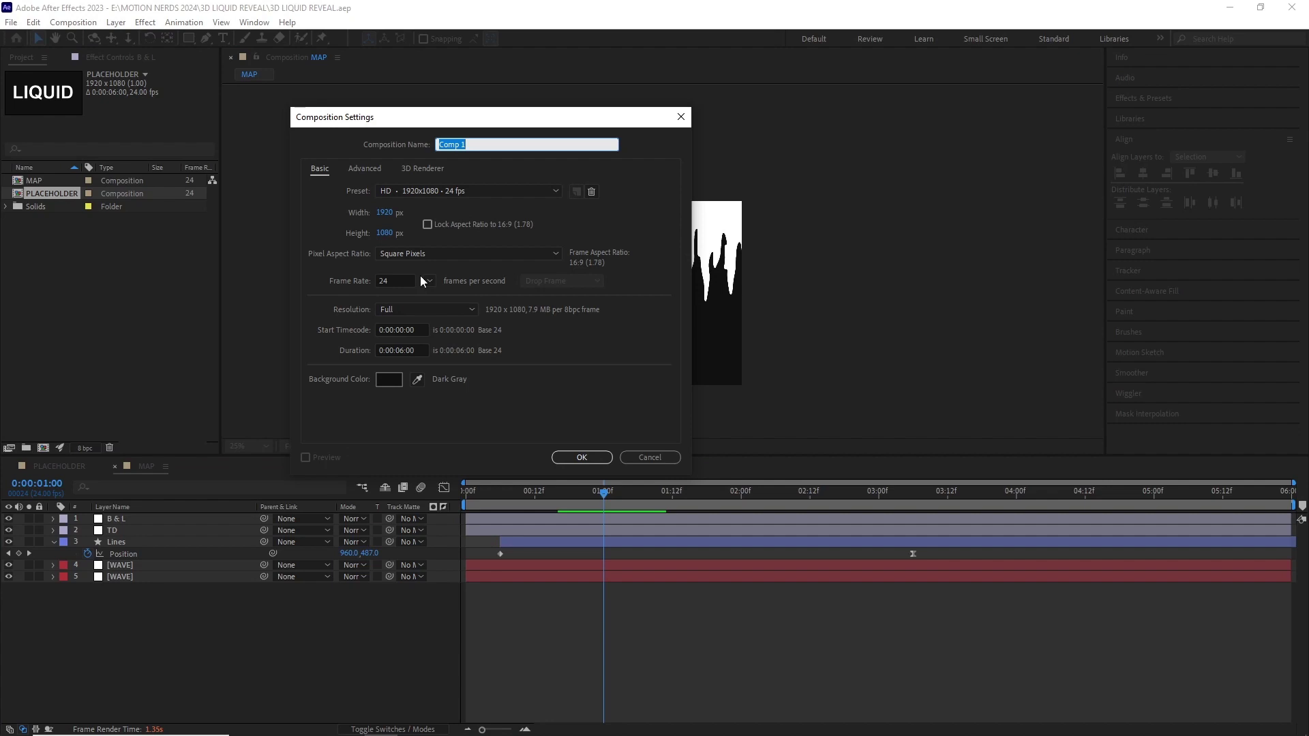
{"action": "type", "text": "BASIC REVEAL"}
{"action": "key", "text": "Return"}
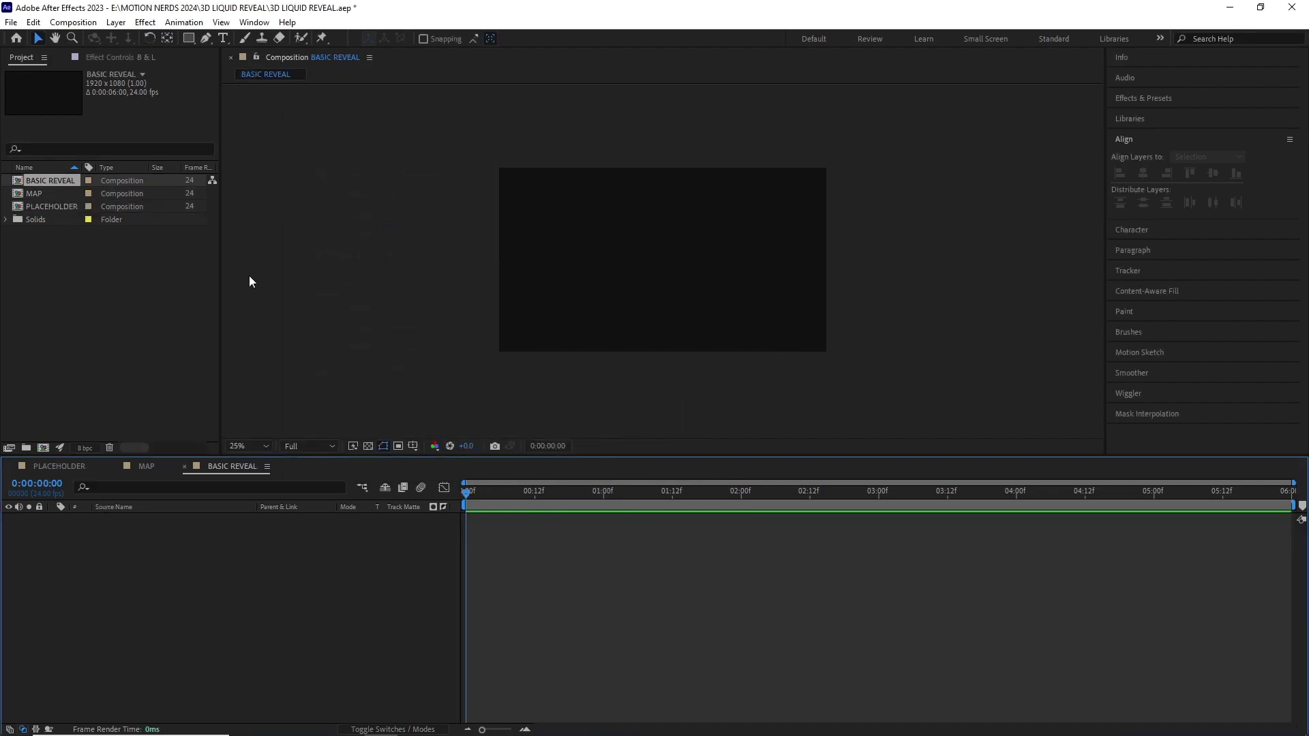
Bring in MAP and PLACEHOLDER, set MAP as PLACEHOLDER's track matte, and preview.
{"action": "left_click_drag", "start_coordinate": [38, 194], "coordinate": [161, 543]}
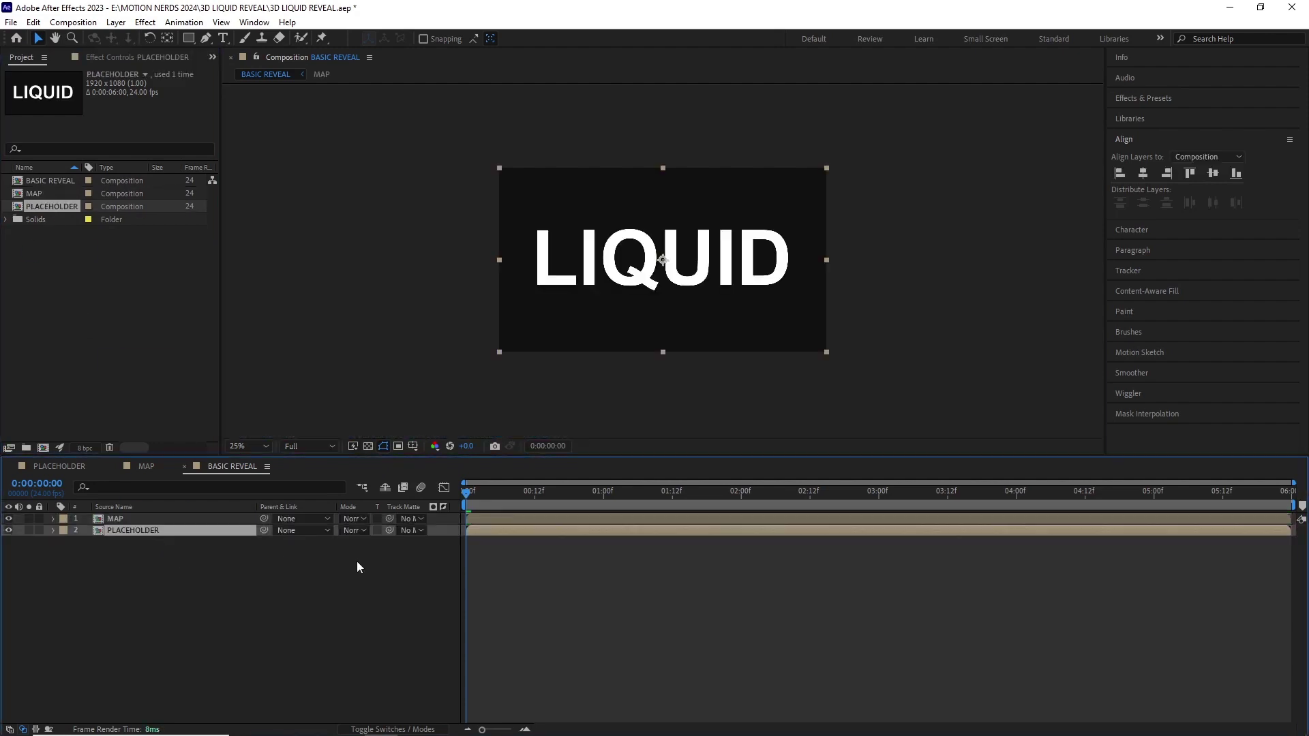
{"action": "left_click", "coordinate": [416, 531]}
{"action": "left_click", "coordinate": [412, 563]}
{"action": "left_click", "coordinate": [504, 498]}
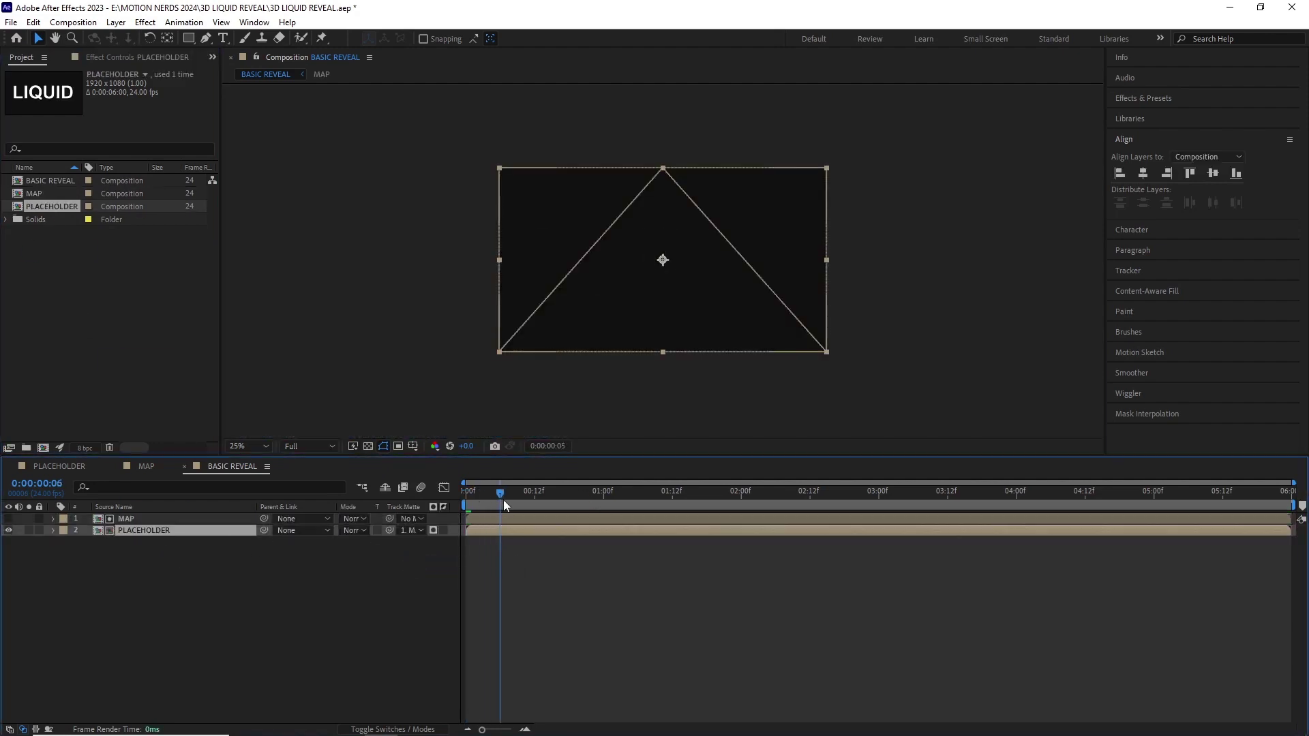
{"action": "left_click_drag", "start_coordinate": [503, 498], "coordinate": [456, 493]}
{"action": "key", "text": "space"}
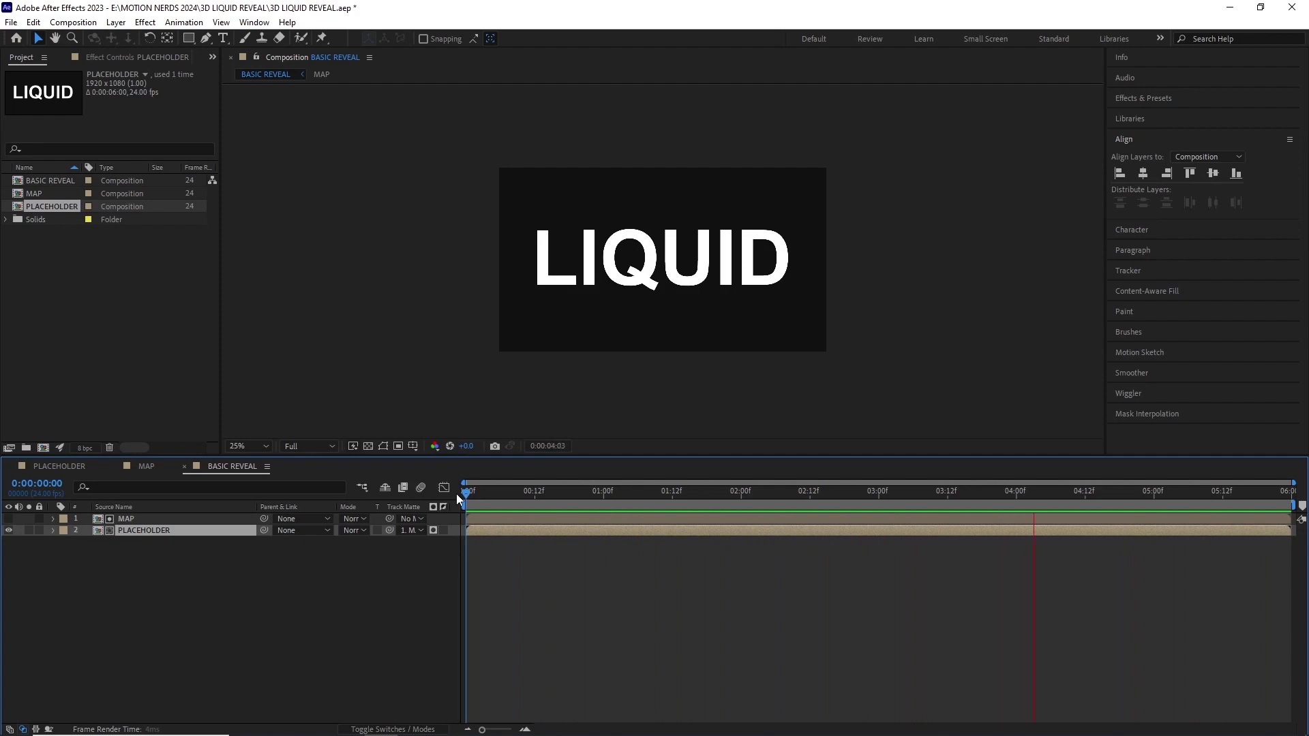
Create a FINAL REVEAL composition containing the BASIC REVEAL comp.
{"action": "key", "text": "space"}
{"action": "left_click", "coordinate": [73, 21]}
{"action": "left_click", "coordinate": [89, 36]}
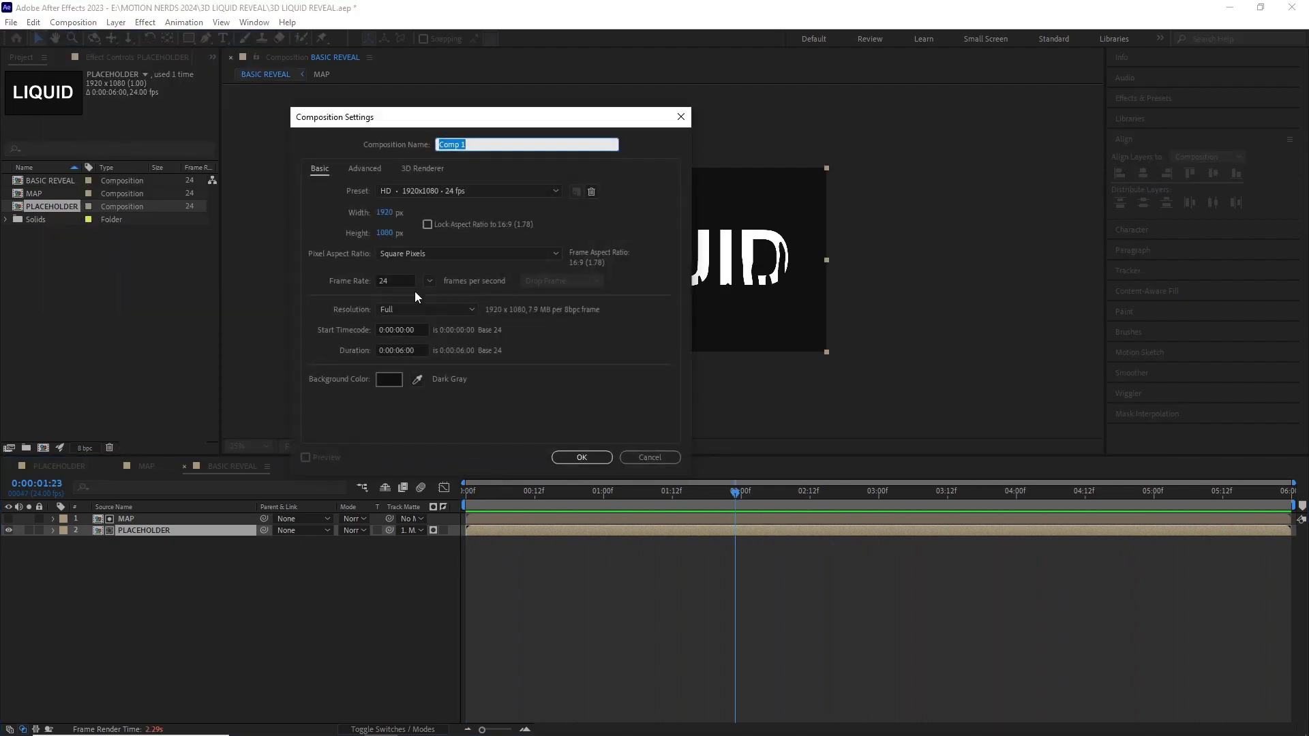
{"action": "type", "text": "FINAL REVEAL"}
{"action": "key", "text": "Return"}
{"action": "left_click_drag", "start_coordinate": [39, 181], "coordinate": [116, 536]}
Duplicate the BASIC REVEAL layer and offset the top copy to start a few frames later.
{"action": "left_click_drag", "start_coordinate": [485, 502], "coordinate": [649, 504]}
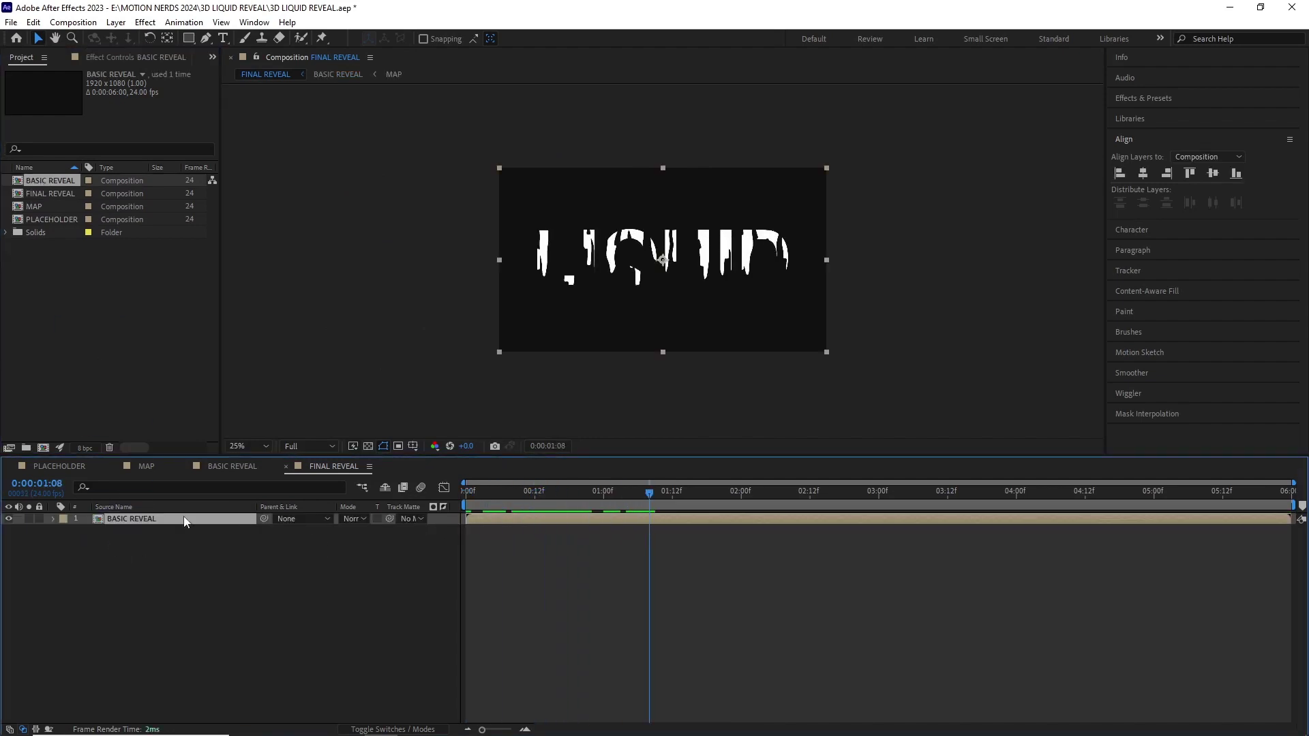
{"action": "key", "text": "ctrl+d"}
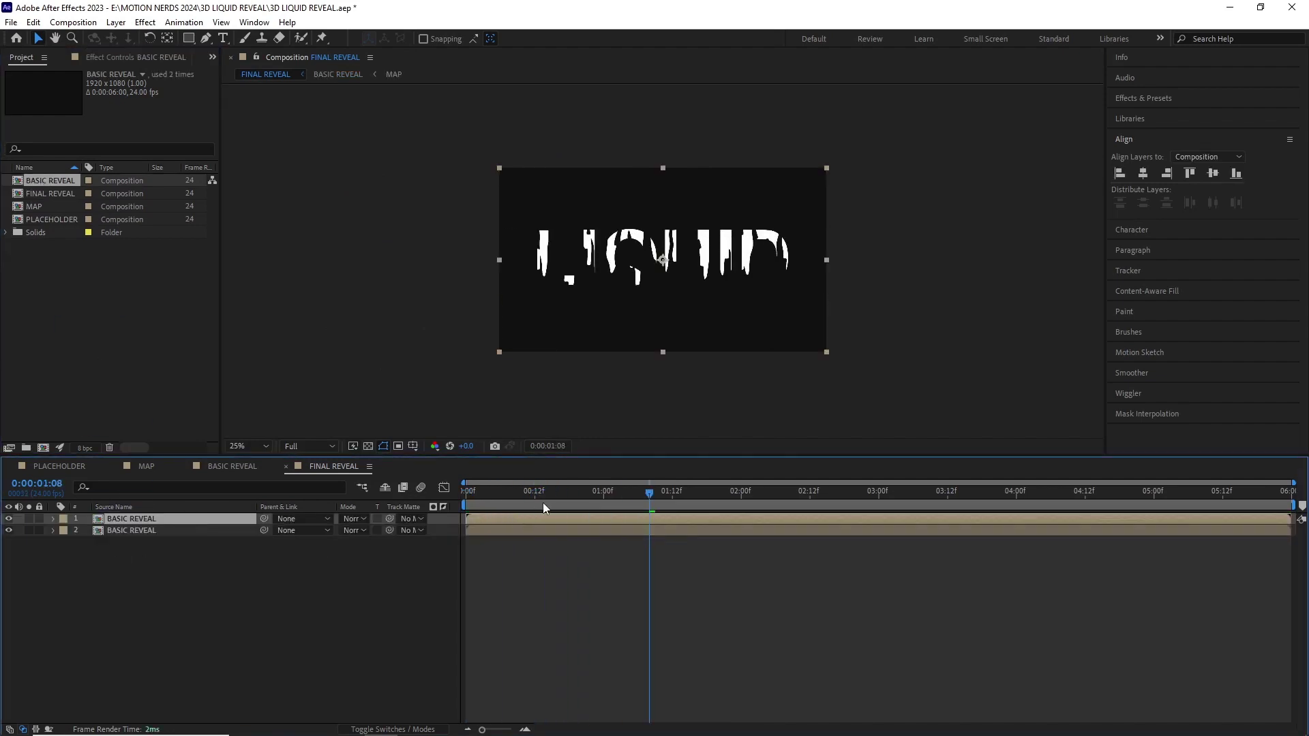
{"action": "left_click_drag", "start_coordinate": [539, 520], "coordinate": [590, 526]}
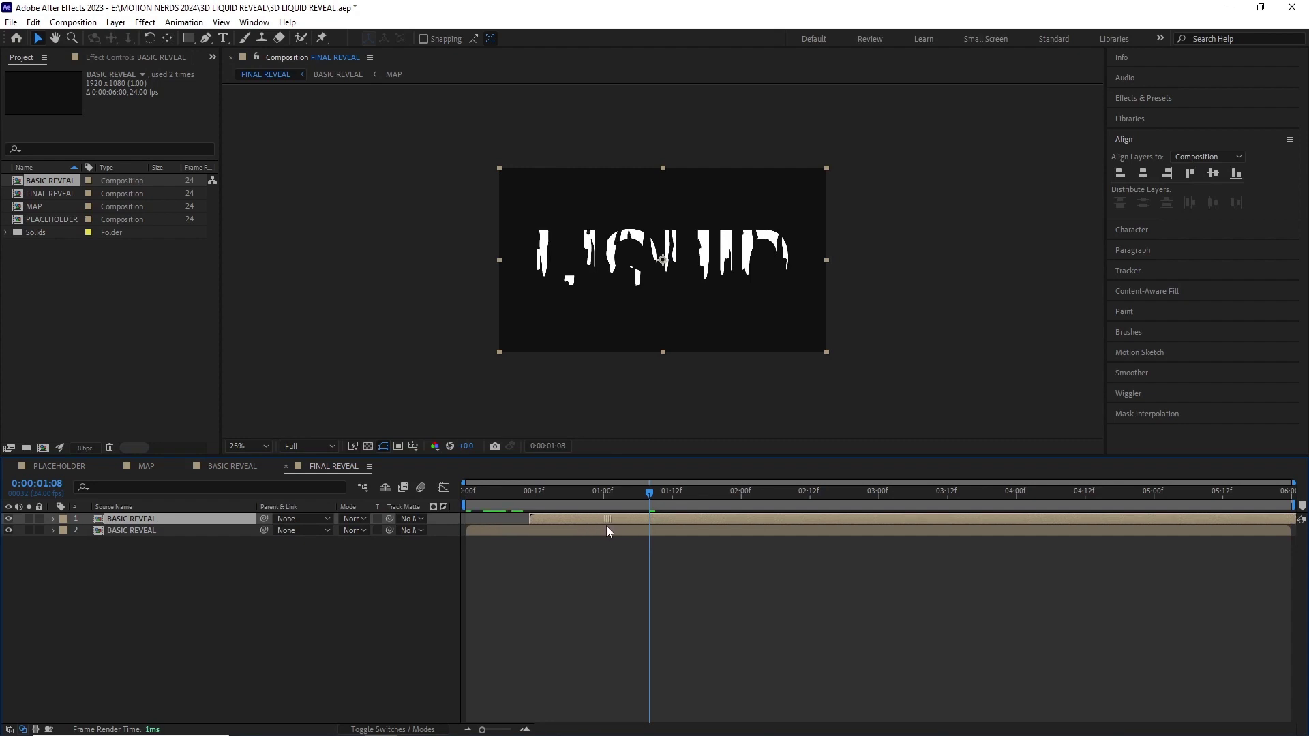
{"action": "left_click_drag", "start_coordinate": [661, 502], "coordinate": [718, 505]}
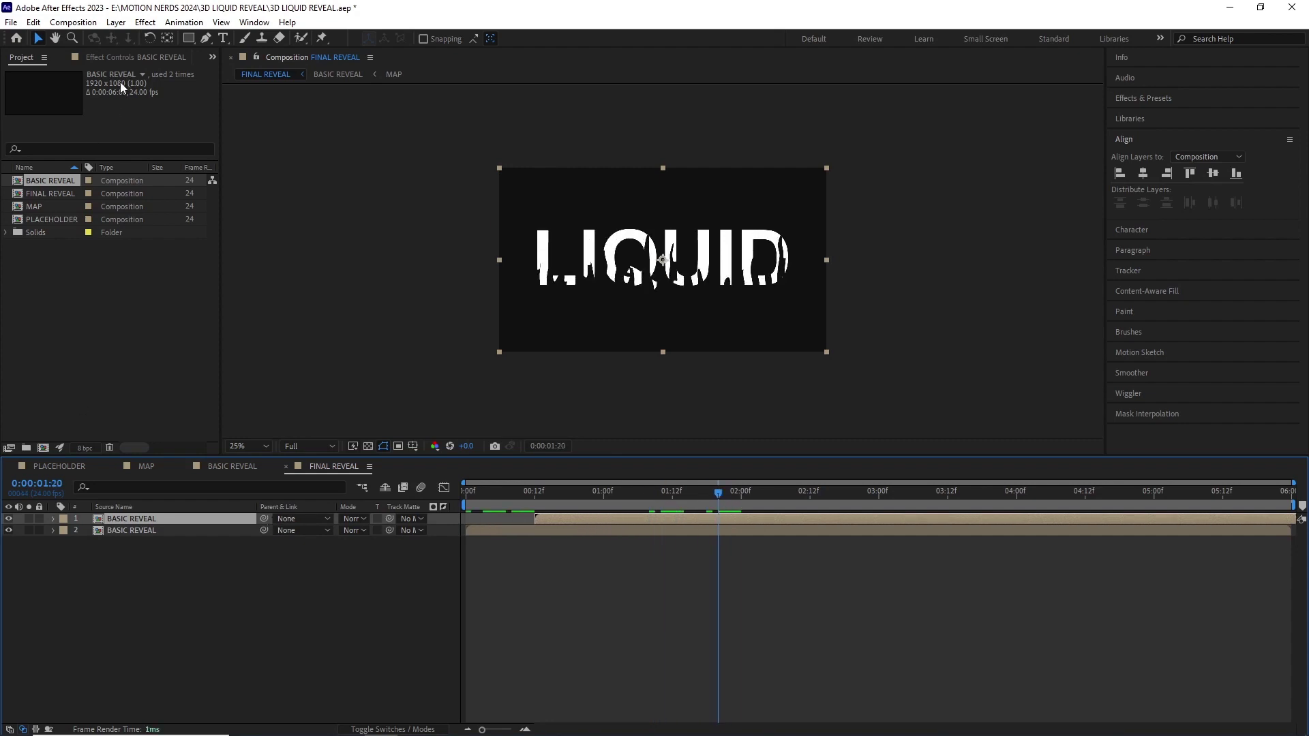
Apply a Drop Shadow effect to the top BASIC REVEAL layer.
{"action": "left_click", "coordinate": [145, 21]}
{"action": "mouse_move", "coordinate": [273, 313]}
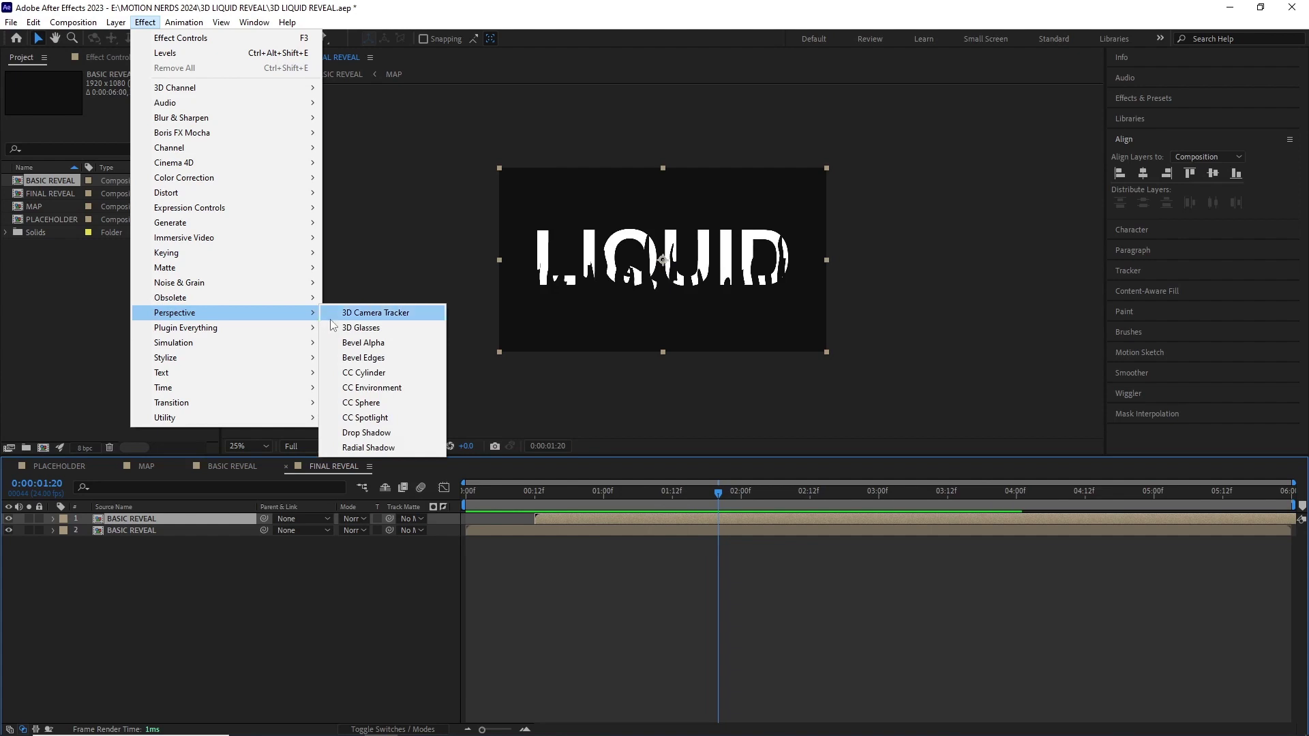
{"action": "left_click", "coordinate": [366, 434]}
{"action": "scroll", "coordinate": [641, 321], "scroll_direction": "up", "scroll_amount": 4}
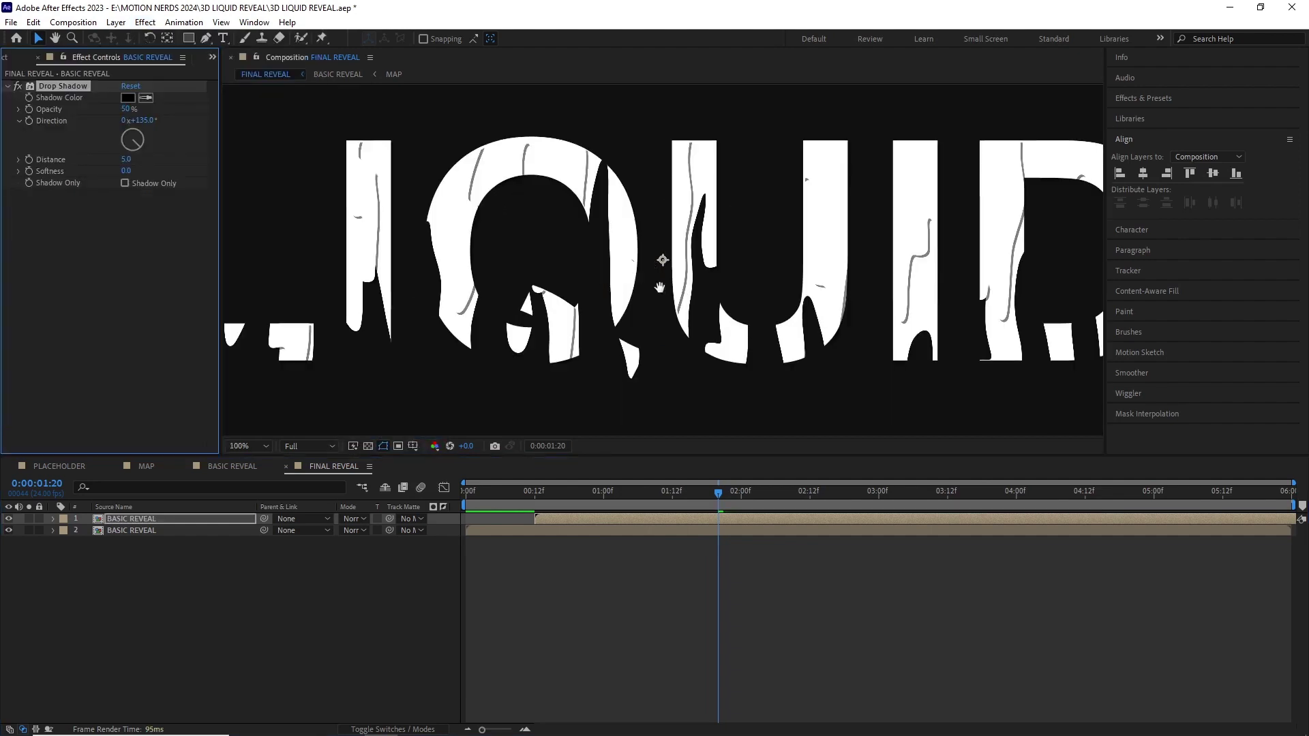
{"action": "key", "text": "v"}
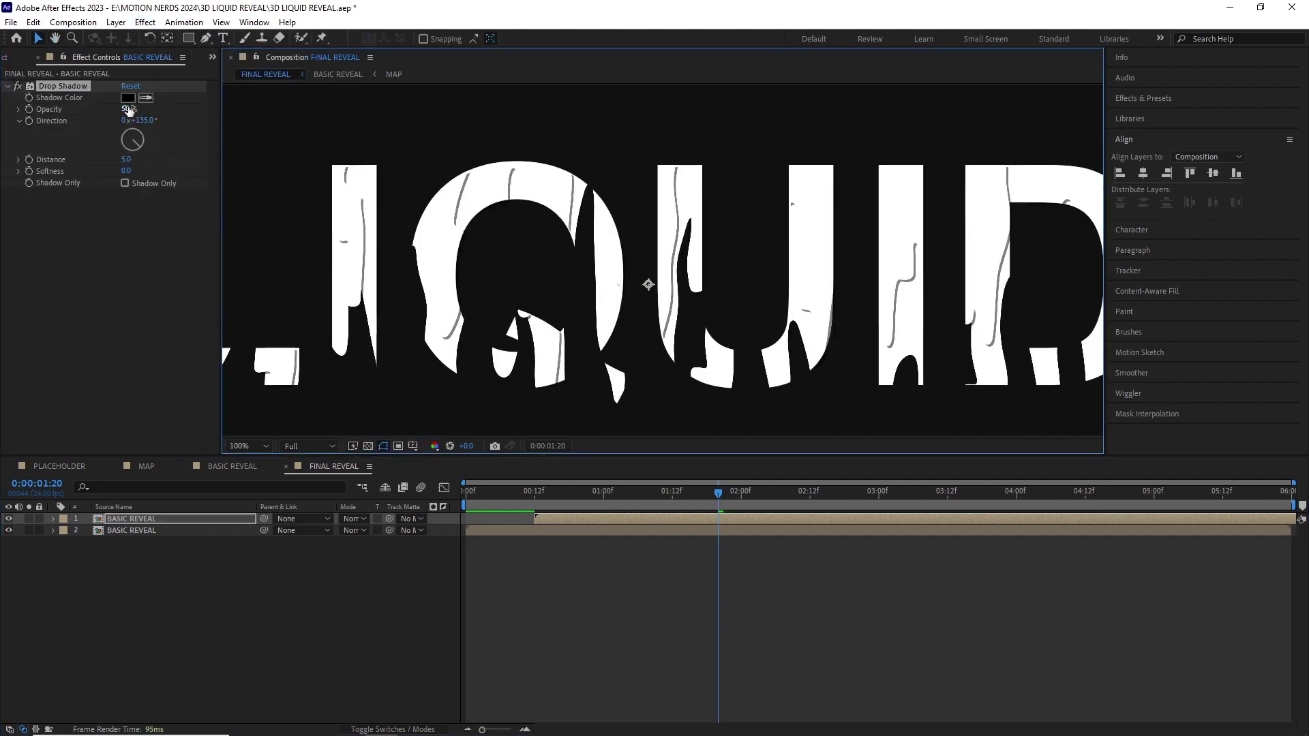
Set the shadow to 100% opacity, 180° direction, distance 14 and softness 16.
{"action": "left_click_drag", "start_coordinate": [128, 109], "coordinate": [201, 107]}
{"action": "left_click", "coordinate": [144, 120]}
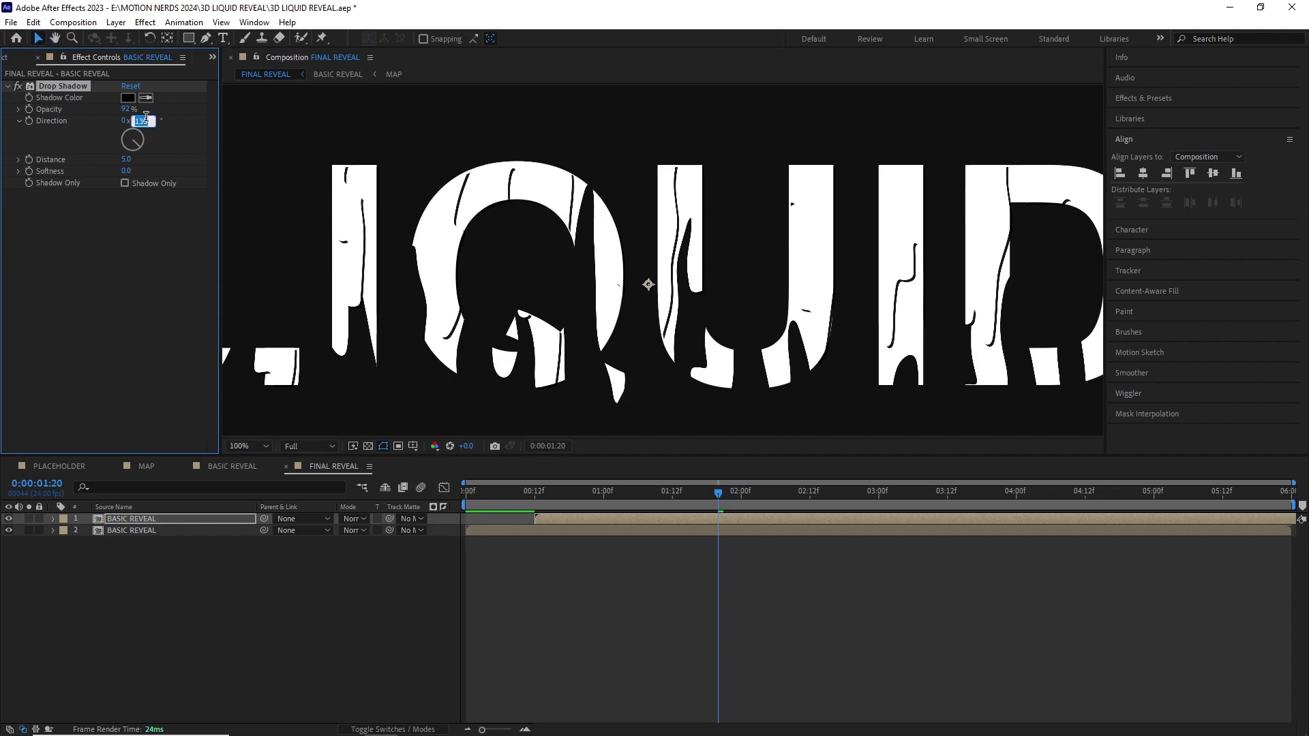
{"action": "type", "text": "180"}
{"action": "key", "text": "Return"}
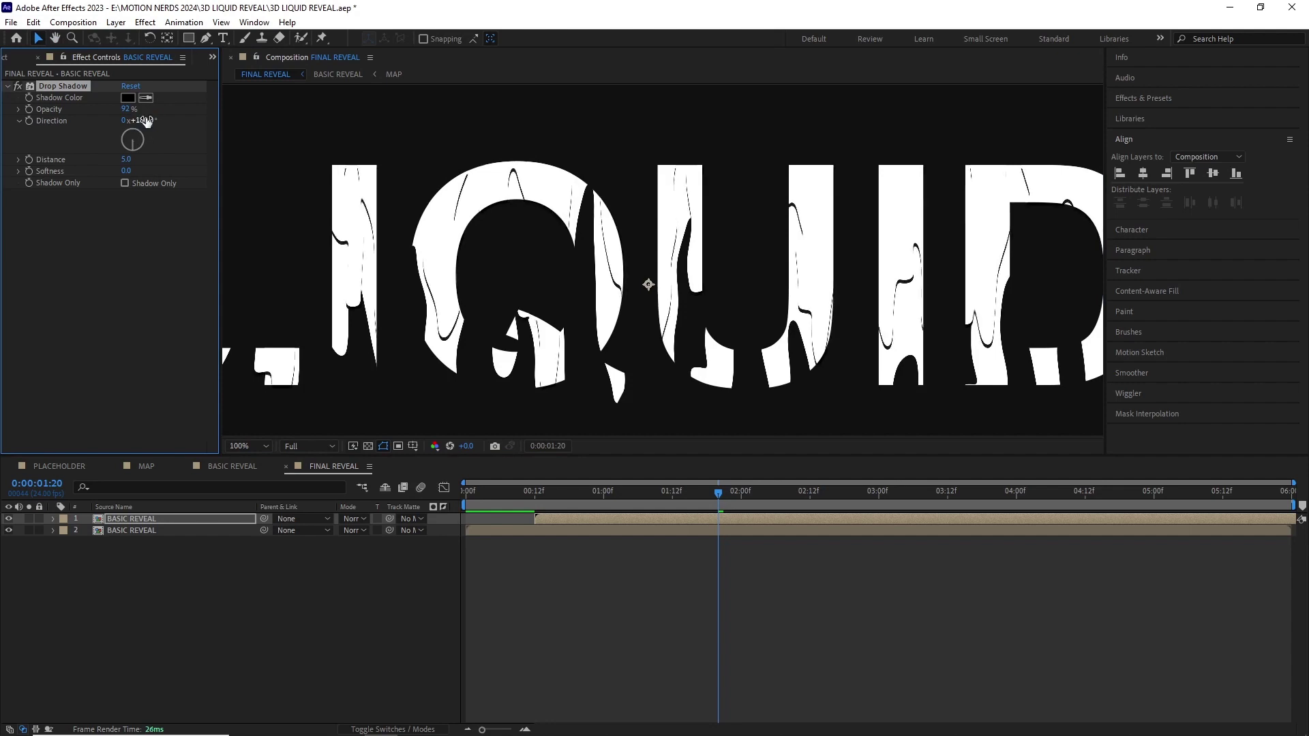
{"action": "left_click_drag", "start_coordinate": [128, 107], "coordinate": [134, 108]}
{"action": "key", "text": "Return"}
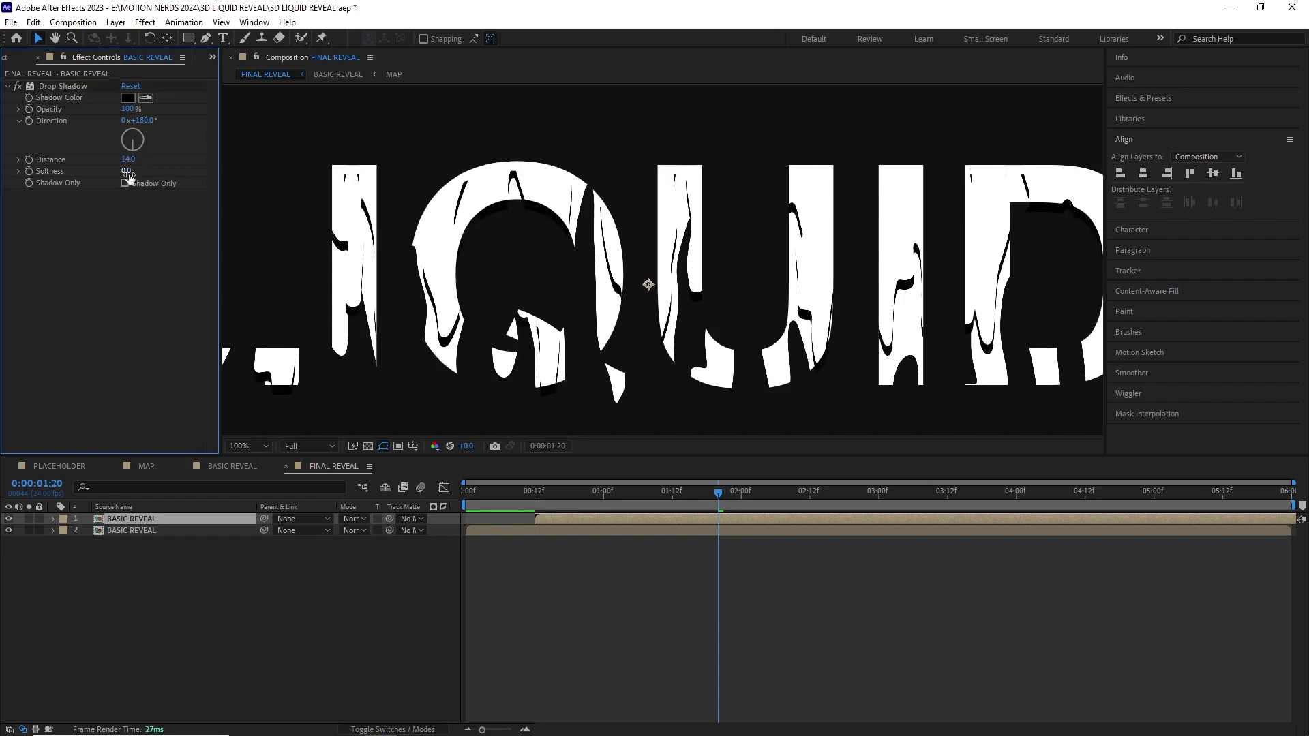
{"action": "key", "text": "Return"}
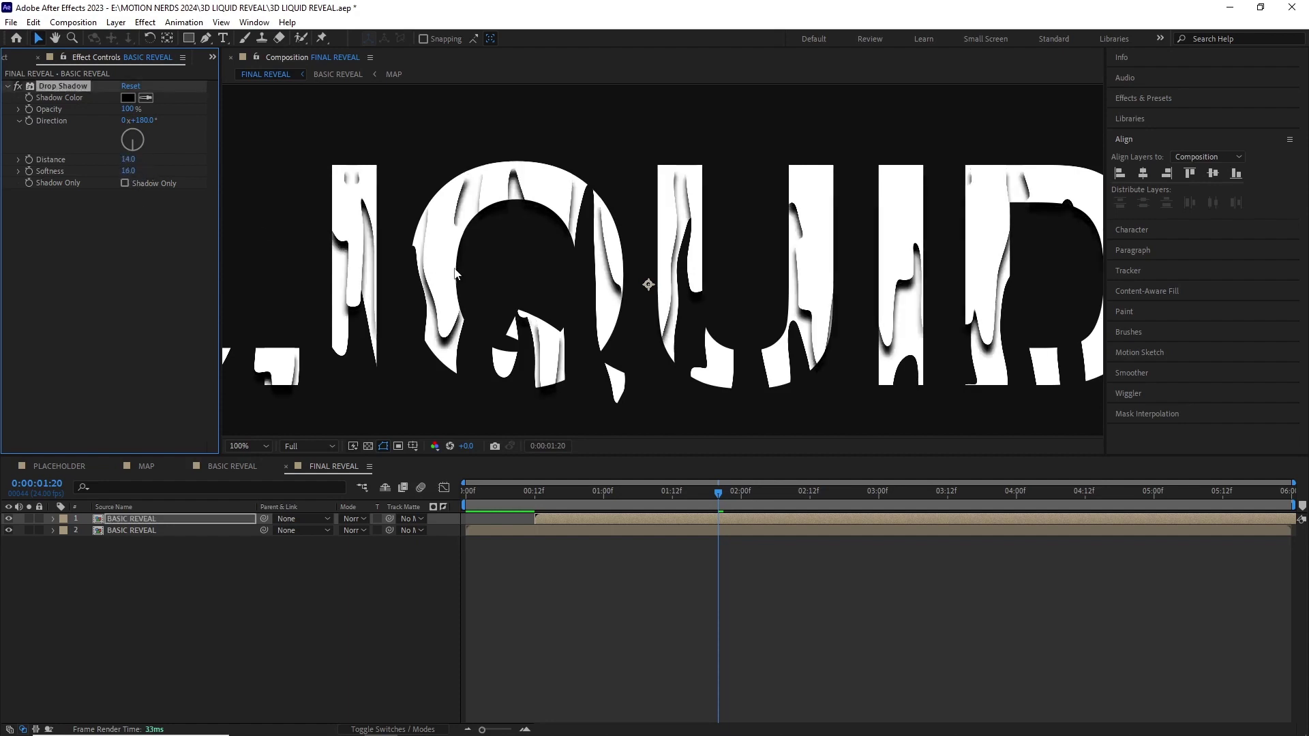
{"action": "scroll", "coordinate": [454, 265], "scroll_direction": "down", "scroll_amount": 2}
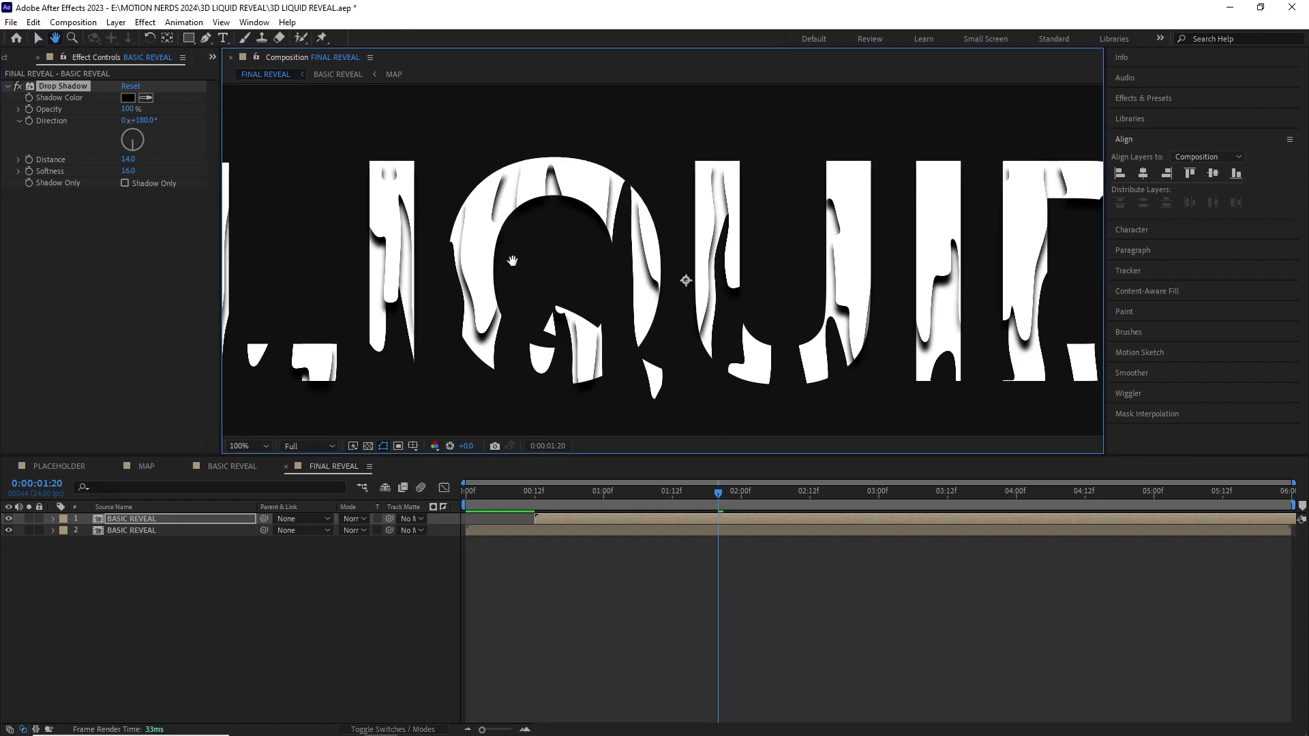
{"action": "left_click_drag", "start_coordinate": [519, 505], "coordinate": [718, 508]}
Show the transparency grid, enable Preserve Transparency on layer 1, and scrub the LIQUID reveal.
{"action": "left_click", "coordinate": [368, 446]}
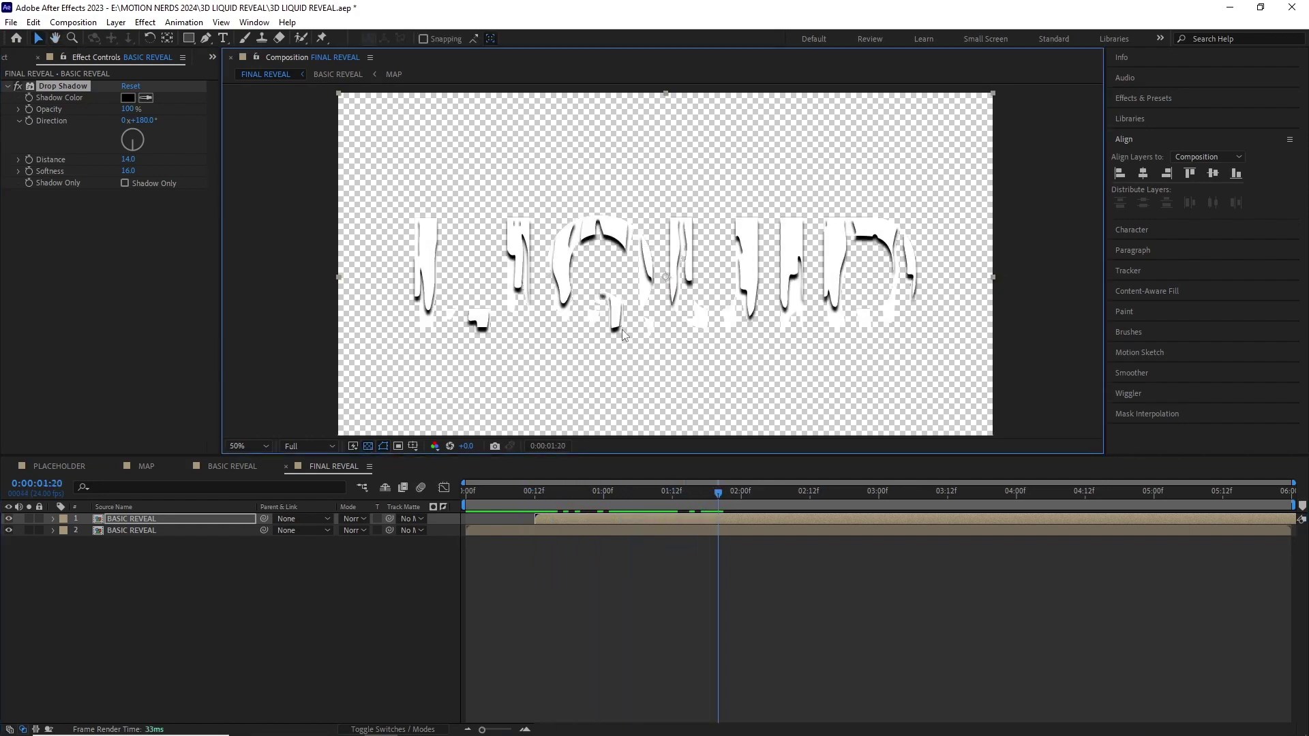
{"action": "scroll", "coordinate": [494, 302], "scroll_direction": "up", "scroll_amount": 2}
{"action": "scroll", "coordinate": [494, 301], "scroll_direction": "up", "scroll_amount": 2}
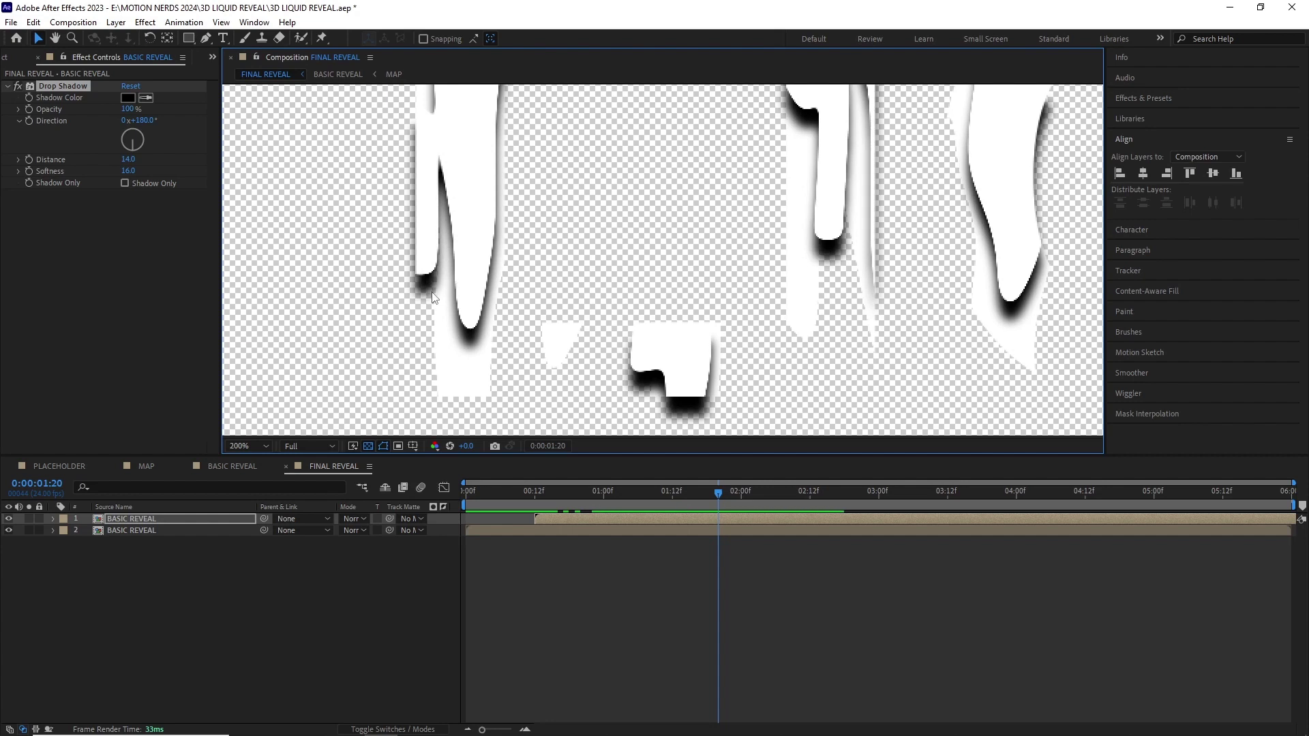
{"action": "left_click", "coordinate": [378, 518]}
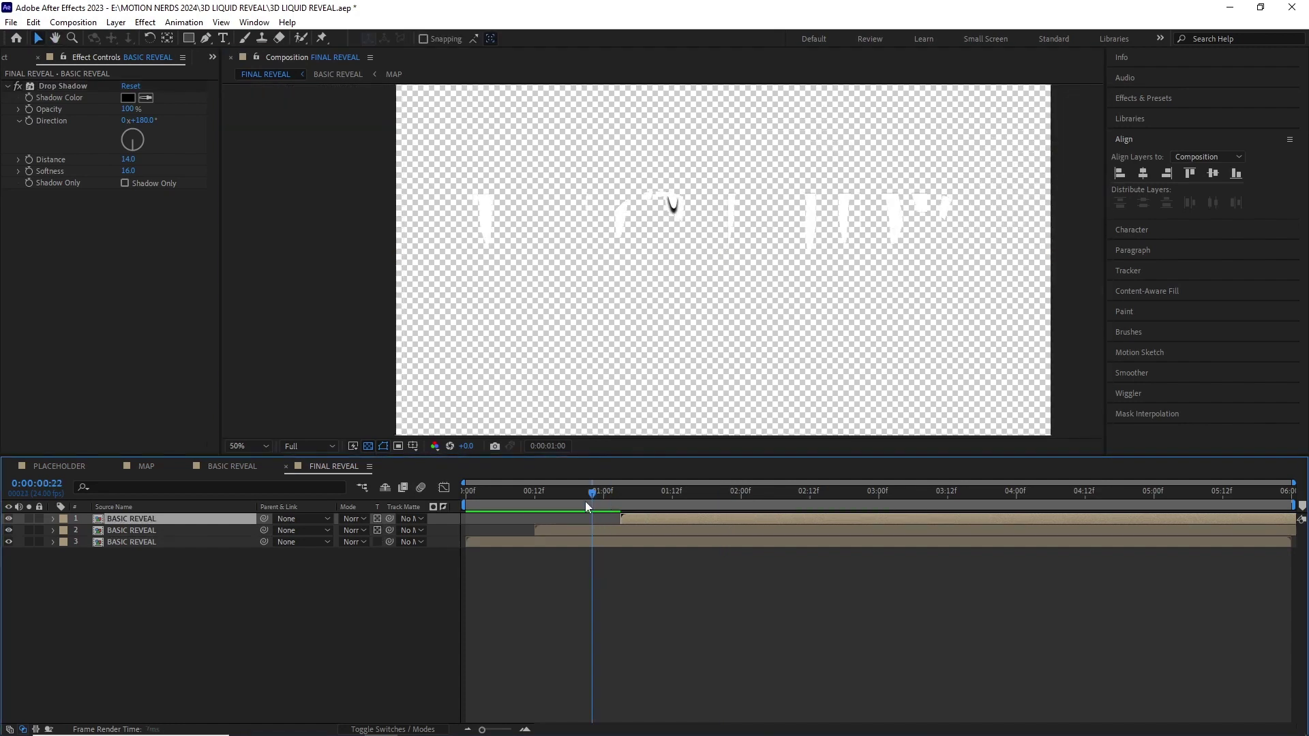
{"action": "left_click_drag", "start_coordinate": [585, 503], "coordinate": [1004, 510]}
Delay the second BASIC REVEAL layer to start near 0:18 and preview from the beginning.
{"action": "left_click", "coordinate": [614, 530]}
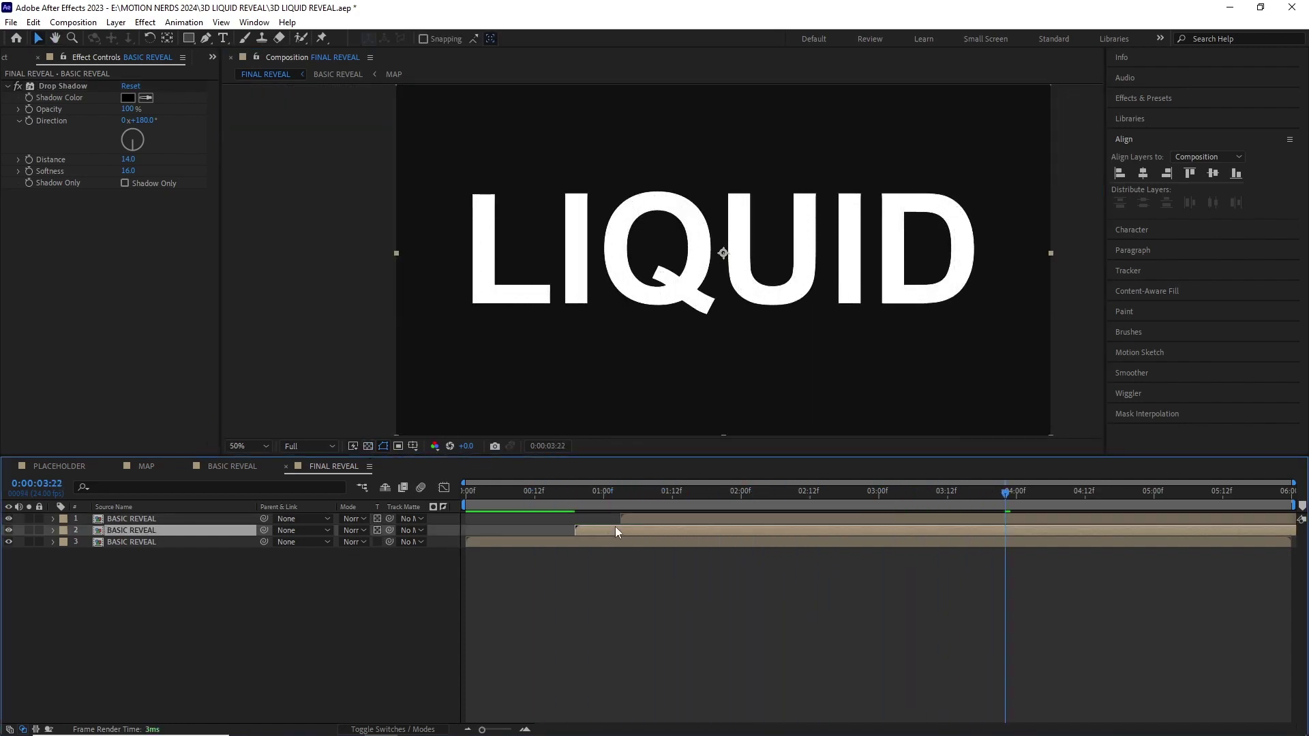
{"action": "left_click_drag", "start_coordinate": [573, 503], "coordinate": [914, 528]}
{"action": "key", "text": "Home"}
{"action": "key", "text": "space"}
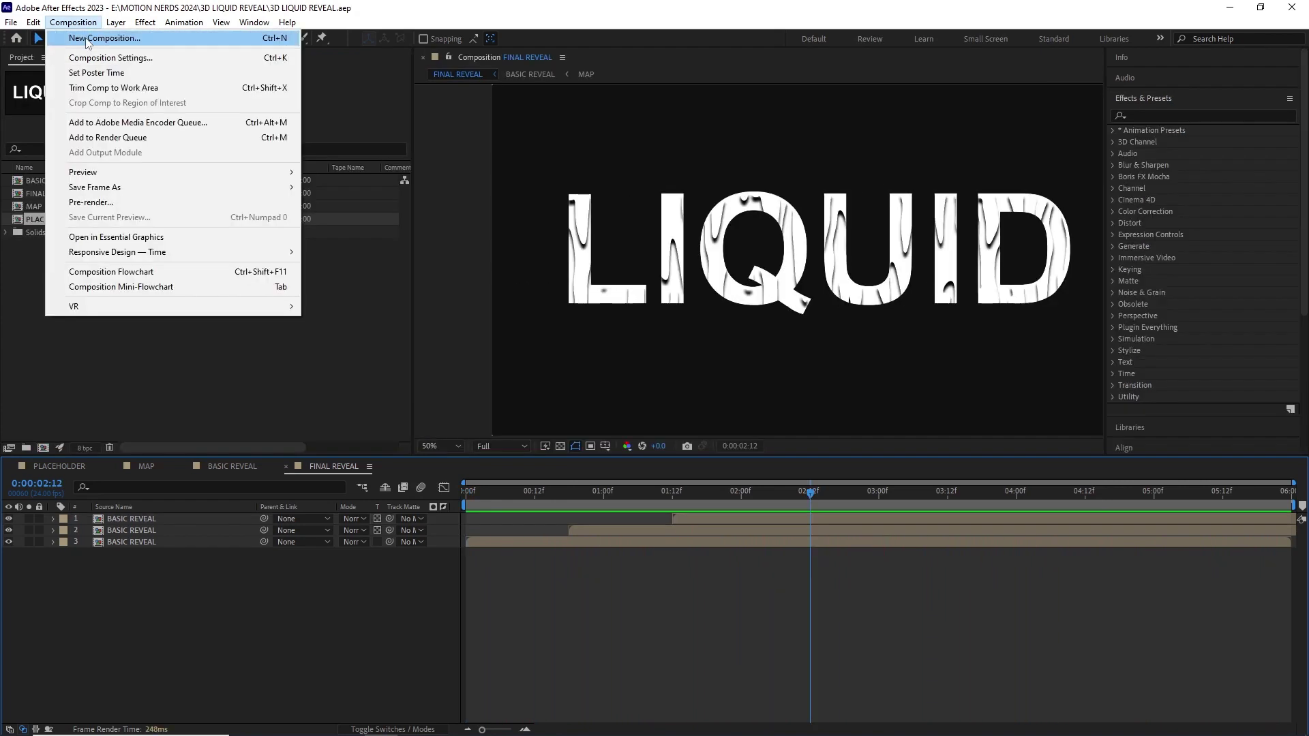
Create the FINAL BUILD composition and drop FINAL REVEAL into its timeline.
{"action": "left_click", "coordinate": [95, 29]}
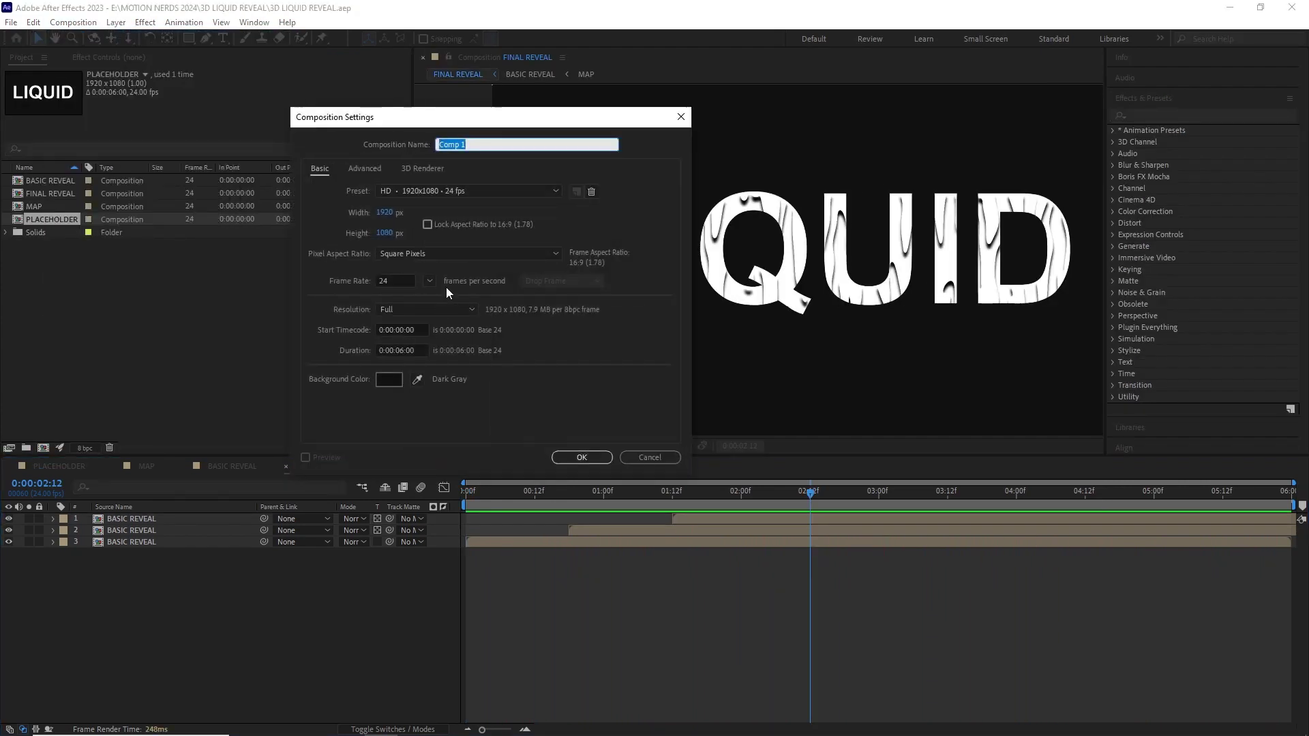
{"action": "type", "text": "Fi"}
{"action": "key", "text": "Return"}
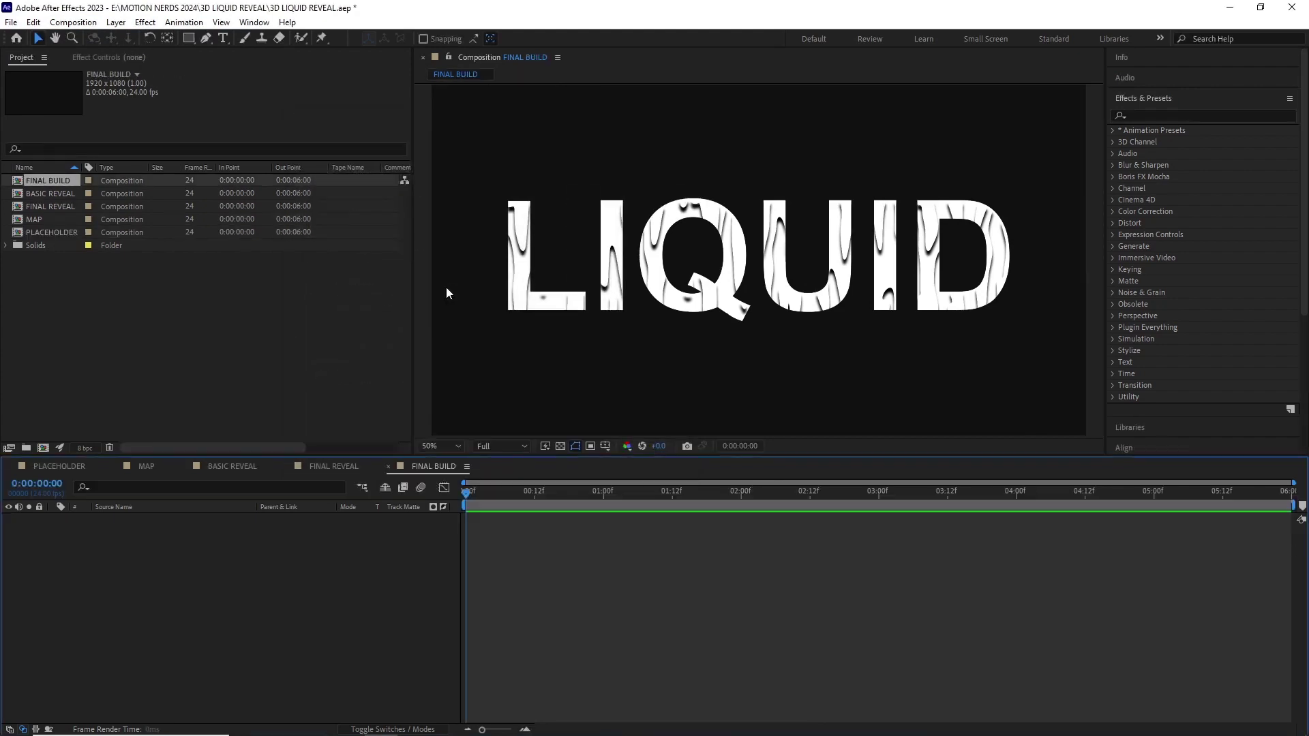
{"action": "left_click", "coordinate": [55, 207]}
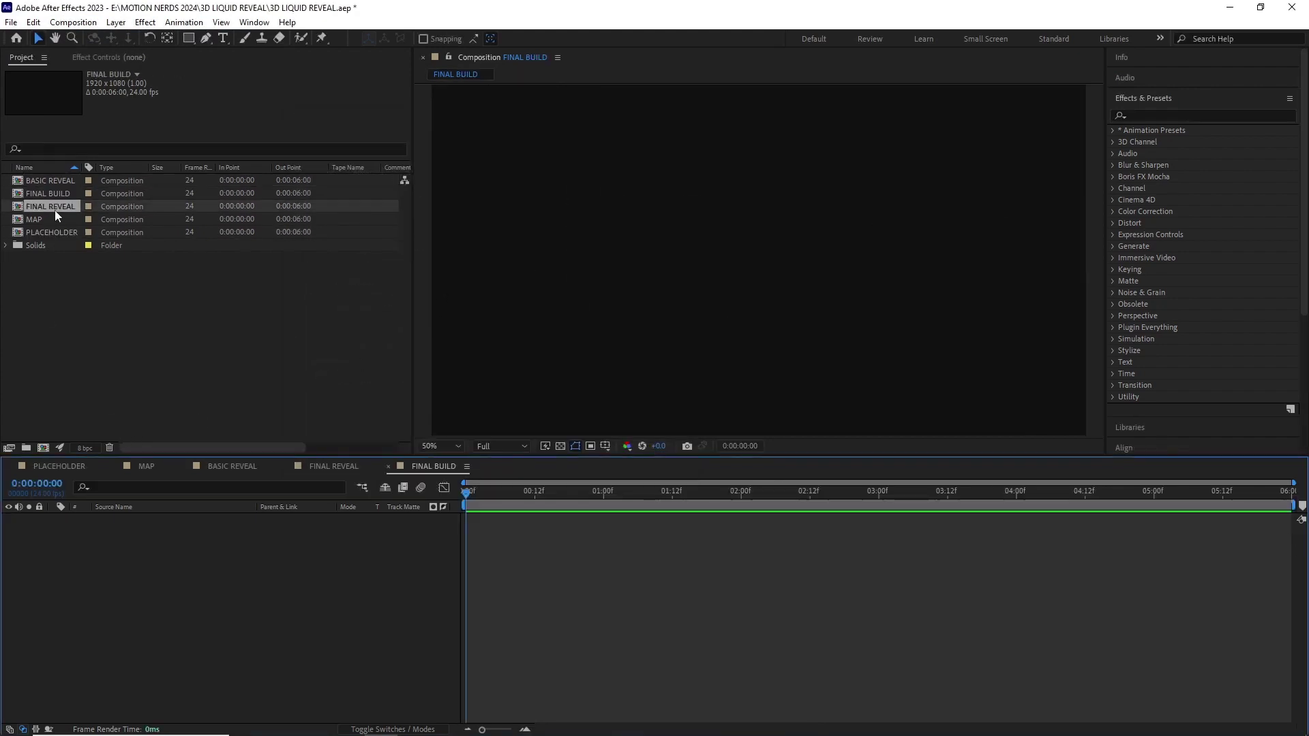
{"action": "left_click_drag", "start_coordinate": [223, 546], "coordinate": [224, 545]}
{"action": "left_click_drag", "start_coordinate": [514, 488], "coordinate": [758, 492]}
Apply Gaussian Blur with blurriness 16 to the FINAL REVEAL layer.
{"action": "left_click", "coordinate": [145, 21]}
{"action": "mouse_move", "coordinate": [182, 117]}
{"action": "left_click", "coordinate": [362, 282]}
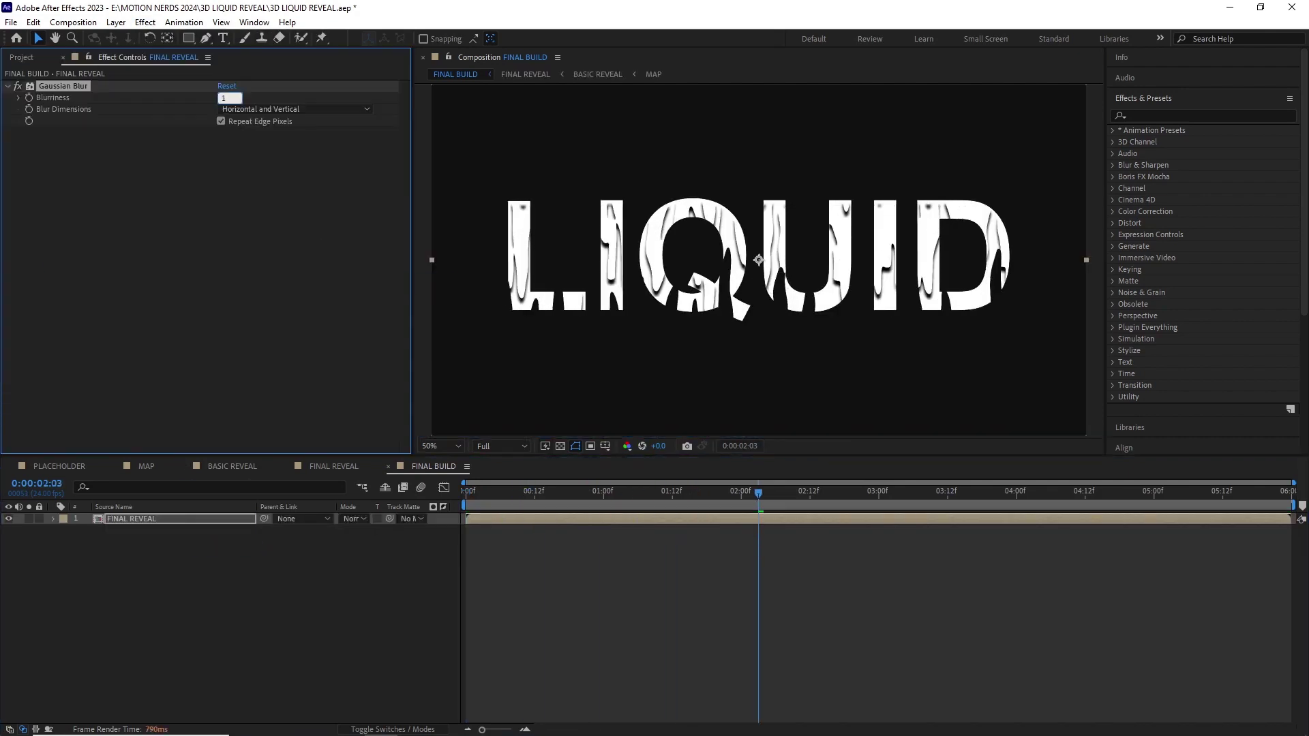
{"action": "key", "text": "space"}
Add Levels on the Alpha channel, raising input black to 38.3 to tighten edges.
{"action": "left_click", "coordinate": [146, 21]}
{"action": "mouse_move", "coordinate": [184, 177]}
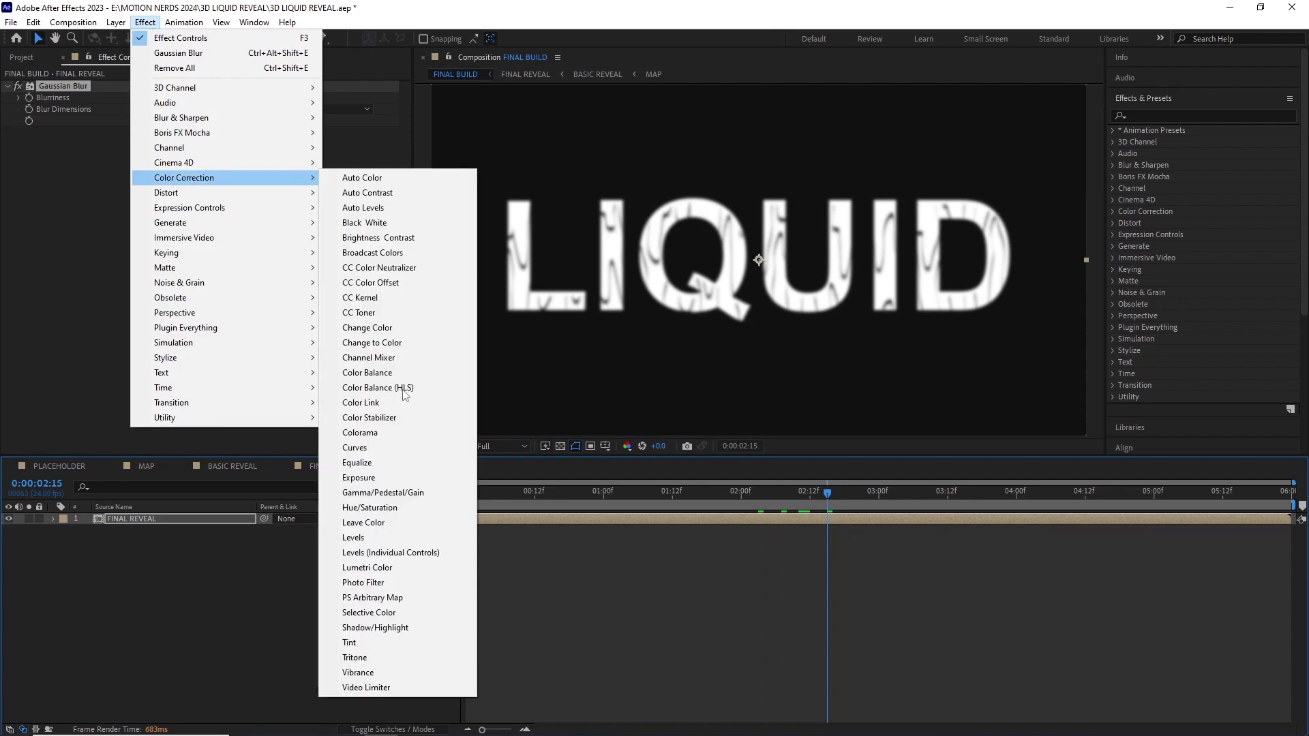
{"action": "left_click", "coordinate": [354, 544]}
{"action": "left_click", "coordinate": [261, 144]}
{"action": "left_click", "coordinate": [256, 217]}
{"action": "left_click_drag", "start_coordinate": [224, 240], "coordinate": [196, 251]}
{"action": "key", "text": "space"}
Add Tint mapping white to bright green and black to dark green.
{"action": "left_click", "coordinate": [145, 22]}
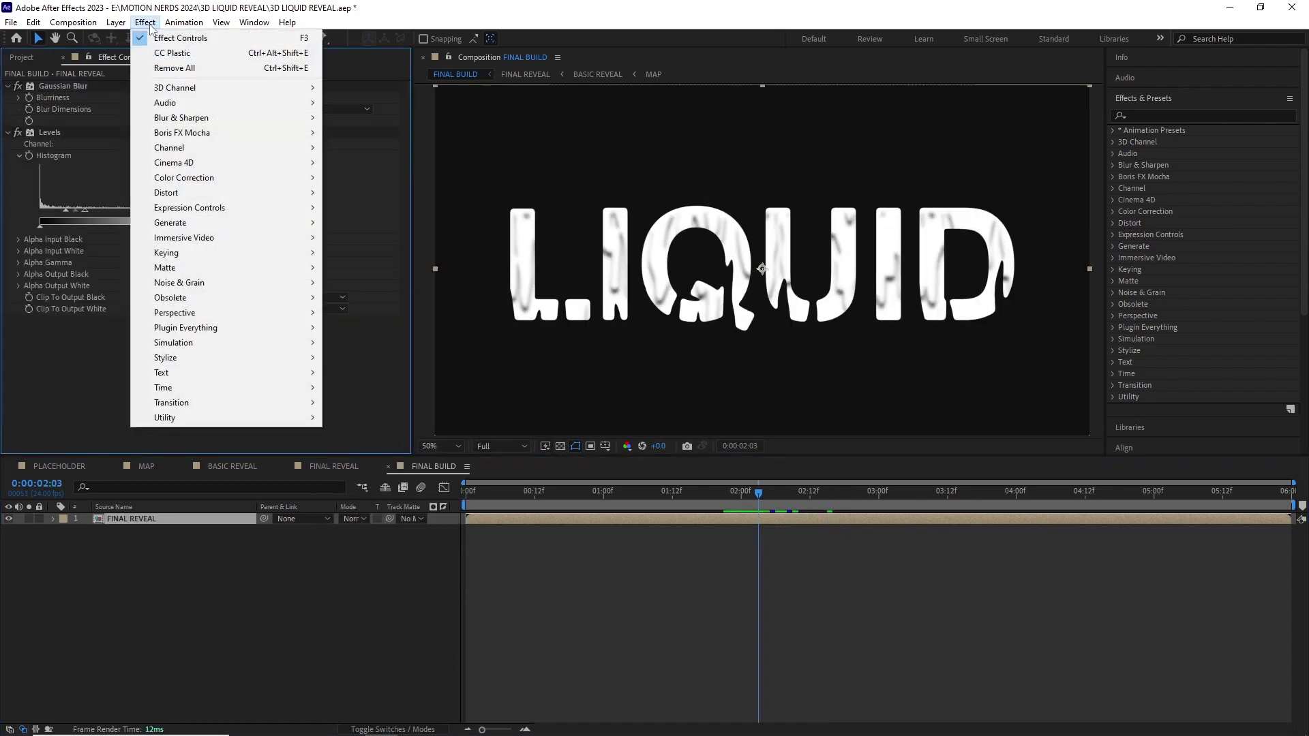
{"action": "mouse_move", "coordinate": [205, 177]}
{"action": "left_click", "coordinate": [392, 644]}
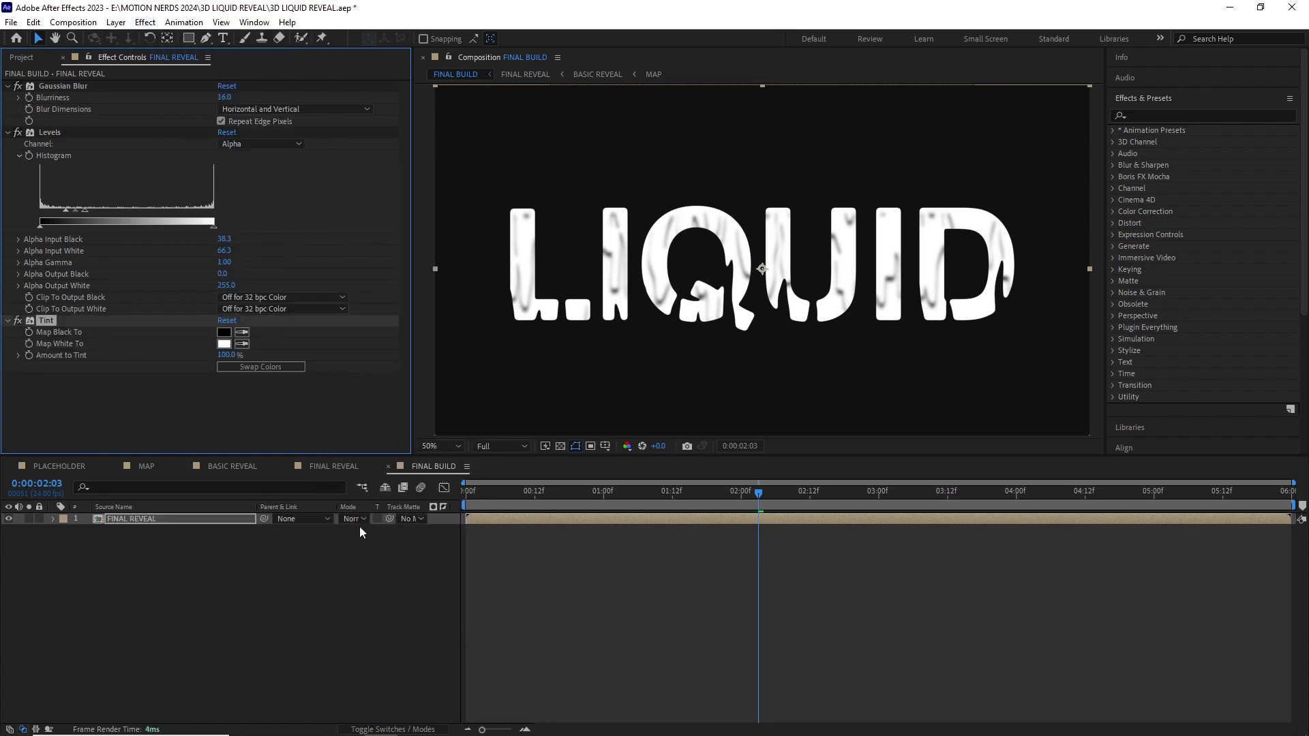
{"action": "left_click", "coordinate": [223, 344]}
{"action": "left_click", "coordinate": [247, 197]}
{"action": "left_click", "coordinate": [370, 192]}
{"action": "left_click", "coordinate": [224, 332]}
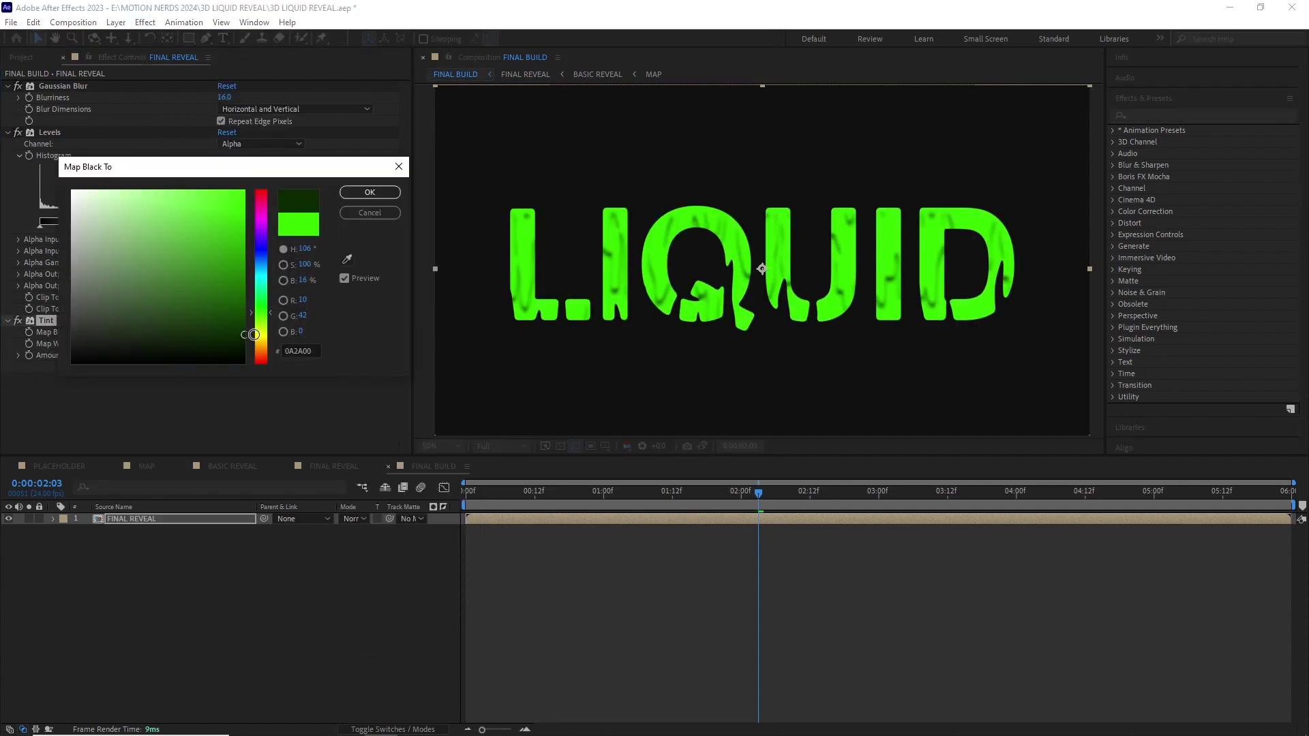
{"action": "left_click", "coordinate": [370, 192]}
{"action": "left_click", "coordinate": [145, 22]}
{"action": "mouse_move", "coordinate": [306, 359]}
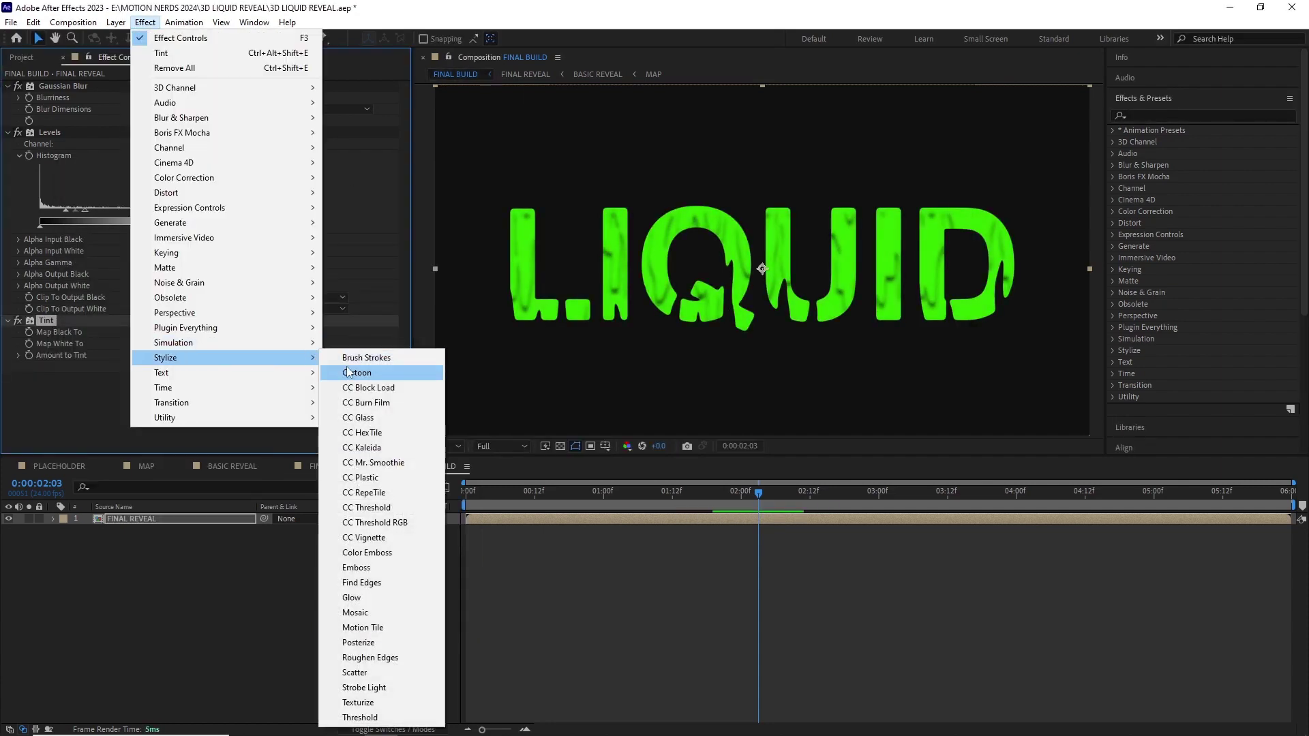
Apply CC Plastic and replay the reveal from 0:00:01:16.
{"action": "left_click", "coordinate": [375, 474]}
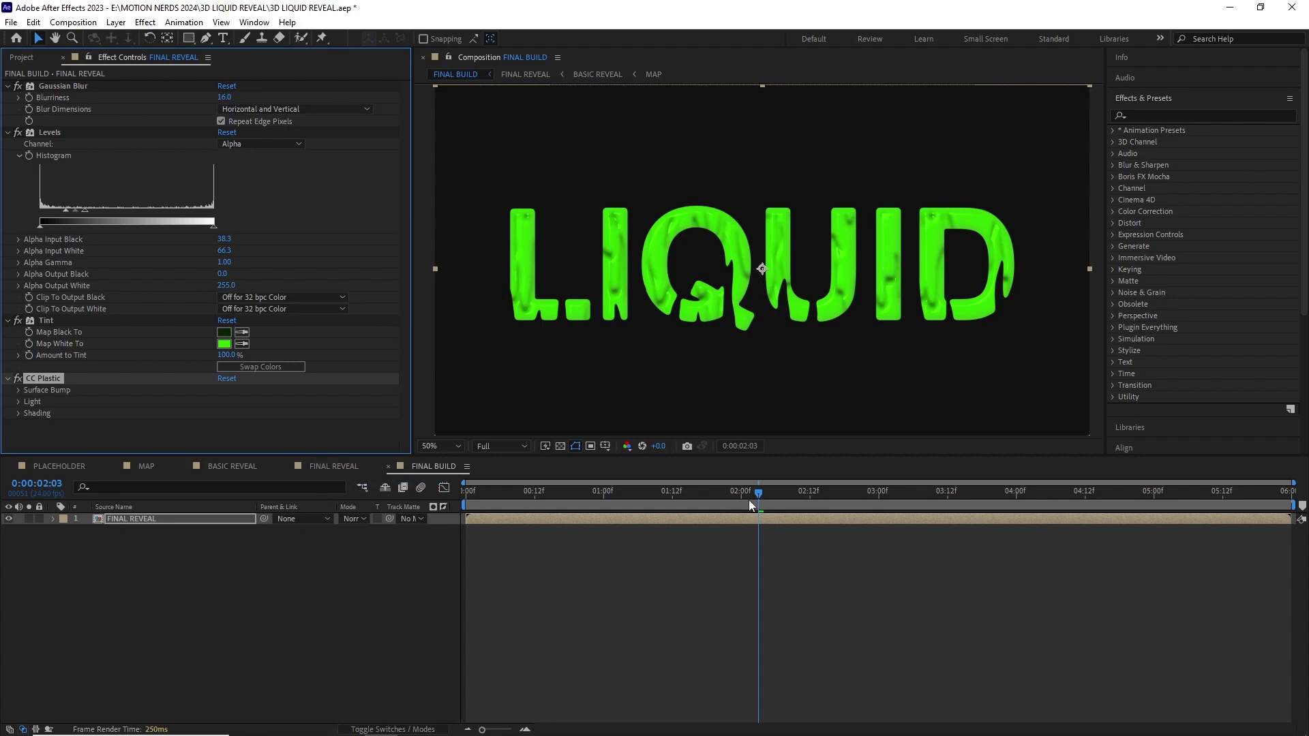
{"action": "left_click_drag", "start_coordinate": [749, 505], "coordinate": [696, 505]}
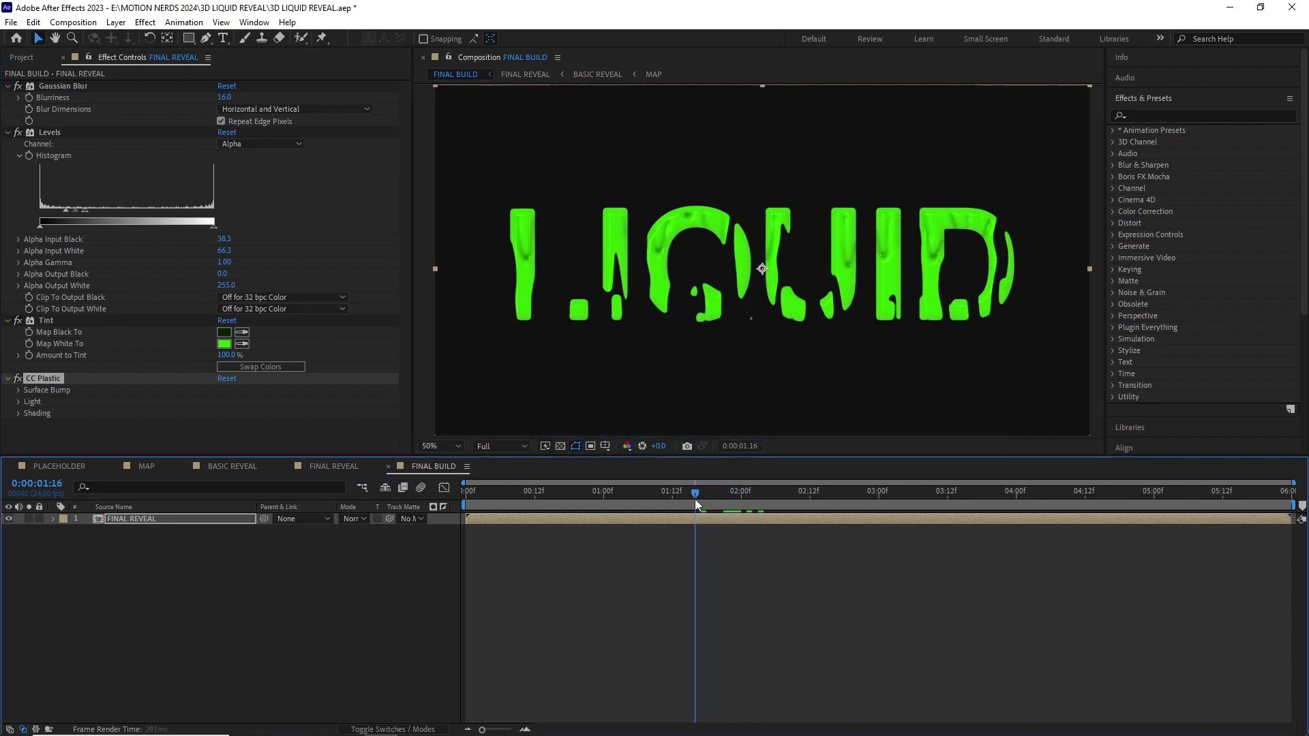
{"action": "key", "text": "space"}
Set CC Plastic light height 90, direction 349°, ambient 50, diffuse 50, roughness 0.002.
{"action": "left_click", "coordinate": [19, 436]}
{"action": "scroll", "coordinate": [136, 317], "scroll_direction": "down", "scroll_amount": 2}
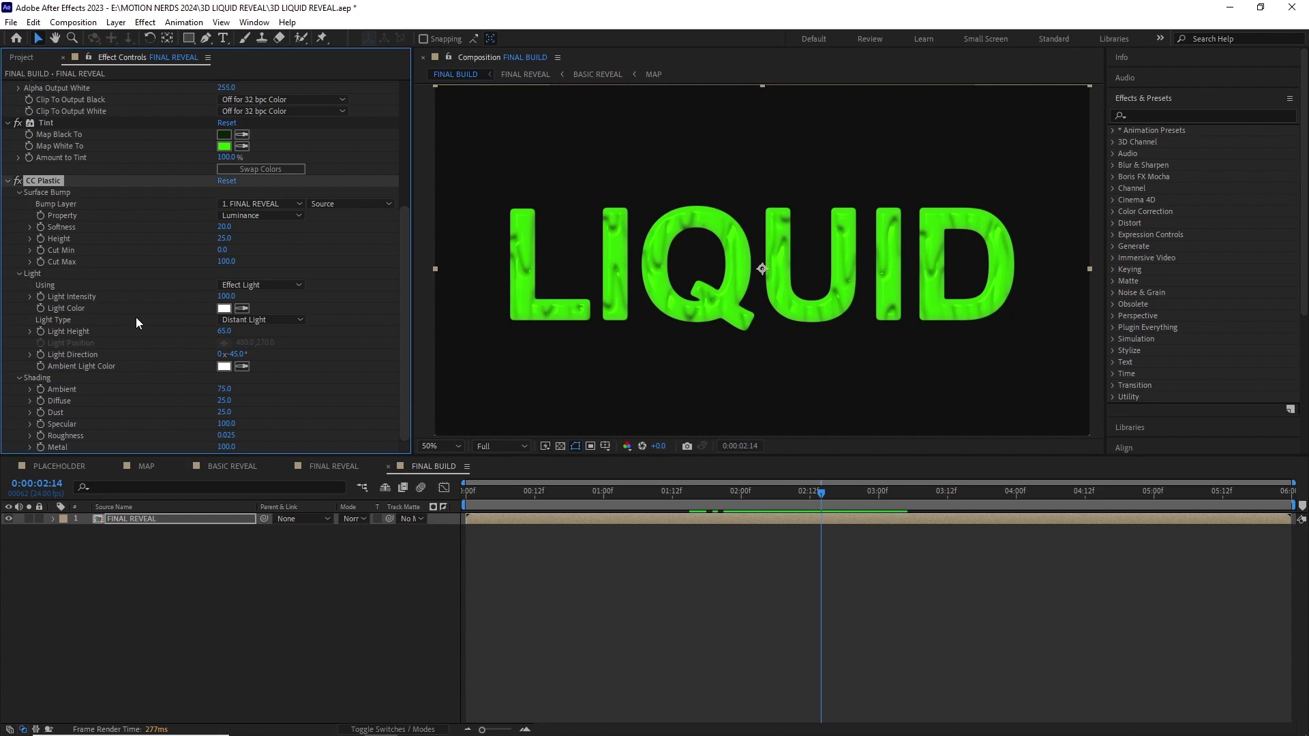
{"action": "left_click", "coordinate": [224, 332]}
{"action": "type", "text": "90"}
{"action": "key", "text": "Return"}
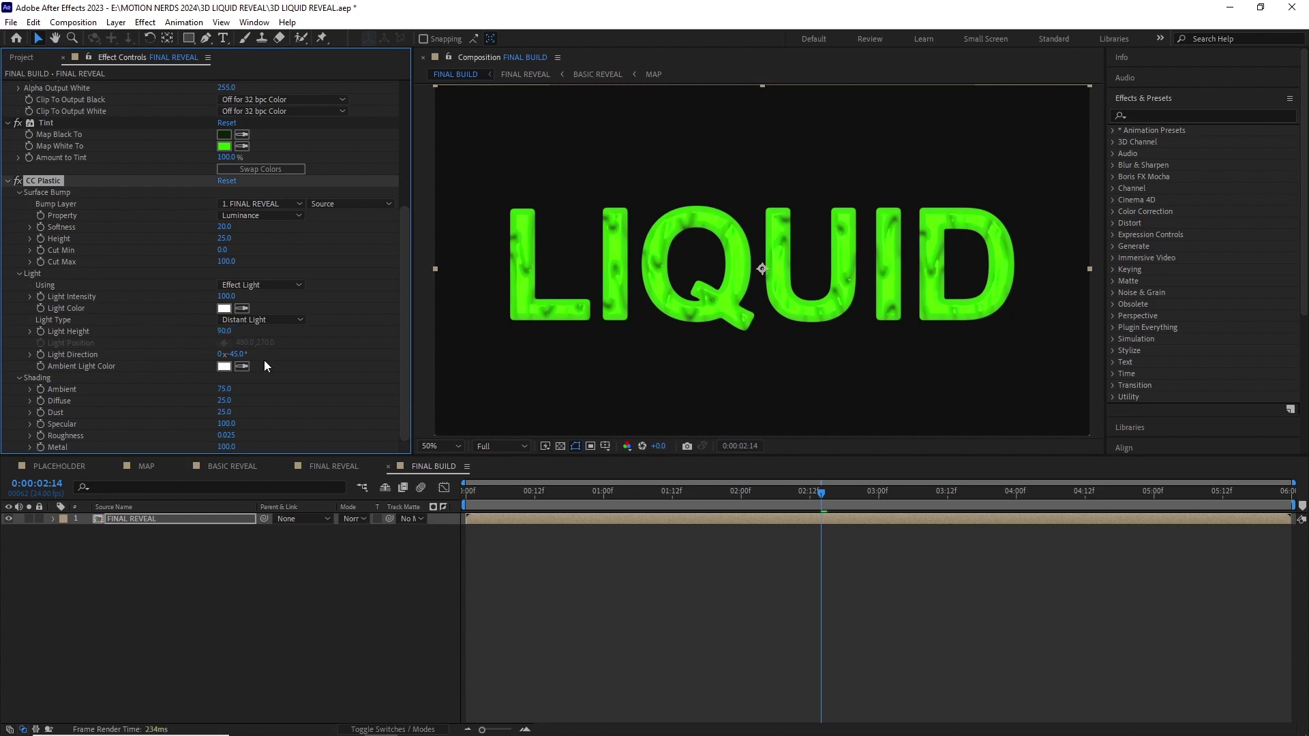
{"action": "left_click", "coordinate": [246, 354]}
{"action": "key", "text": "Tab"}
{"action": "type", "text": "50"}
{"action": "key", "text": "Return"}
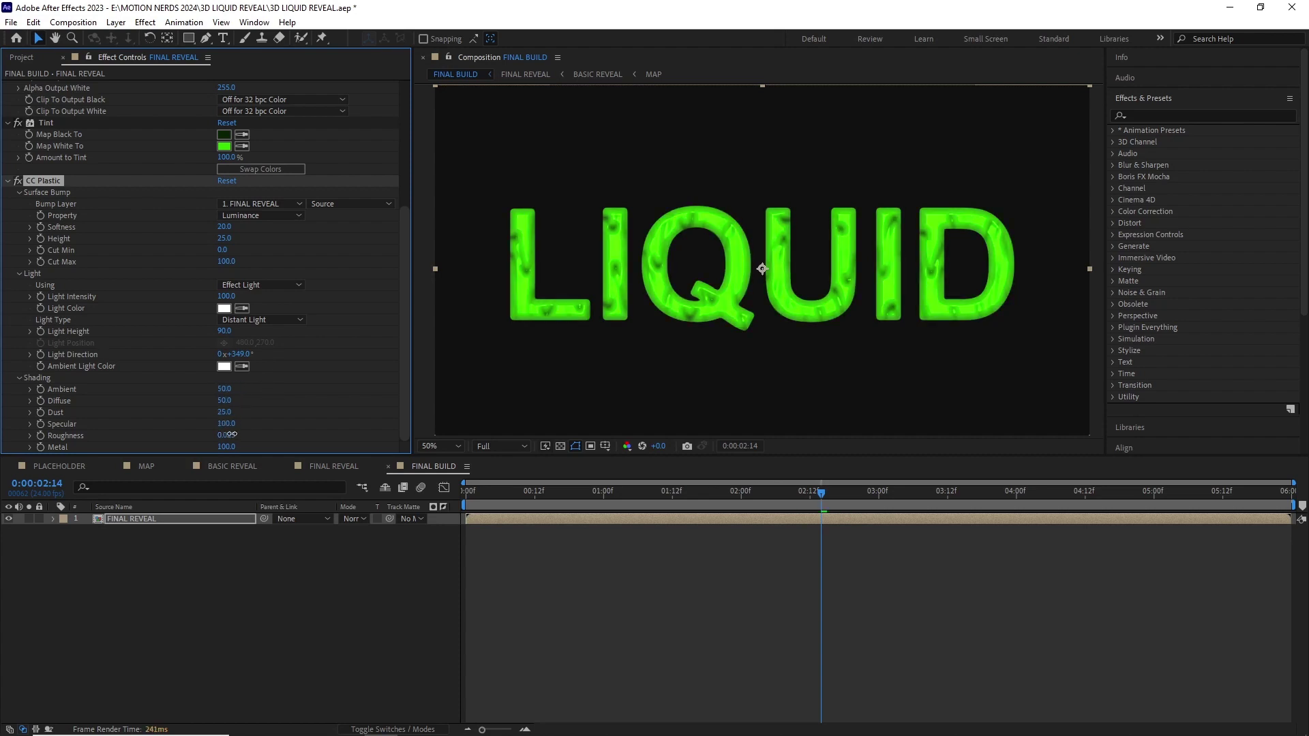
{"action": "key", "text": "Return"}
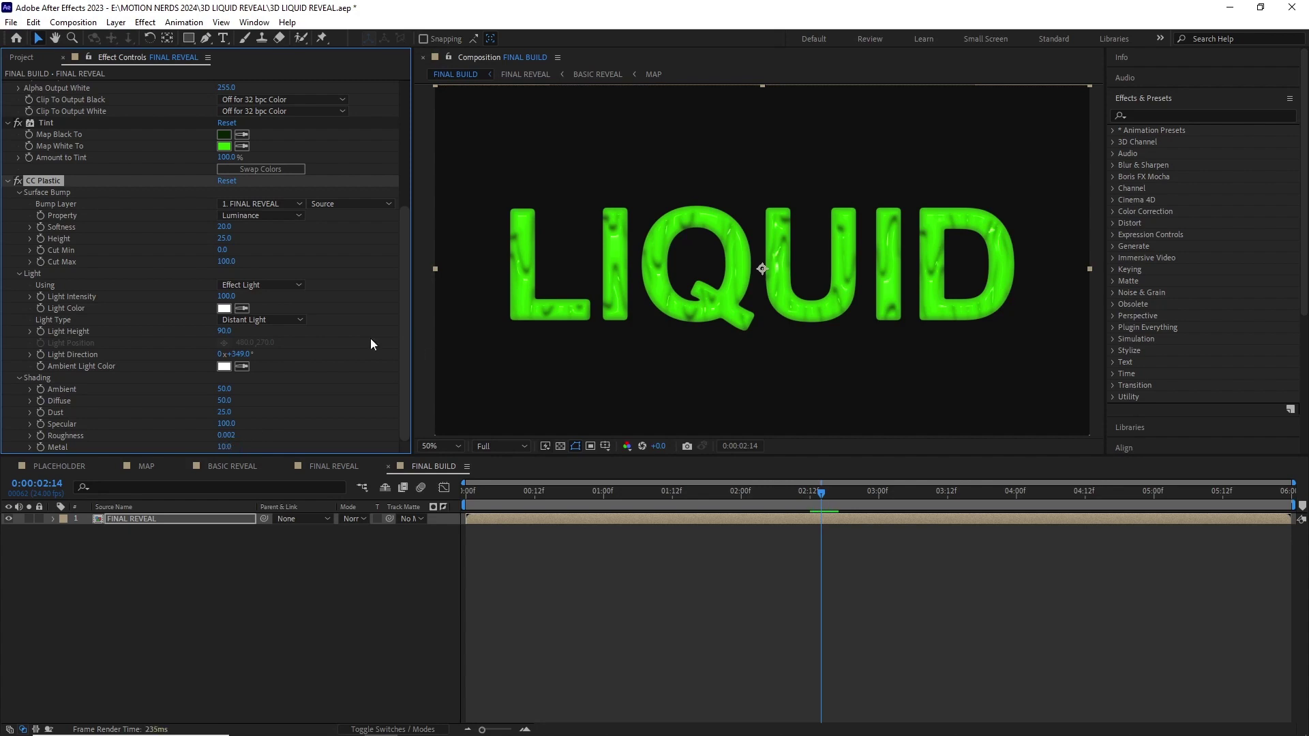
{"action": "left_click", "coordinate": [449, 524]}
{"action": "key", "text": "space"}
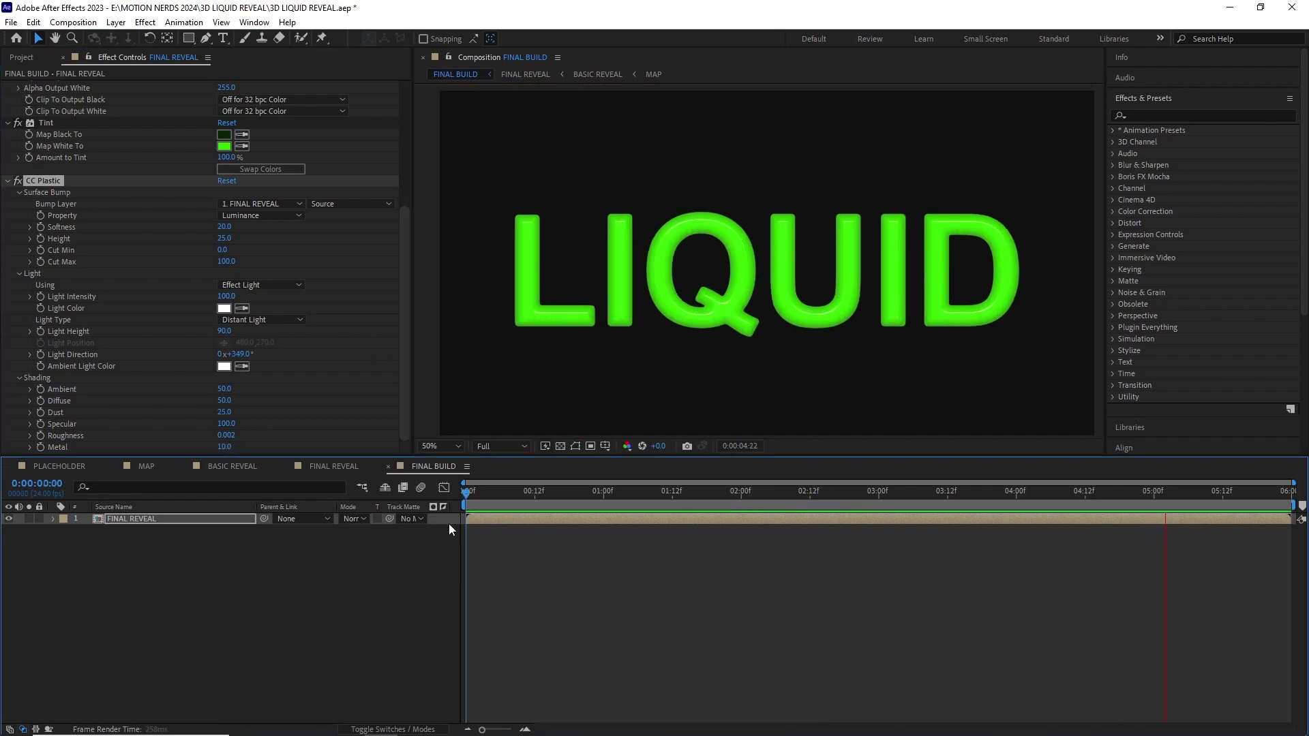